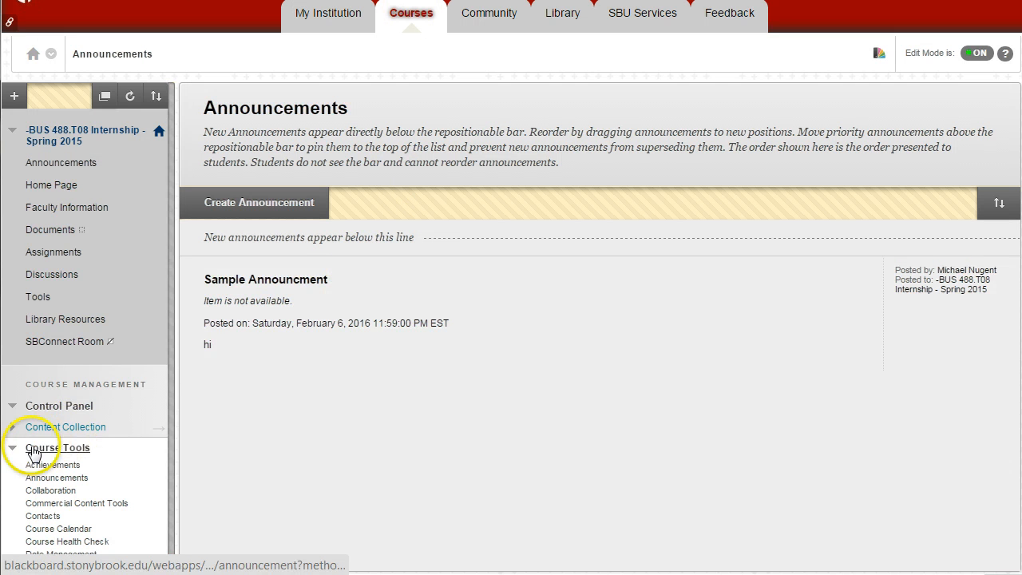
Collapse the Course Tools section and reopen the BUS 488.T08 Internship - Spring 2015 course from the course list.
{"action": "left_click", "coordinate": [13, 448]}
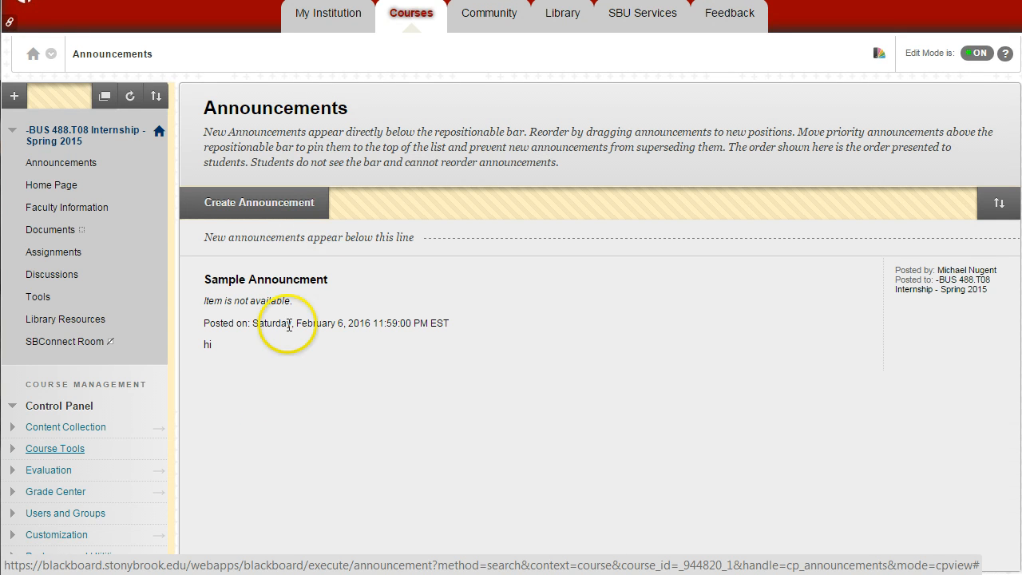
{"action": "left_click", "coordinate": [393, 22]}
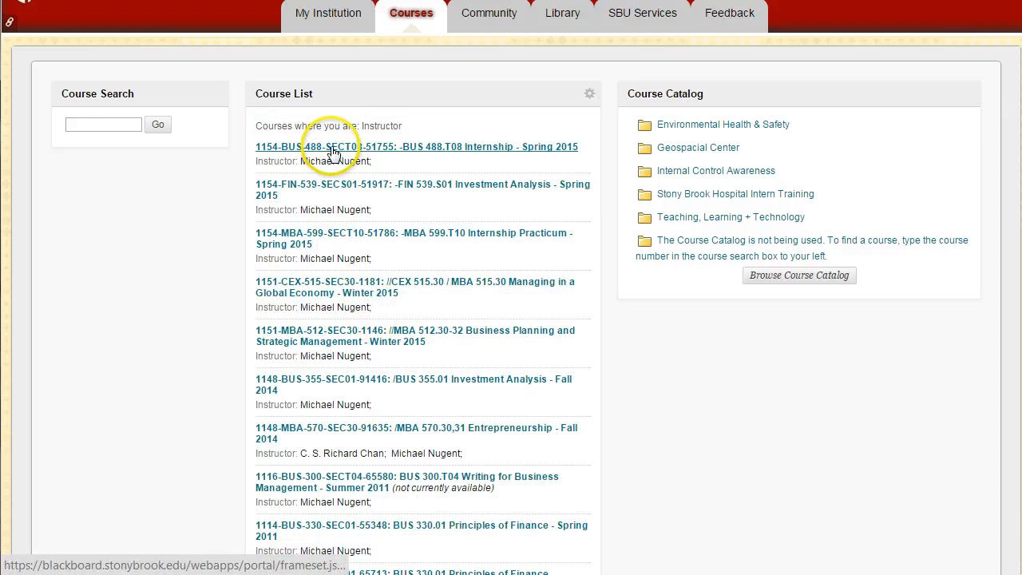
{"action": "left_click", "coordinate": [331, 148]}
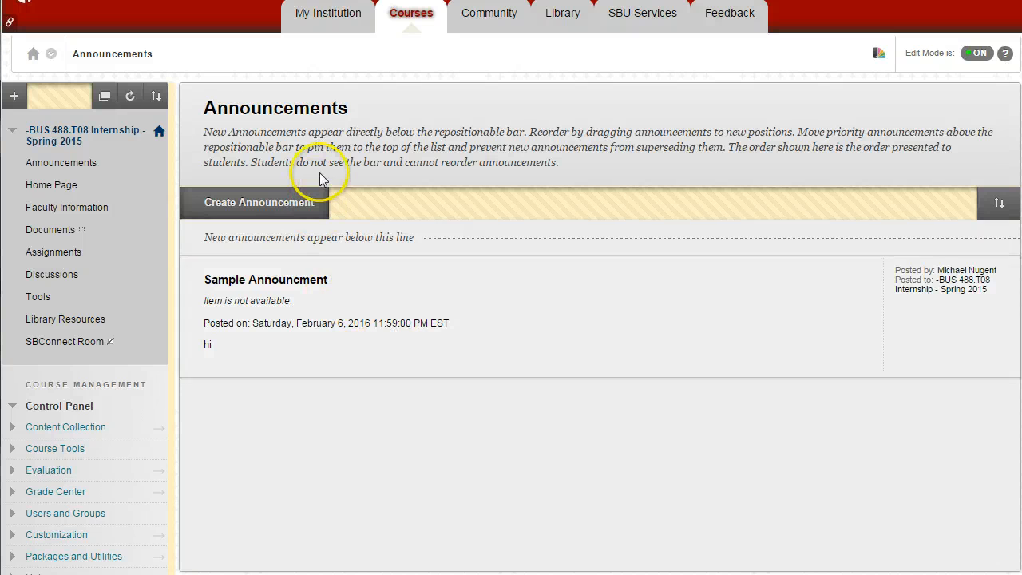
Open the course's Properties under Customization and set Make Course Available to No.
{"action": "scroll", "coordinate": [112, 479], "scroll_direction": "down", "scroll_amount": 1}
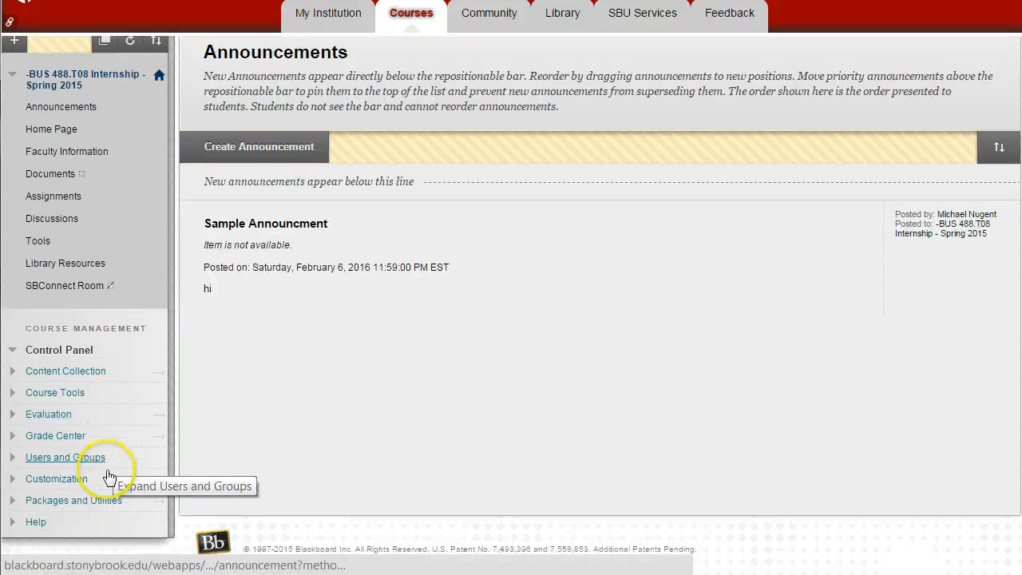
{"action": "left_click", "coordinate": [12, 479]}
{"action": "scroll", "coordinate": [46, 461], "scroll_direction": "down", "scroll_amount": 1}
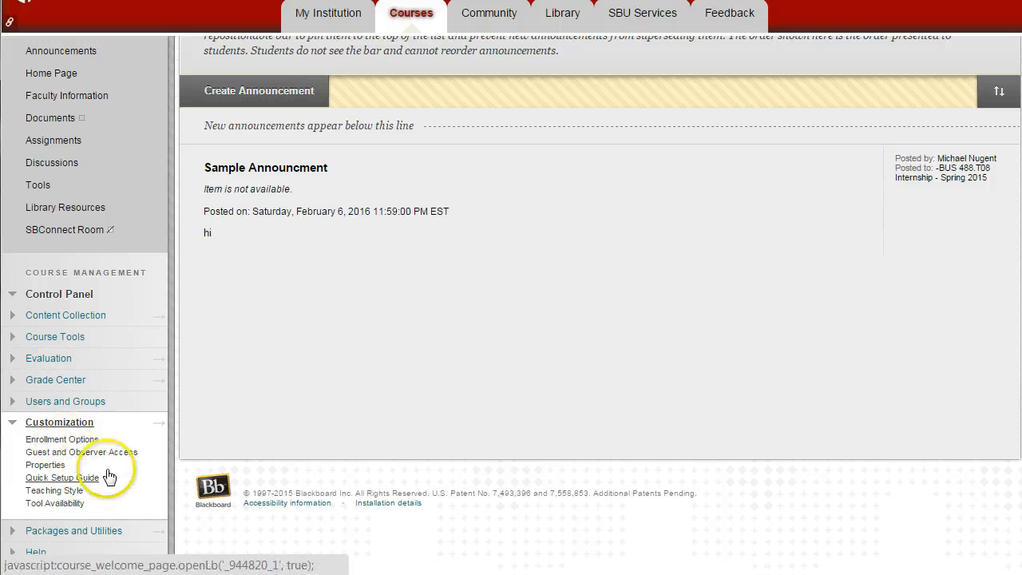
{"action": "left_click", "coordinate": [45, 467]}
{"action": "scroll", "coordinate": [222, 395], "scroll_direction": "down", "scroll_amount": 3}
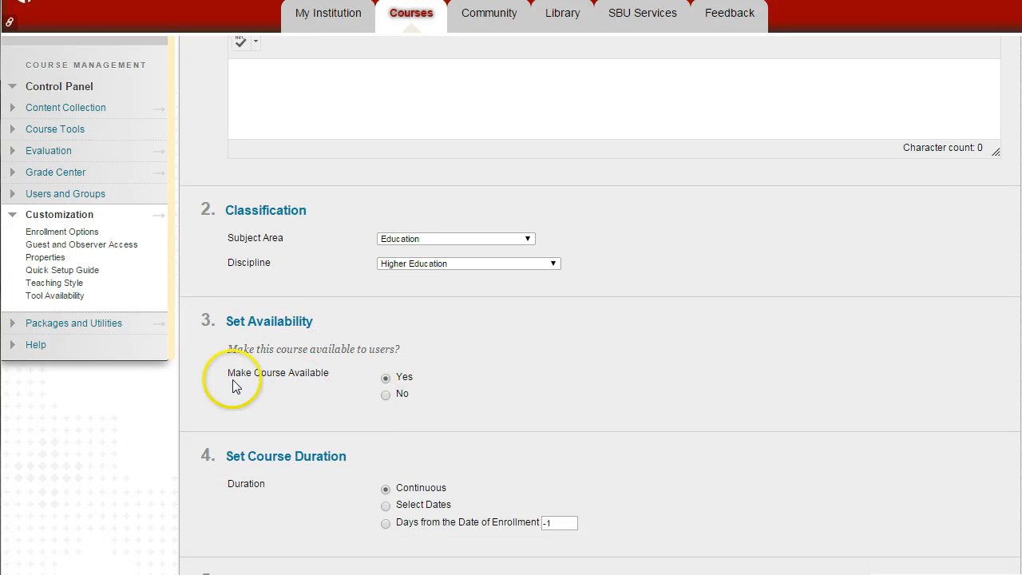
{"action": "left_click", "coordinate": [388, 396]}
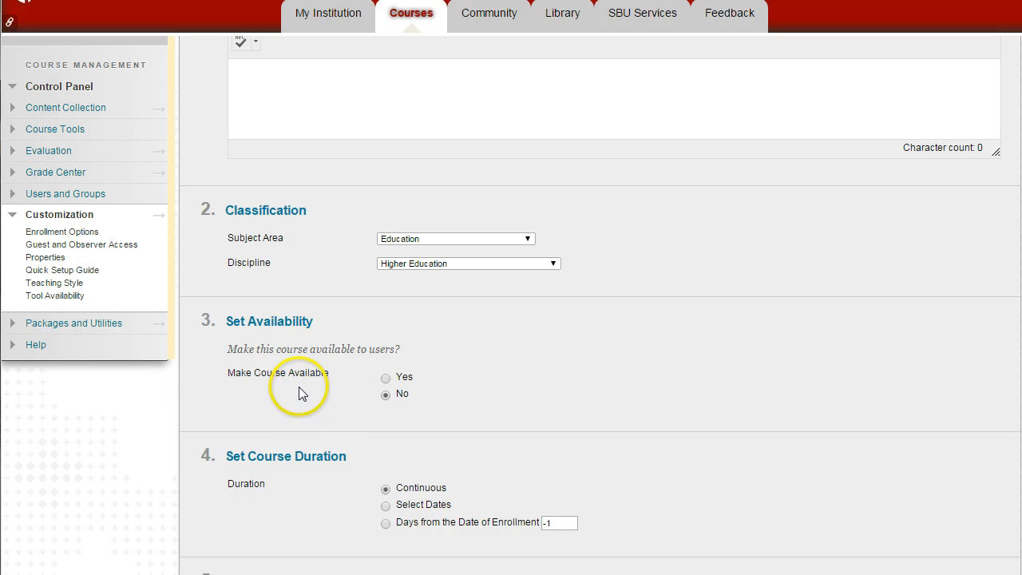
{"action": "scroll", "coordinate": [294, 379], "scroll_direction": "up", "scroll_amount": 3}
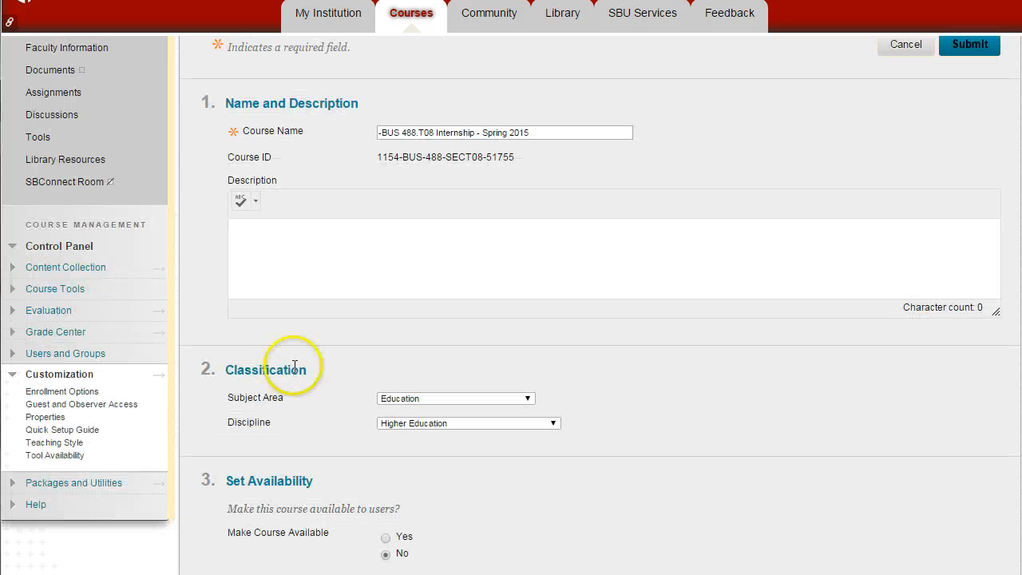
{"action": "scroll", "coordinate": [295, 366], "scroll_direction": "down", "scroll_amount": 1}
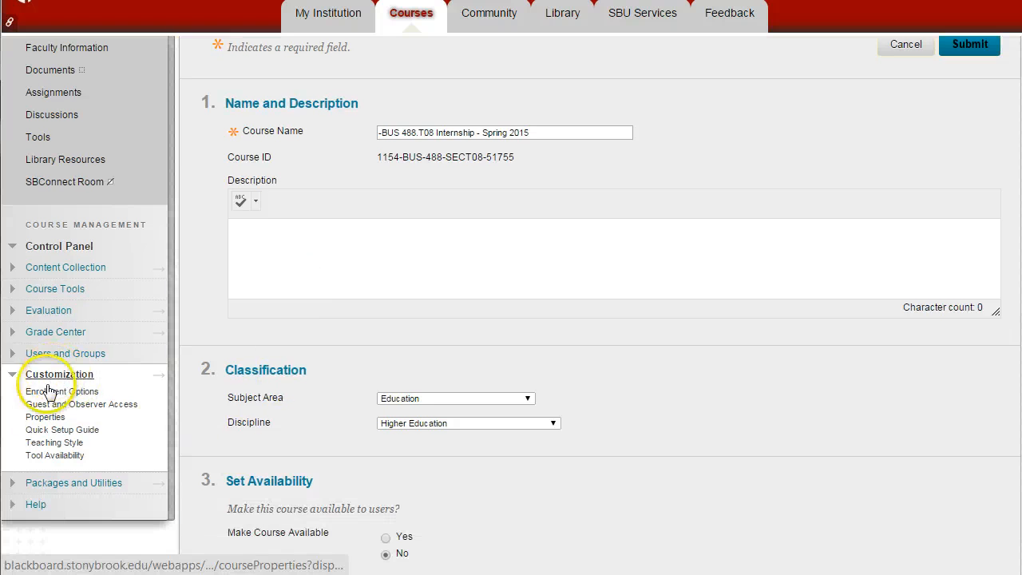
{"action": "left_click", "coordinate": [50, 419]}
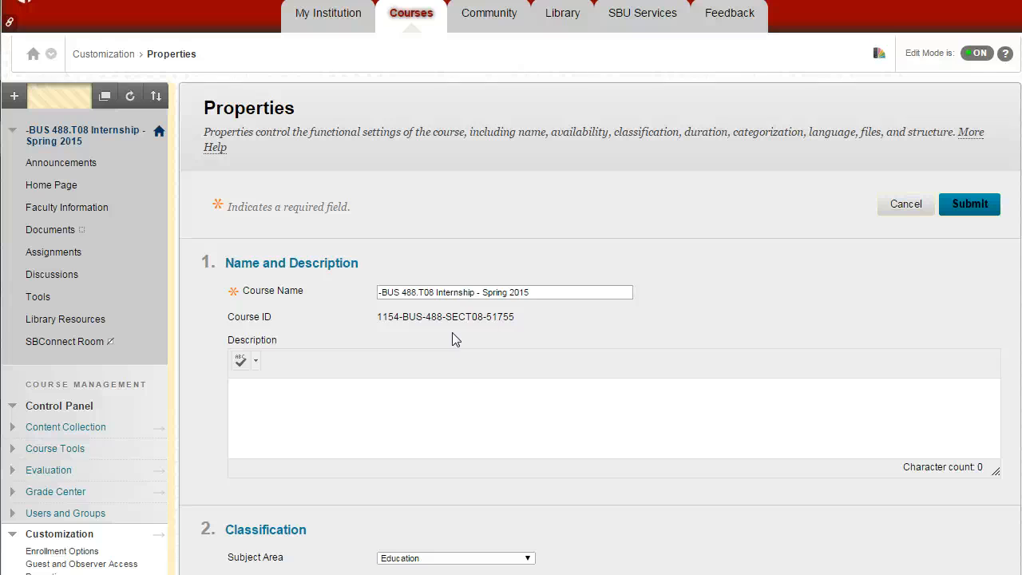
Classify the course with subject area Business and Management and discipline General Management.
{"action": "scroll", "coordinate": [452, 336], "scroll_direction": "down", "scroll_amount": 1}
{"action": "left_click", "coordinate": [389, 305]}
{"action": "scroll", "coordinate": [397, 340], "scroll_direction": "down", "scroll_amount": 2}
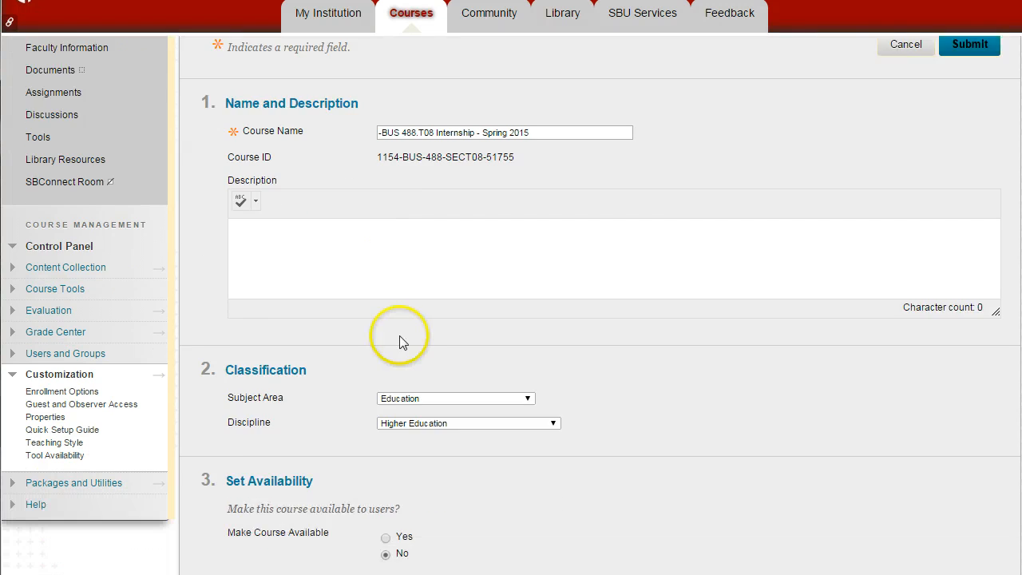
{"action": "left_click", "coordinate": [387, 319]}
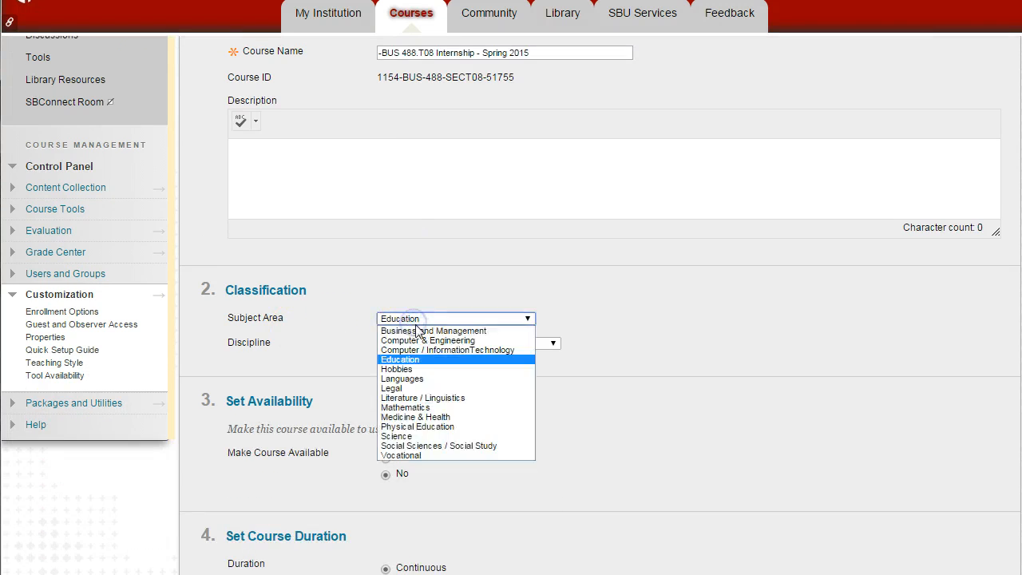
{"action": "left_click", "coordinate": [493, 331]}
{"action": "left_click", "coordinate": [485, 345]}
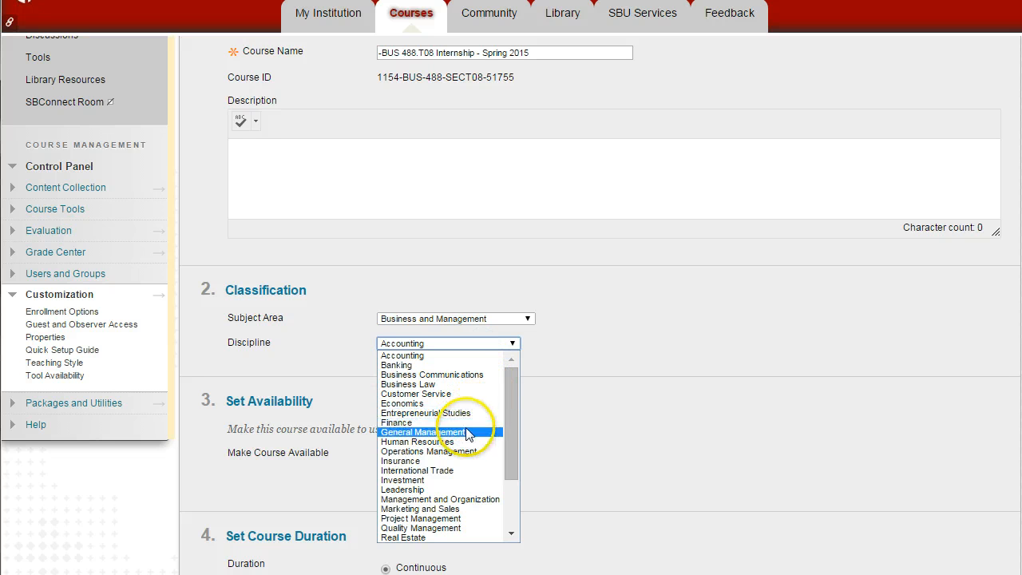
{"action": "left_click", "coordinate": [435, 432]}
{"action": "left_click", "coordinate": [340, 347]}
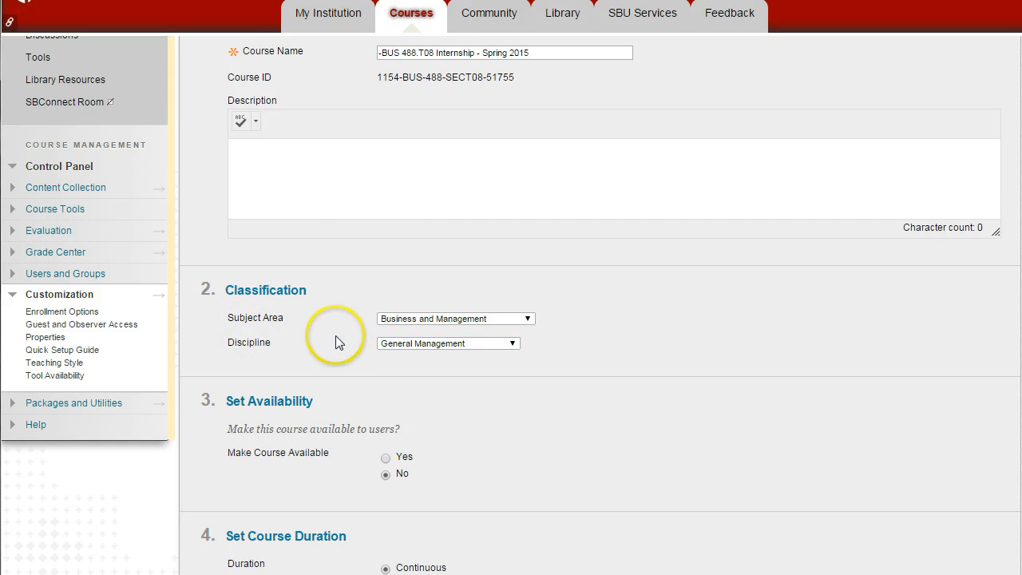
Switch Make Course Available to Yes and back to No.
{"action": "scroll", "coordinate": [335, 342], "scroll_direction": "down", "scroll_amount": 2}
{"action": "left_click", "coordinate": [384, 298]}
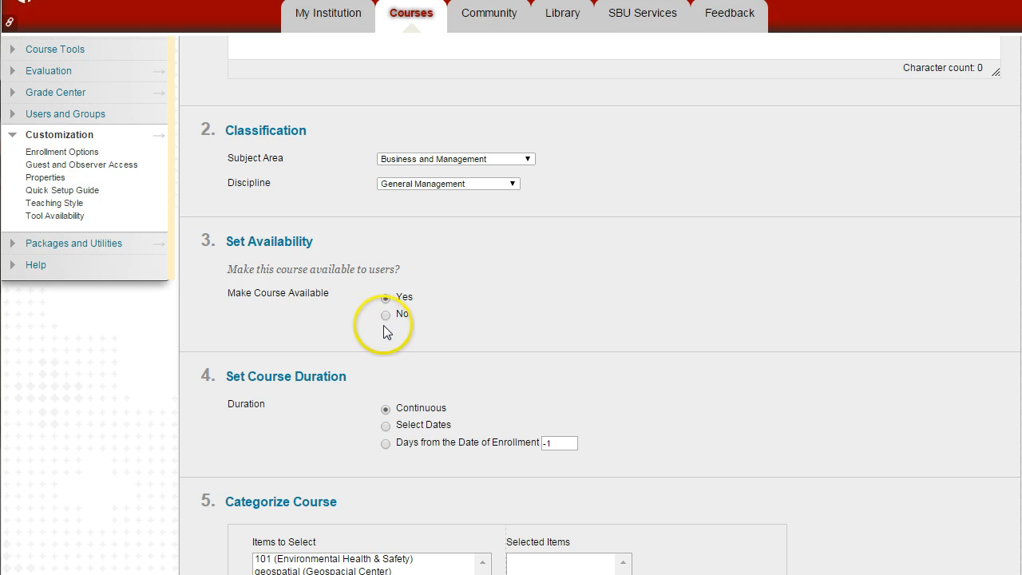
{"action": "left_click", "coordinate": [385, 315]}
Review the duration, category and language pack settings, keeping System Default, and submit the course properties.
{"action": "scroll", "coordinate": [551, 337], "scroll_direction": "down", "scroll_amount": 1}
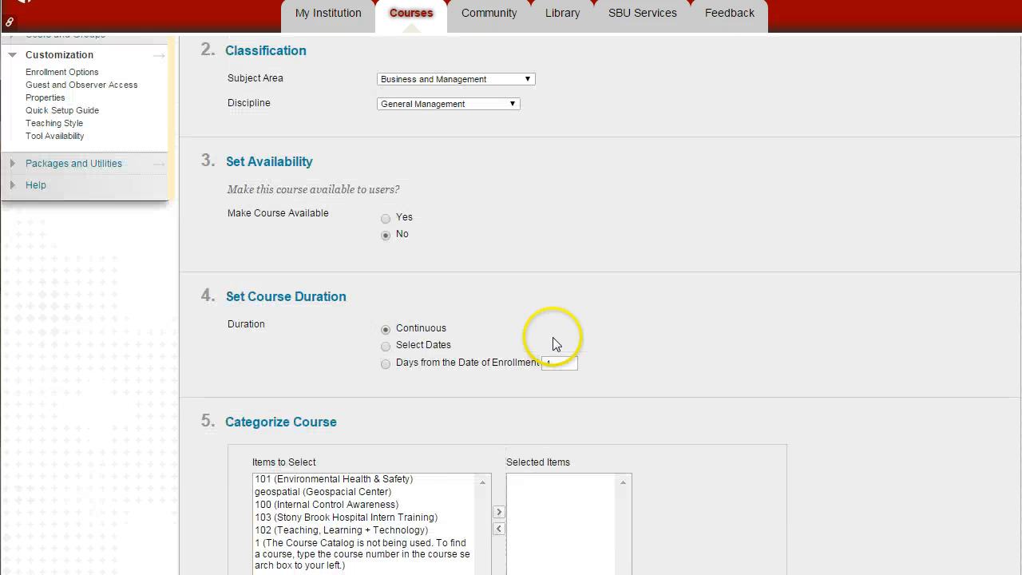
{"action": "scroll", "coordinate": [540, 313], "scroll_direction": "down", "scroll_amount": 3}
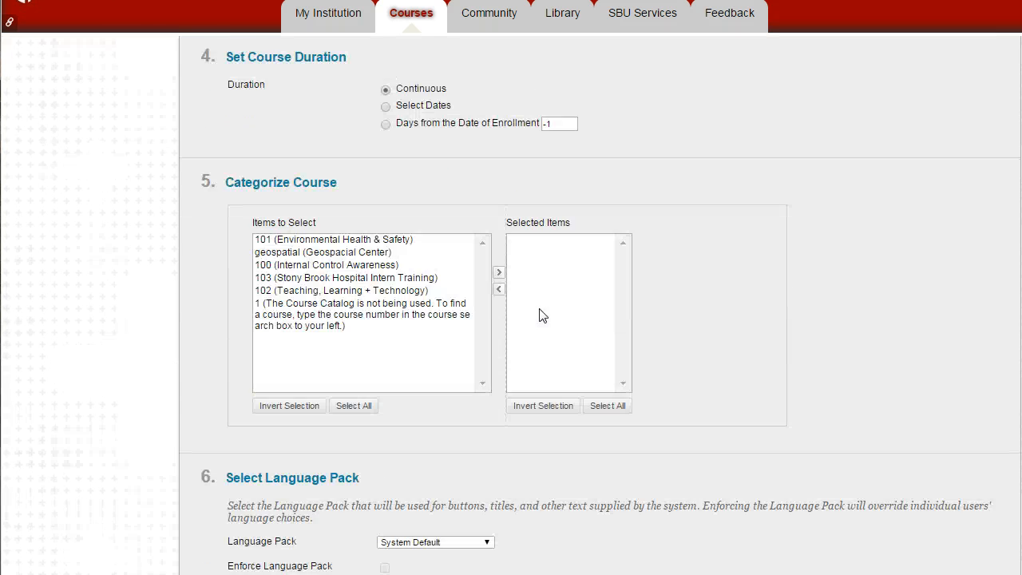
{"action": "scroll", "coordinate": [541, 316], "scroll_direction": "down", "scroll_amount": 2}
{"action": "scroll", "coordinate": [543, 313], "scroll_direction": "down", "scroll_amount": 1}
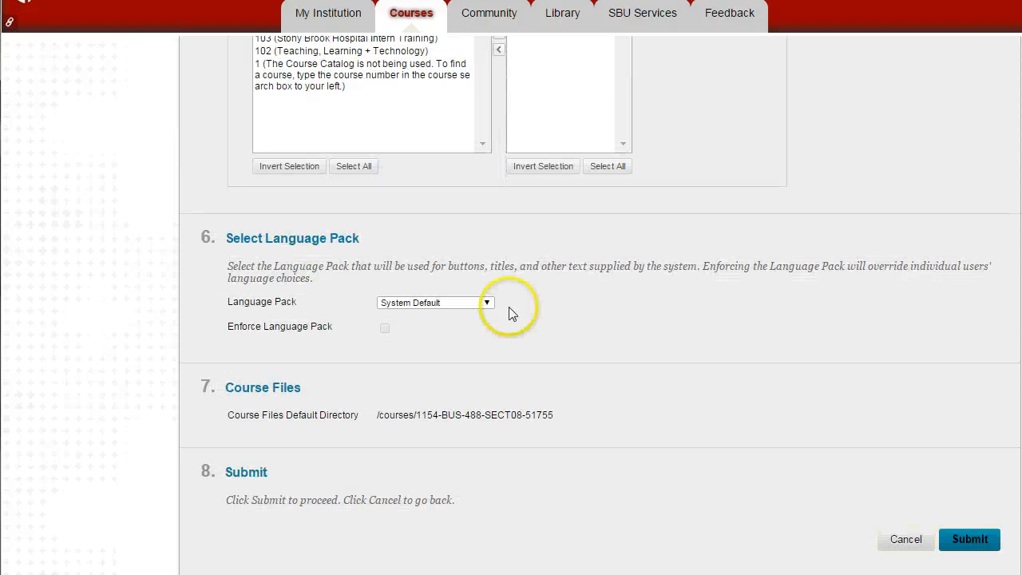
{"action": "left_click", "coordinate": [466, 306]}
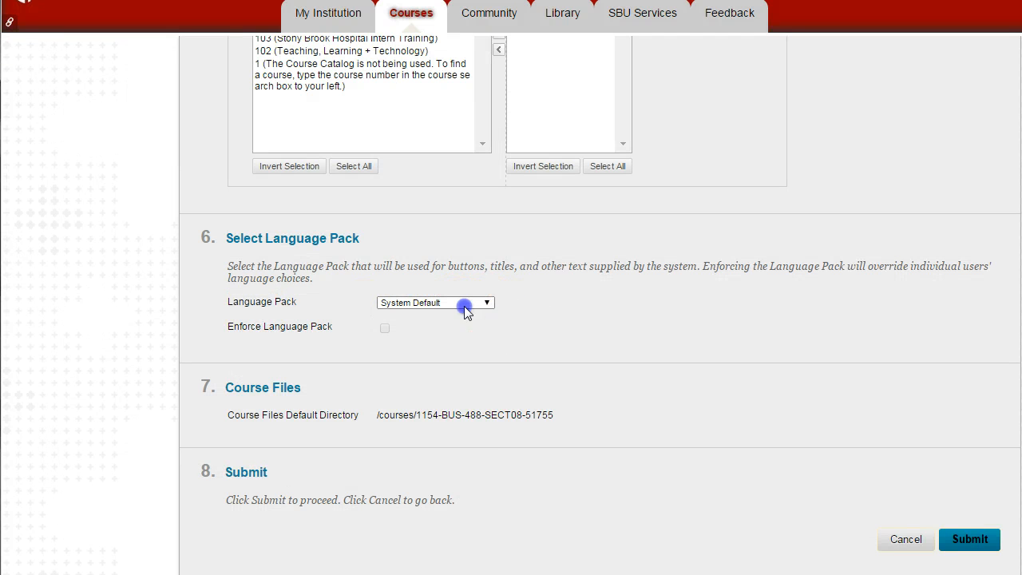
{"action": "left_click", "coordinate": [466, 308]}
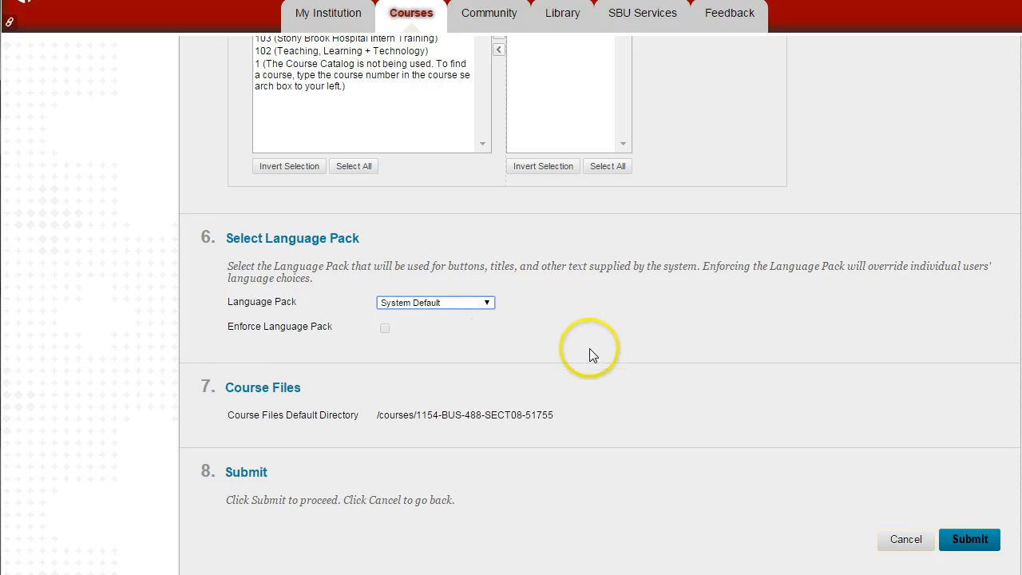
{"action": "scroll", "coordinate": [589, 351], "scroll_direction": "down", "scroll_amount": 1}
{"action": "left_click", "coordinate": [970, 507]}
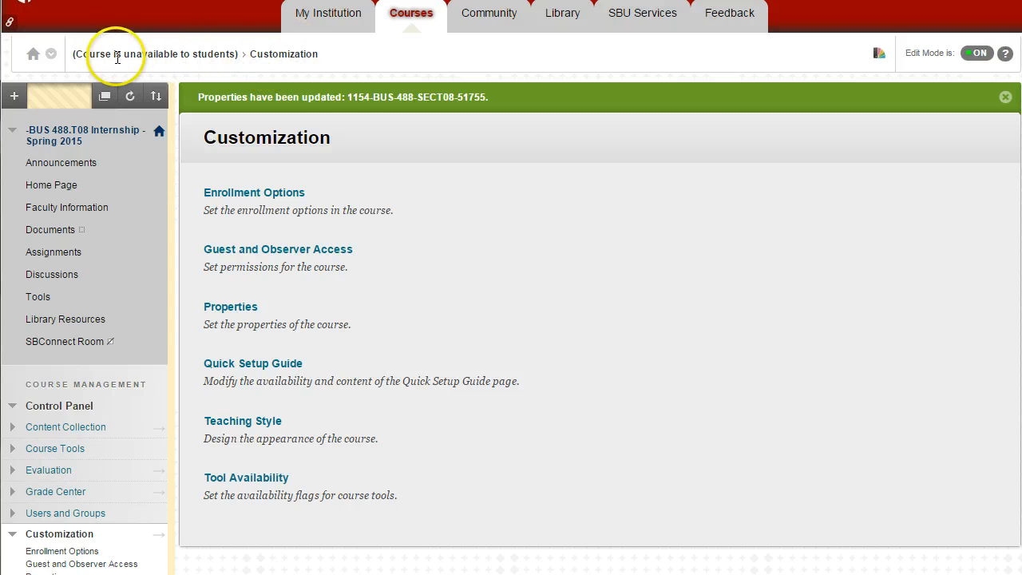
Collapse the Customization section and return to the course's entry page.
{"action": "scroll", "coordinate": [264, 343], "scroll_direction": "down", "scroll_amount": 3}
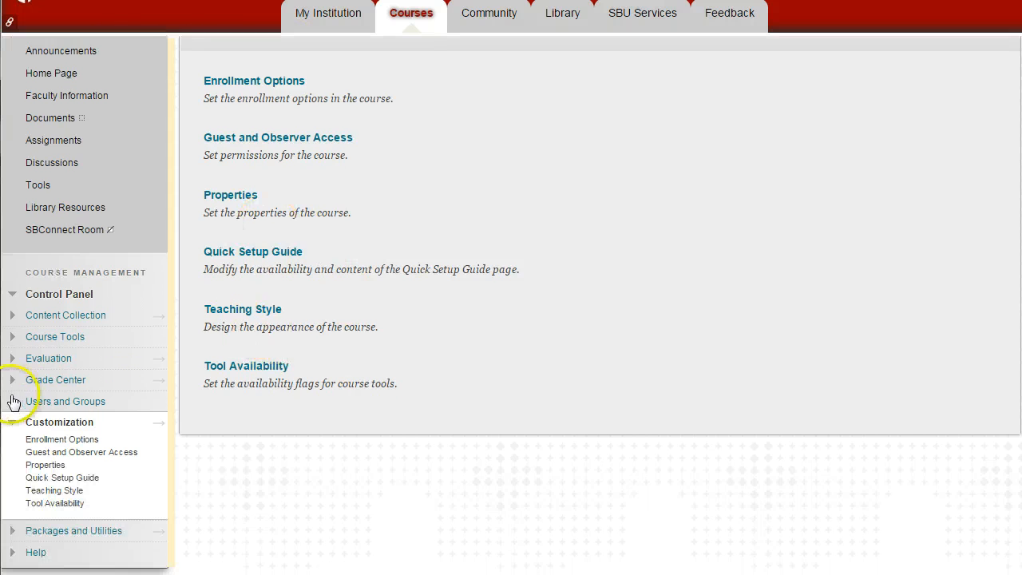
{"action": "left_click", "coordinate": [11, 424]}
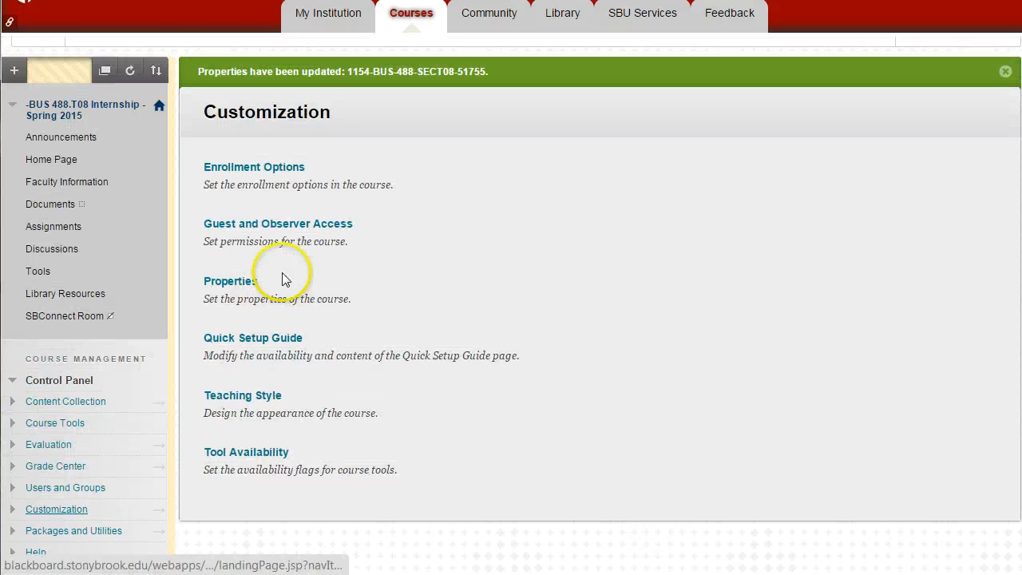
{"action": "scroll", "coordinate": [283, 277], "scroll_direction": "up", "scroll_amount": 1}
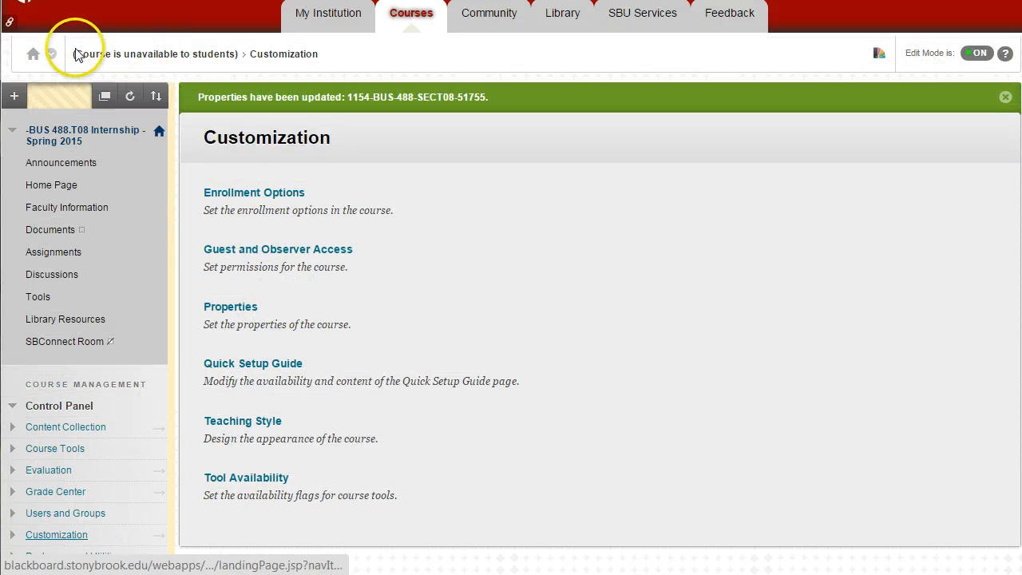
{"action": "left_click", "coordinate": [29, 60]}
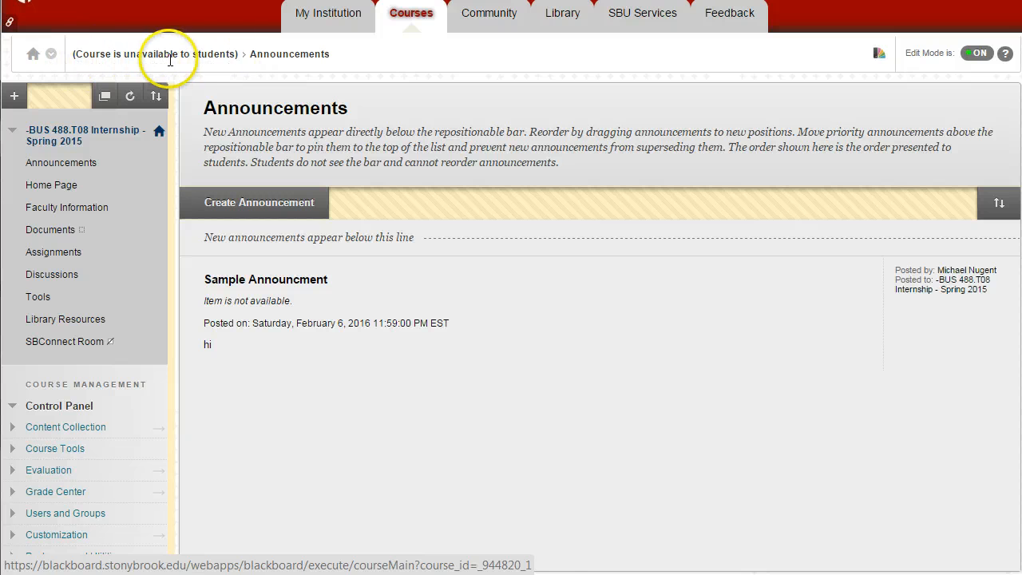
Reopen the BUS 488.T08 Internship - Spring 2015 course from the course list and open its Teaching Style settings.
{"action": "left_click", "coordinate": [398, 12]}
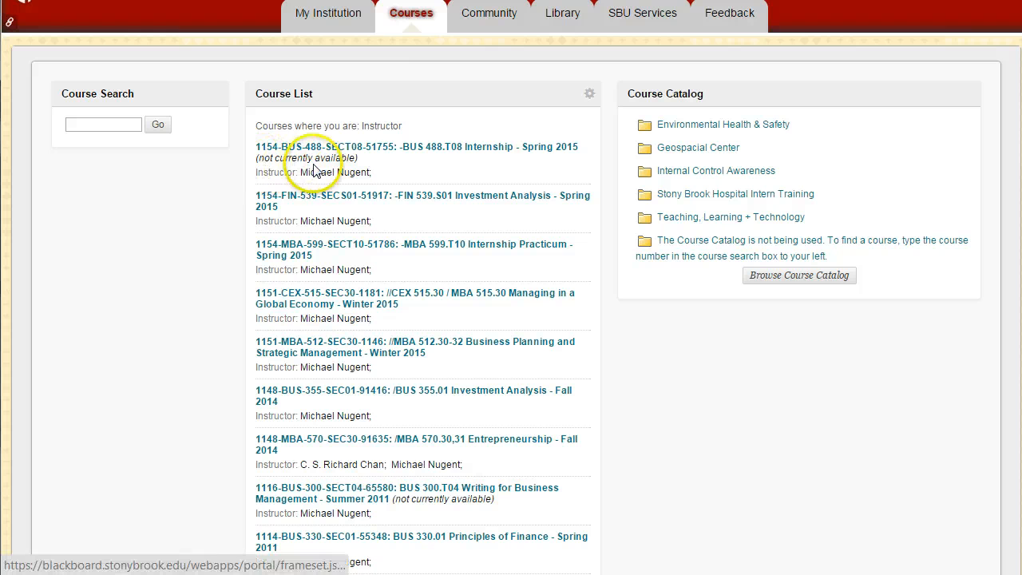
{"action": "left_click", "coordinate": [358, 150]}
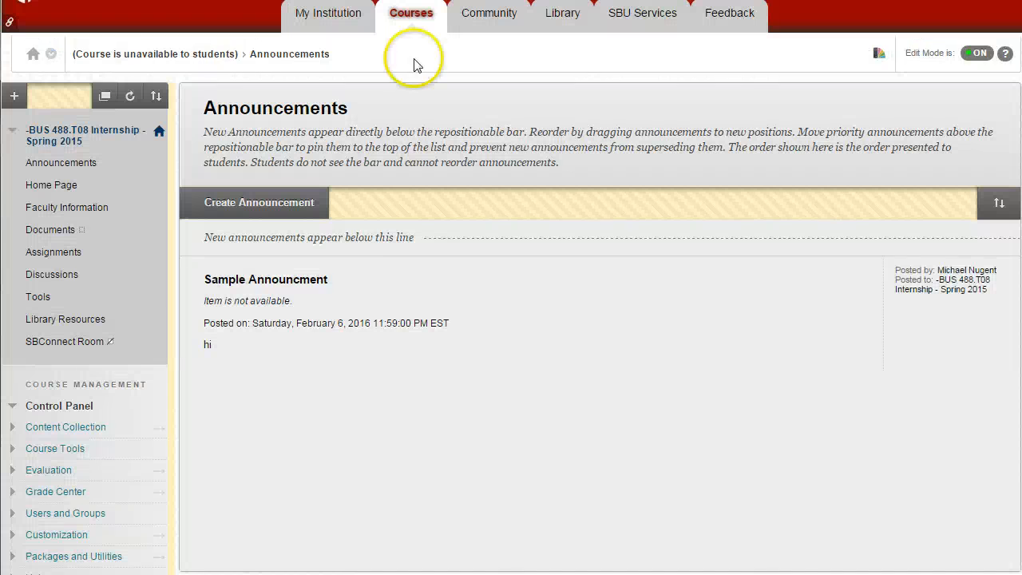
{"action": "scroll", "coordinate": [118, 423], "scroll_direction": "down", "scroll_amount": 1}
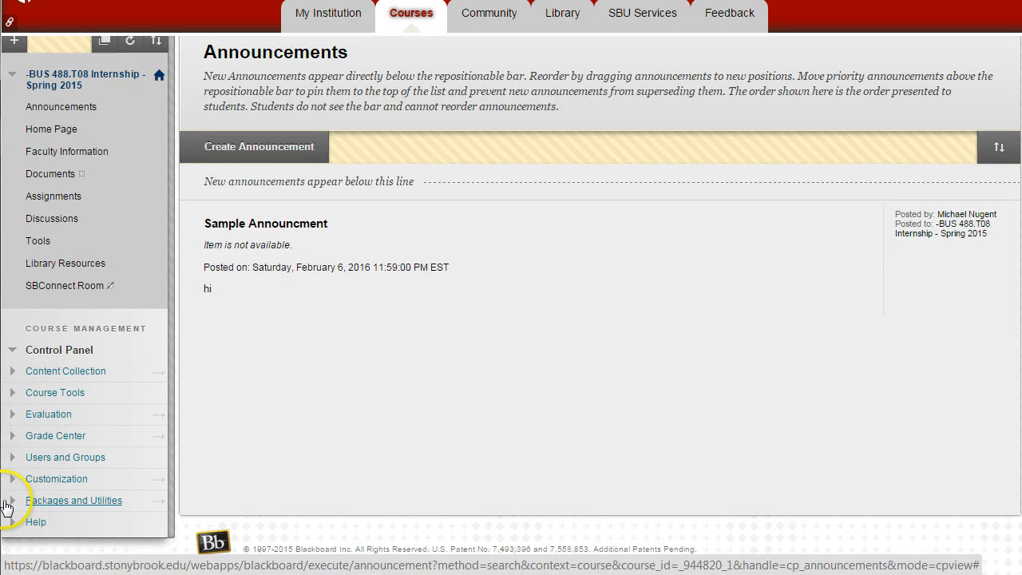
{"action": "left_click", "coordinate": [12, 479]}
{"action": "scroll", "coordinate": [84, 406], "scroll_direction": "down", "scroll_amount": 1}
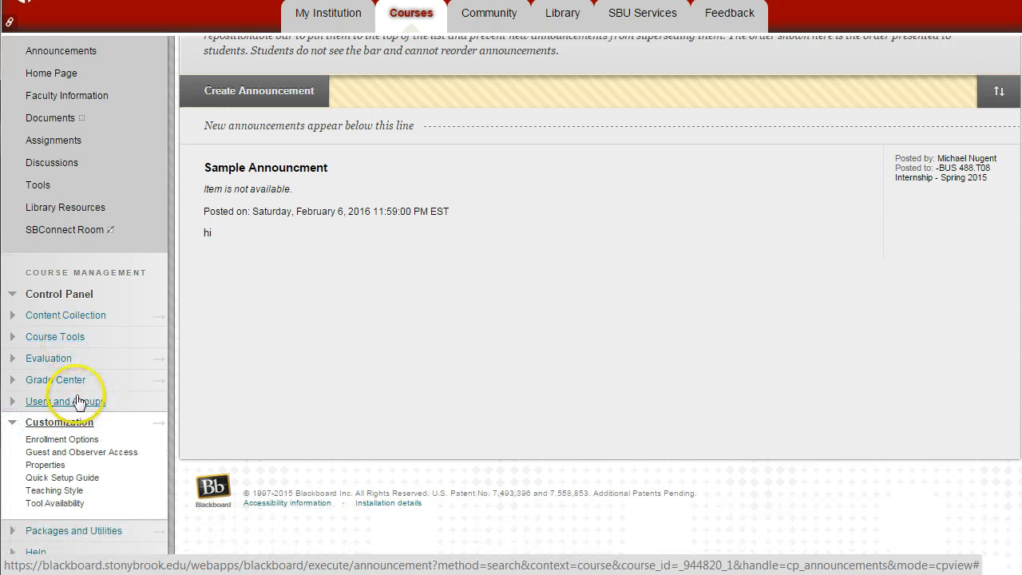
{"action": "left_click", "coordinate": [160, 485]}
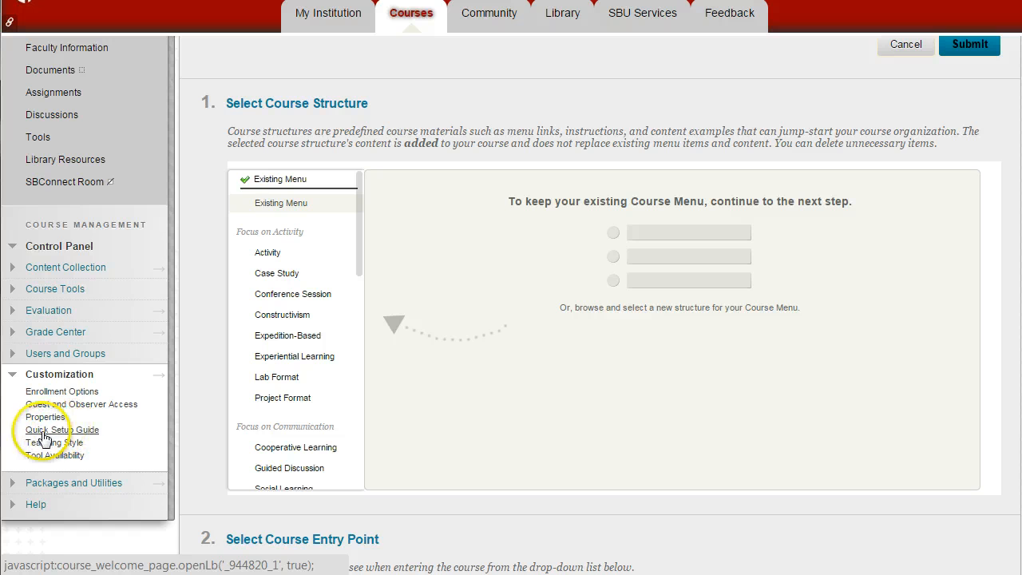
Open the Quick Setup Guide and its course description for editing.
{"action": "left_click", "coordinate": [58, 431]}
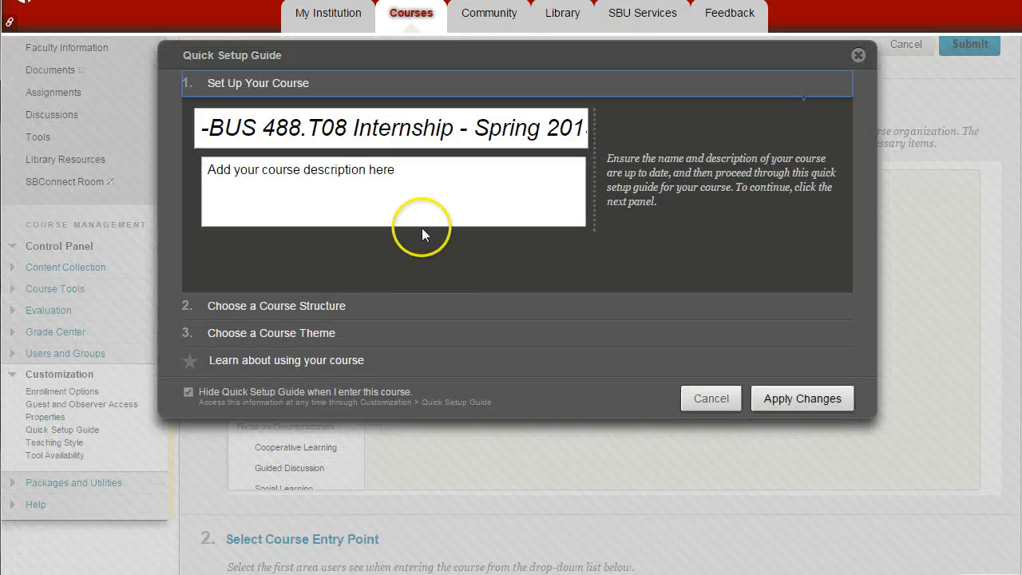
{"action": "left_click", "coordinate": [424, 220]}
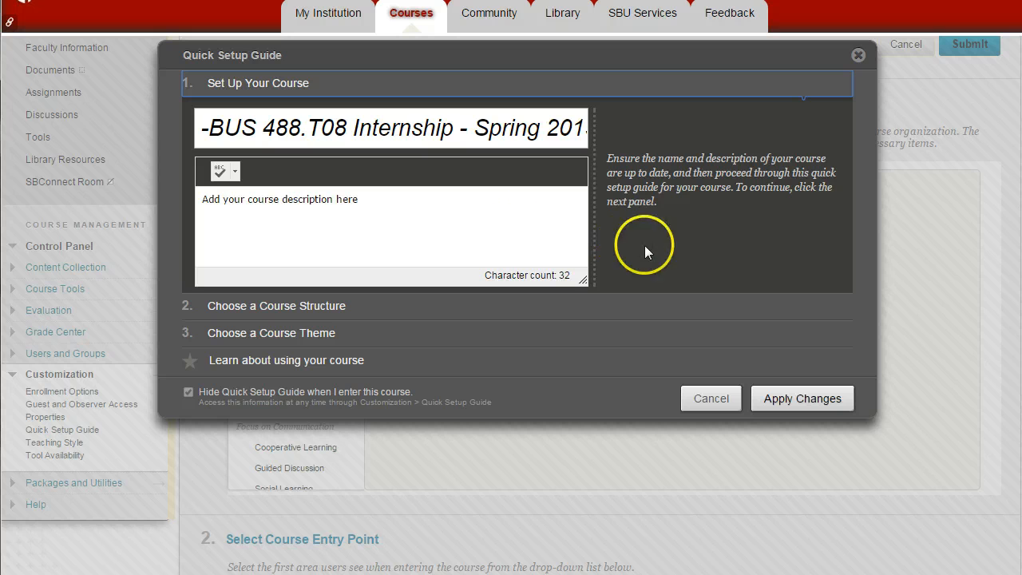
Preview the Activity, Case Study, Conference Session, Constructivism, Expedition-Based and Experiential Learning course structures in the Quick Setup Guide, returning to Activity.
{"action": "left_click", "coordinate": [228, 309]}
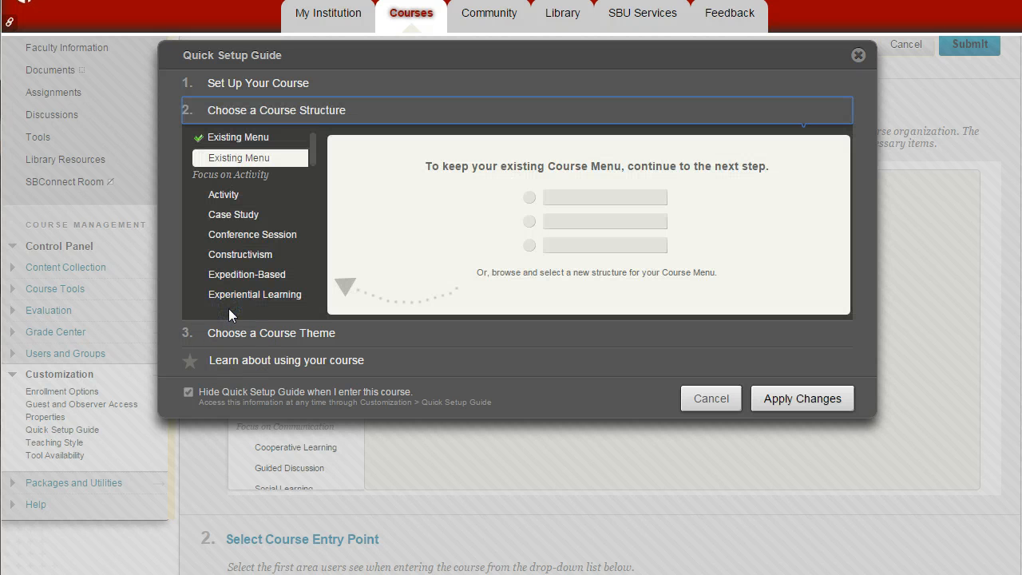
{"action": "left_click", "coordinate": [228, 200]}
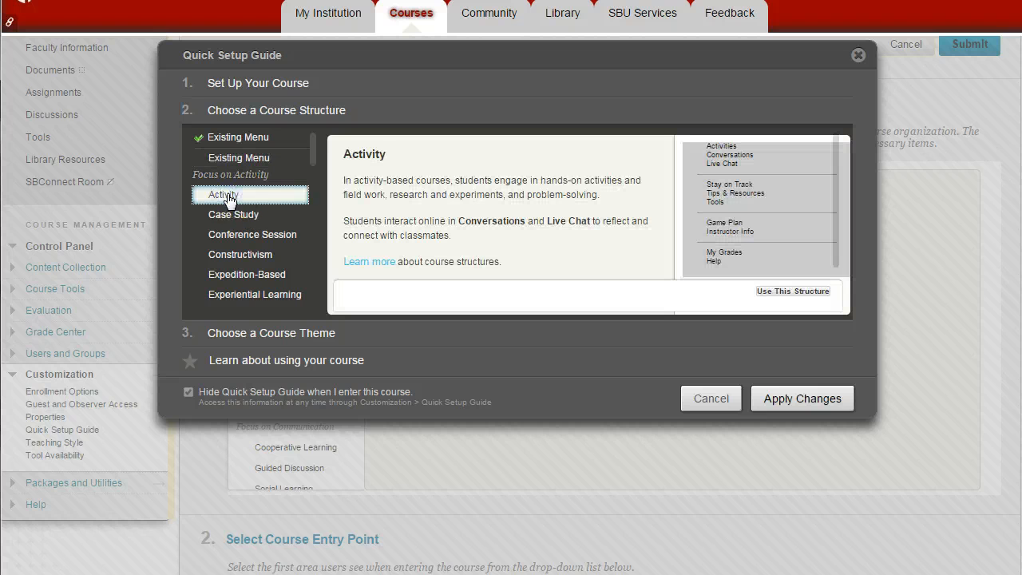
{"action": "left_click", "coordinate": [229, 219]}
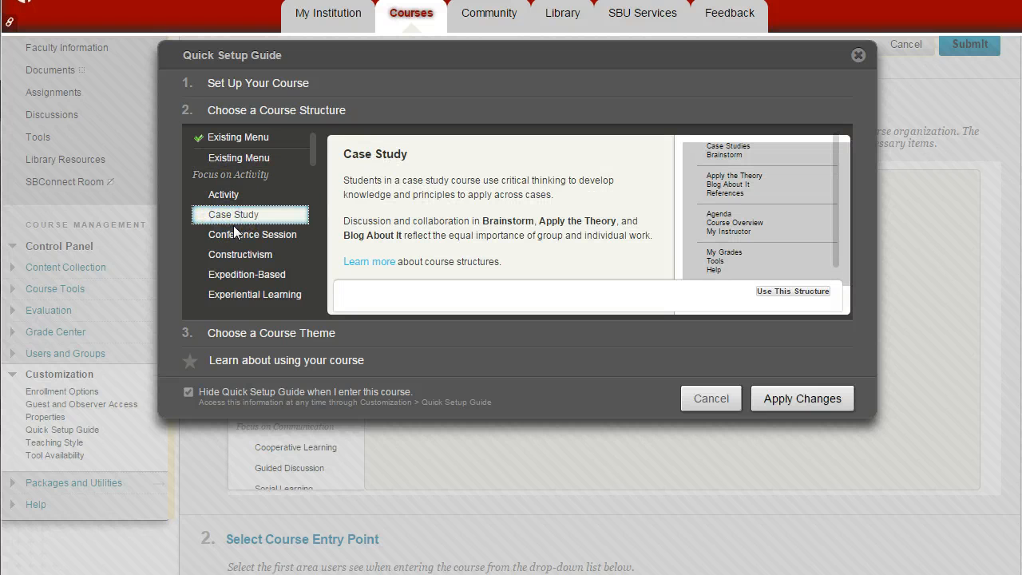
{"action": "left_click", "coordinate": [238, 235]}
{"action": "left_click", "coordinate": [245, 257]}
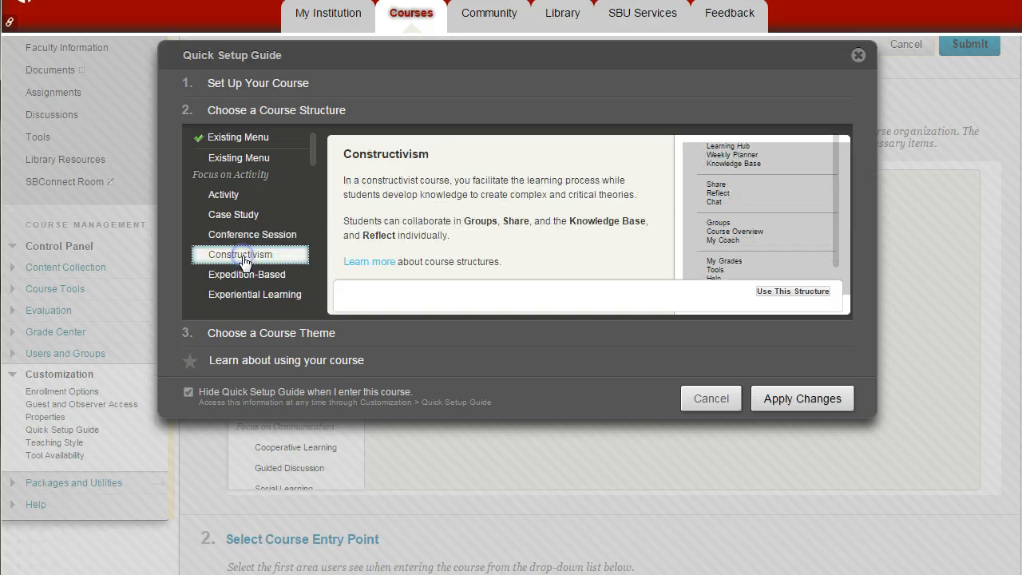
{"action": "left_click", "coordinate": [260, 278]}
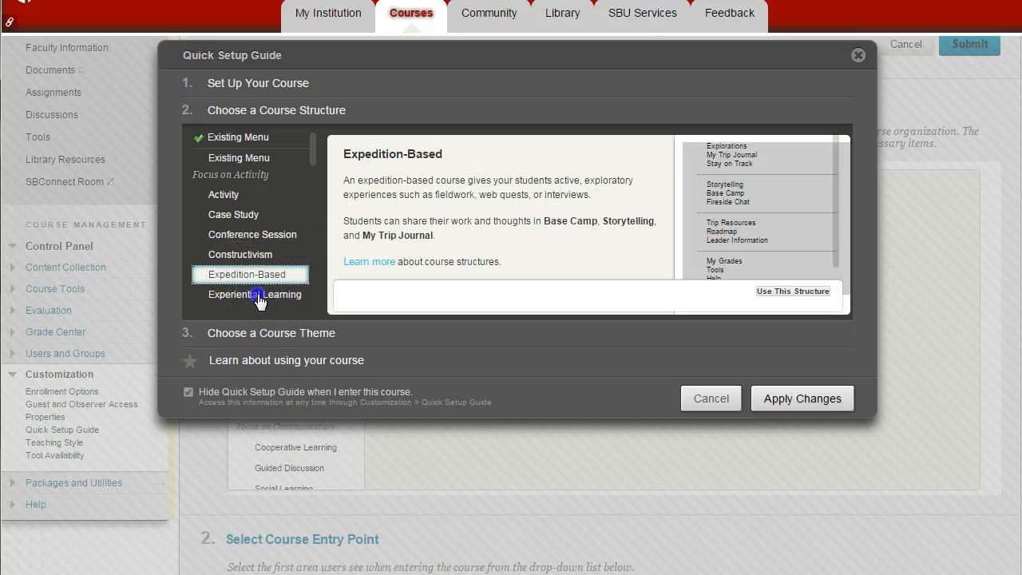
{"action": "left_click", "coordinate": [258, 297]}
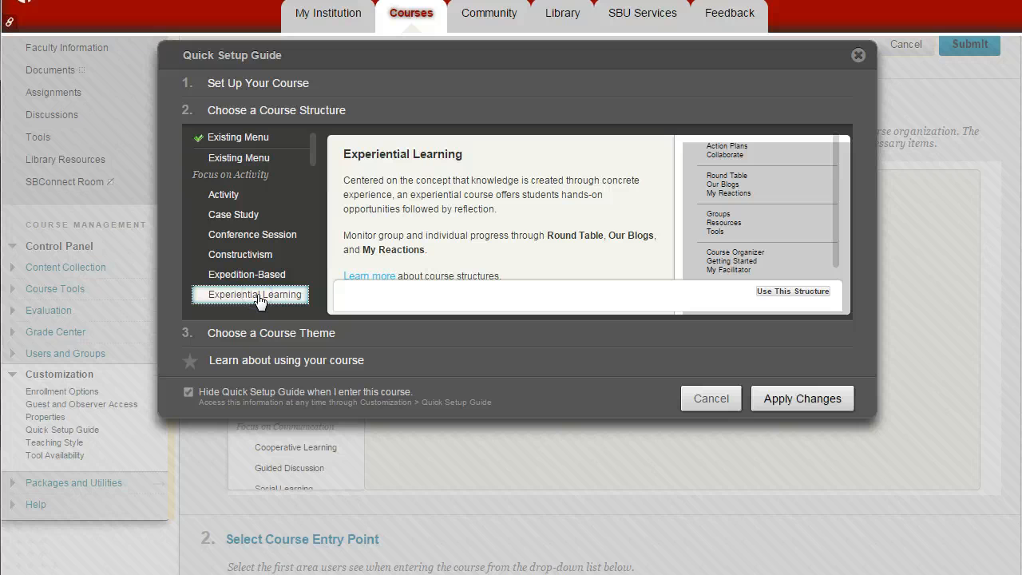
{"action": "left_click", "coordinate": [221, 201]}
{"action": "left_click", "coordinate": [235, 136]}
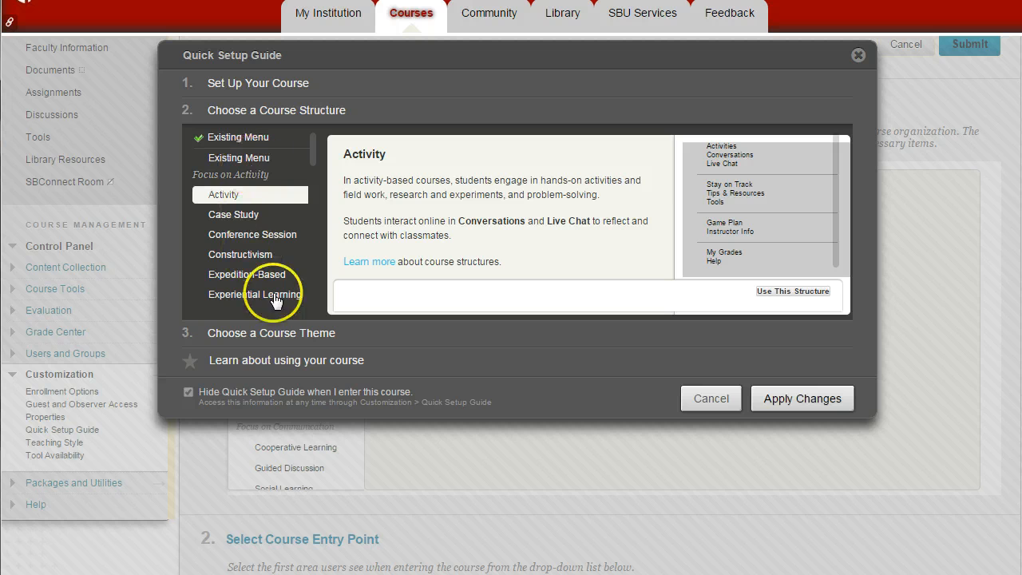
Choose the Composition course theme in the Quick Setup Guide and apply the changes.
{"action": "left_click", "coordinate": [252, 337]}
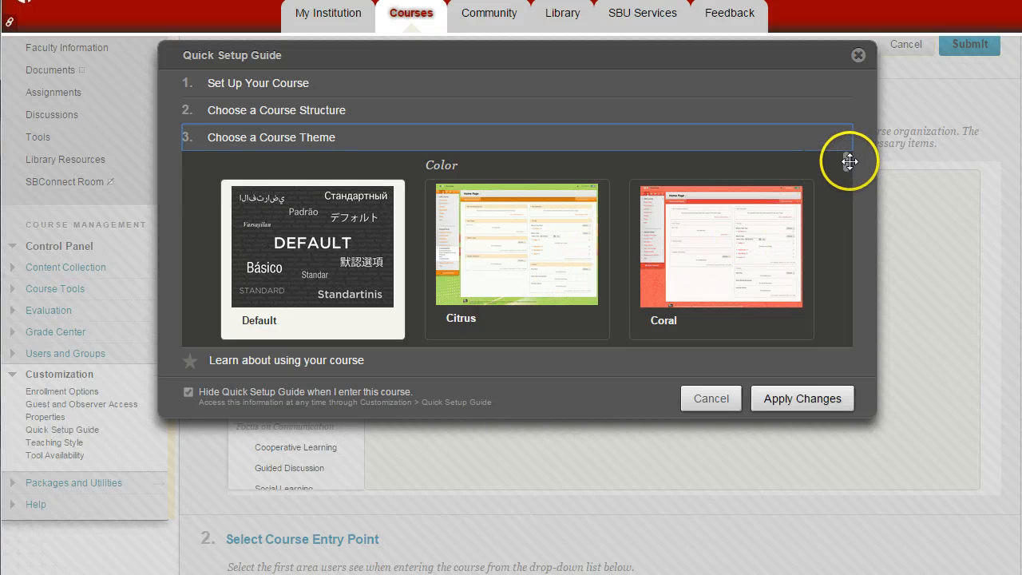
{"action": "mouse_move", "coordinate": [846, 164]}
{"action": "left_mouse_down"}
{"action": "mouse_move", "coordinate": [838, 234]}
{"action": "mouse_move", "coordinate": [826, 230]}
{"action": "left_mouse_up"}
{"action": "left_click", "coordinate": [437, 313]}
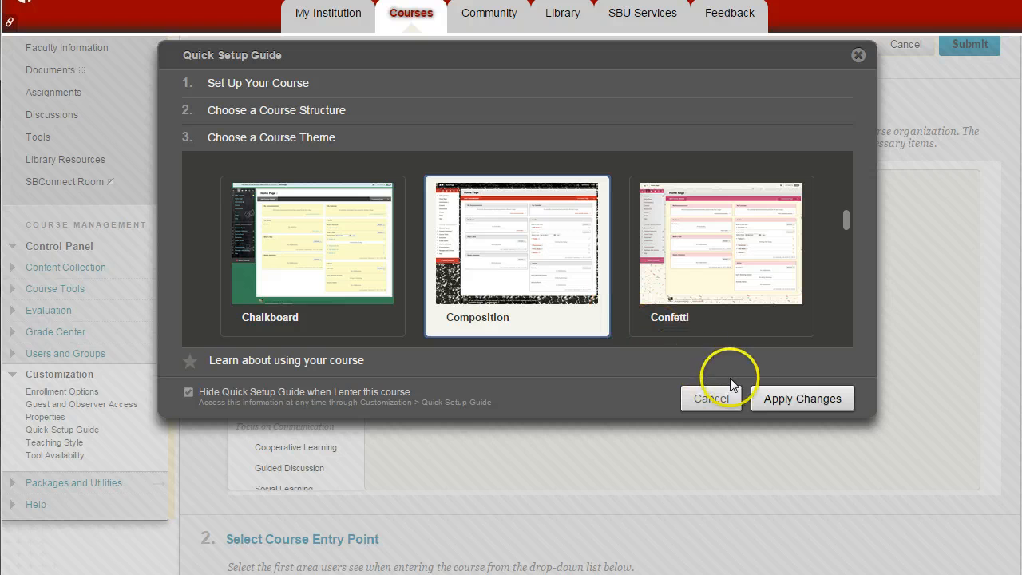
{"action": "left_click", "coordinate": [798, 397]}
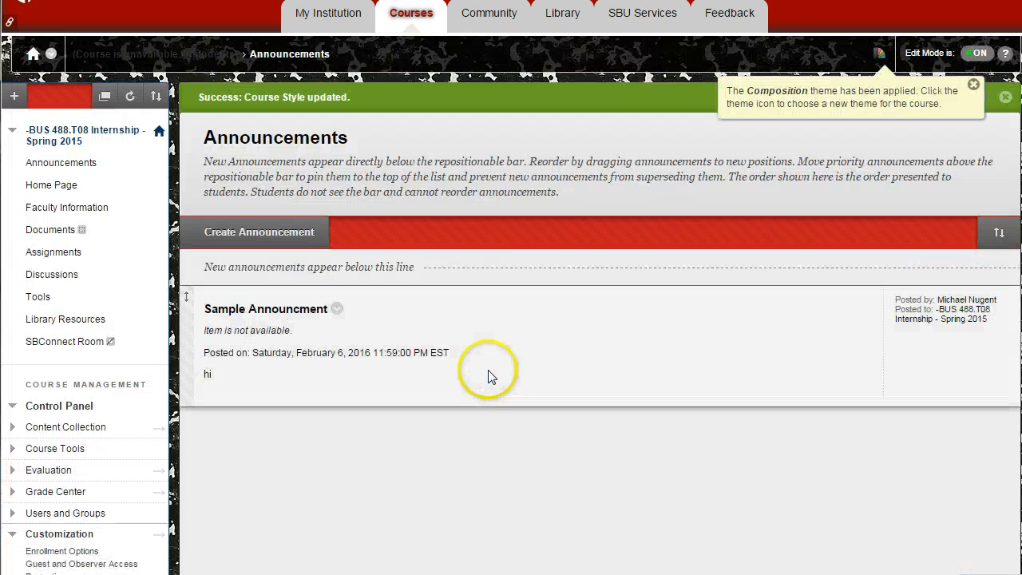
Review the Announcements page in its new theme and expand the Packages and Utilities section.
{"action": "scroll", "coordinate": [477, 312], "scroll_direction": "down", "scroll_amount": 2}
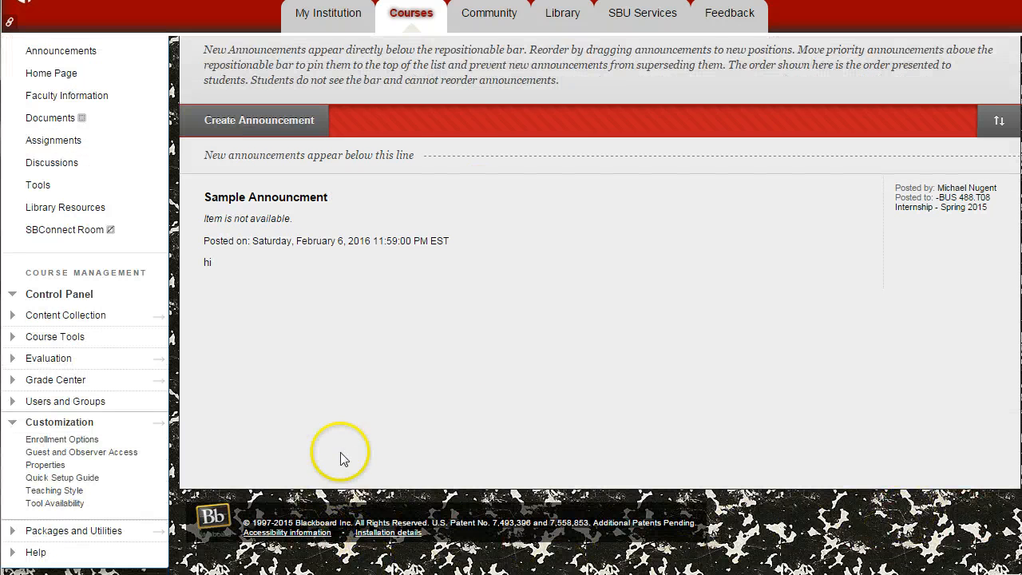
{"action": "scroll", "coordinate": [340, 452], "scroll_direction": "up", "scroll_amount": 2}
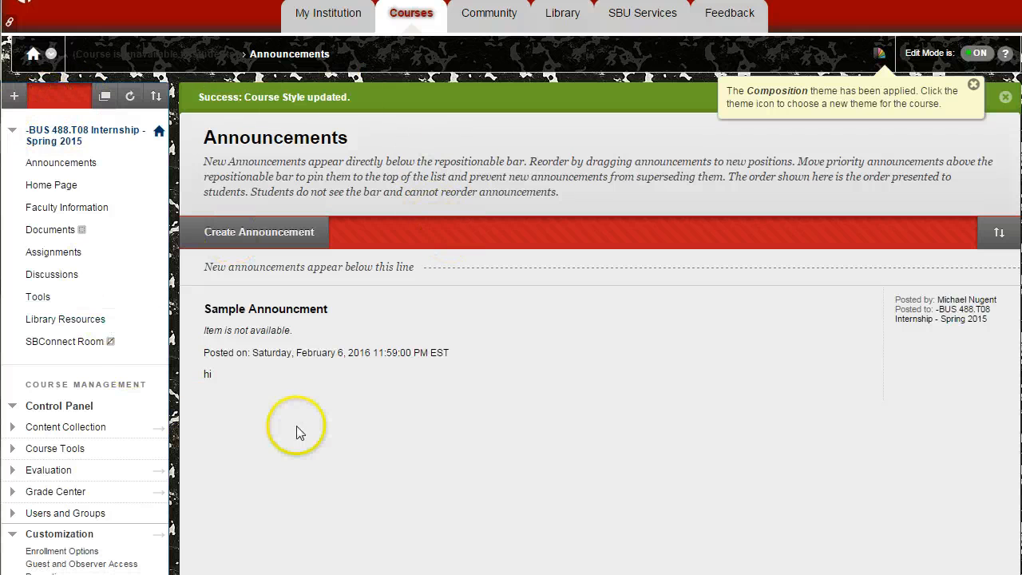
{"action": "scroll", "coordinate": [479, 361], "scroll_direction": "down", "scroll_amount": 1}
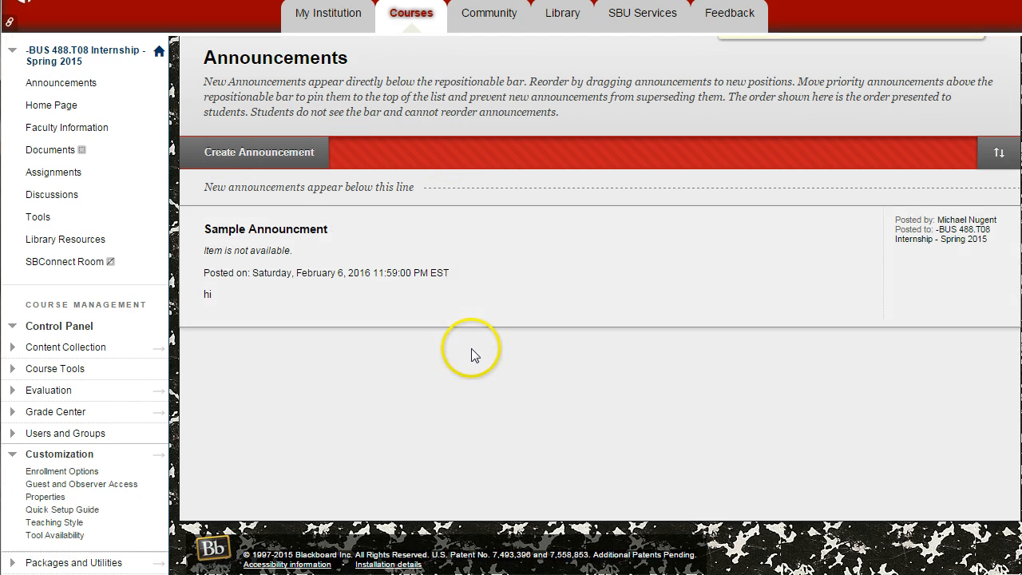
{"action": "scroll", "coordinate": [469, 341], "scroll_direction": "down", "scroll_amount": 1}
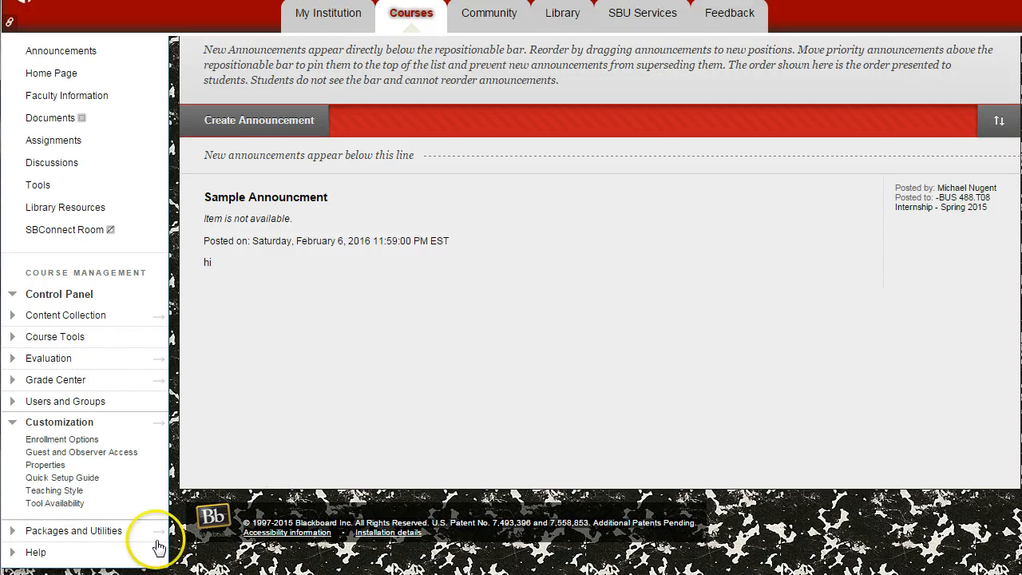
{"action": "scroll", "coordinate": [296, 269], "scroll_direction": "down", "scroll_amount": 1}
{"action": "scroll", "coordinate": [297, 270], "scroll_direction": "up", "scroll_amount": 2}
{"action": "scroll", "coordinate": [308, 276], "scroll_direction": "down", "scroll_amount": 2}
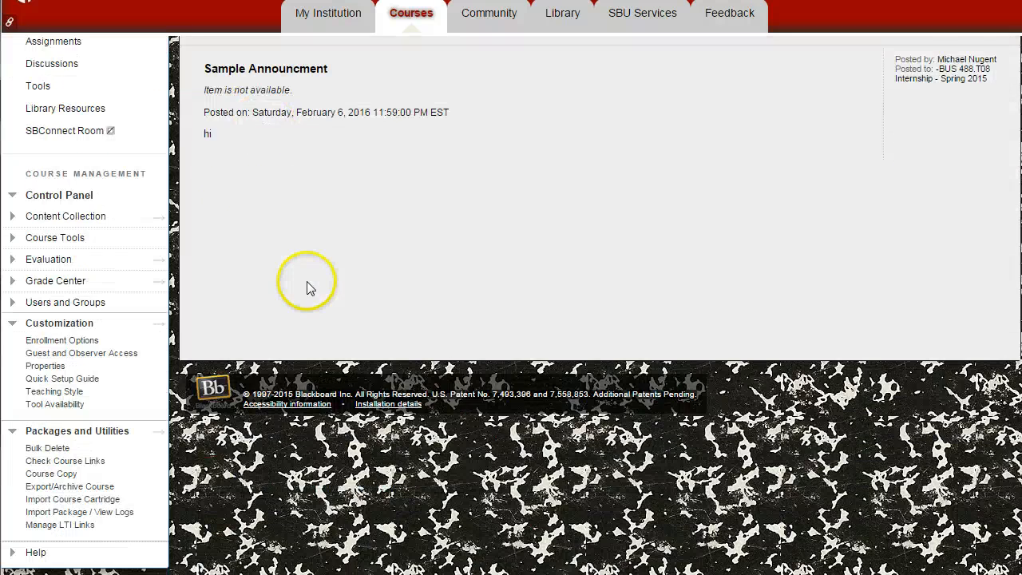
Open the Teaching Style settings and preview the course structures from Activity through Expedition-Based, plus Lab Format.
{"action": "left_click", "coordinate": [61, 391]}
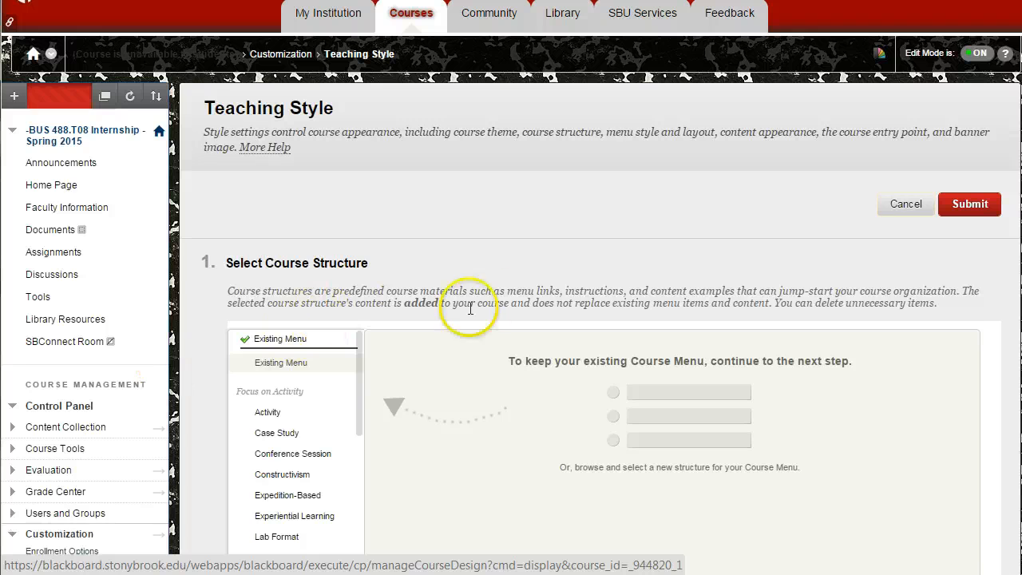
{"action": "scroll", "coordinate": [462, 281], "scroll_direction": "down", "scroll_amount": 2}
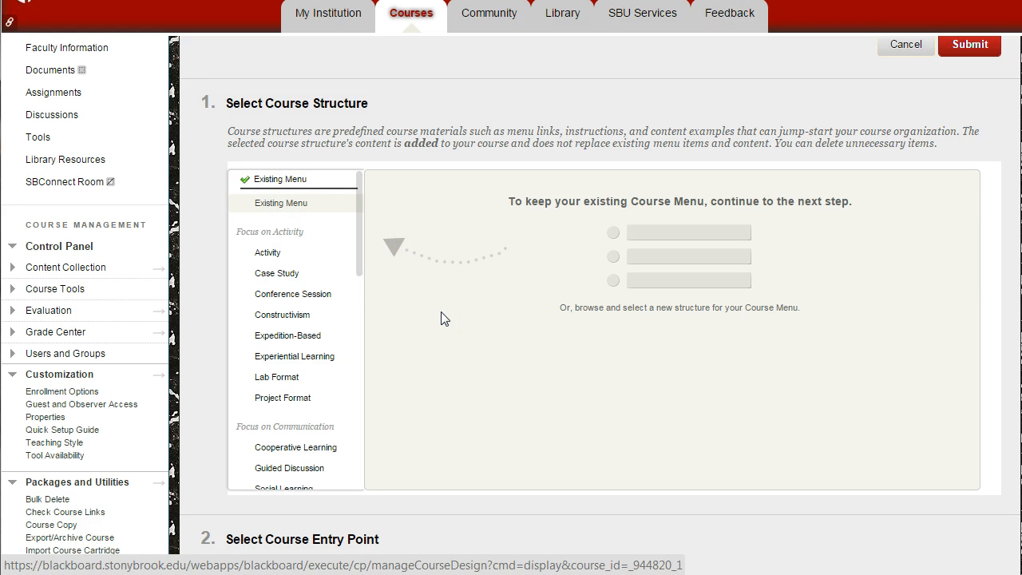
{"action": "left_click", "coordinate": [267, 254]}
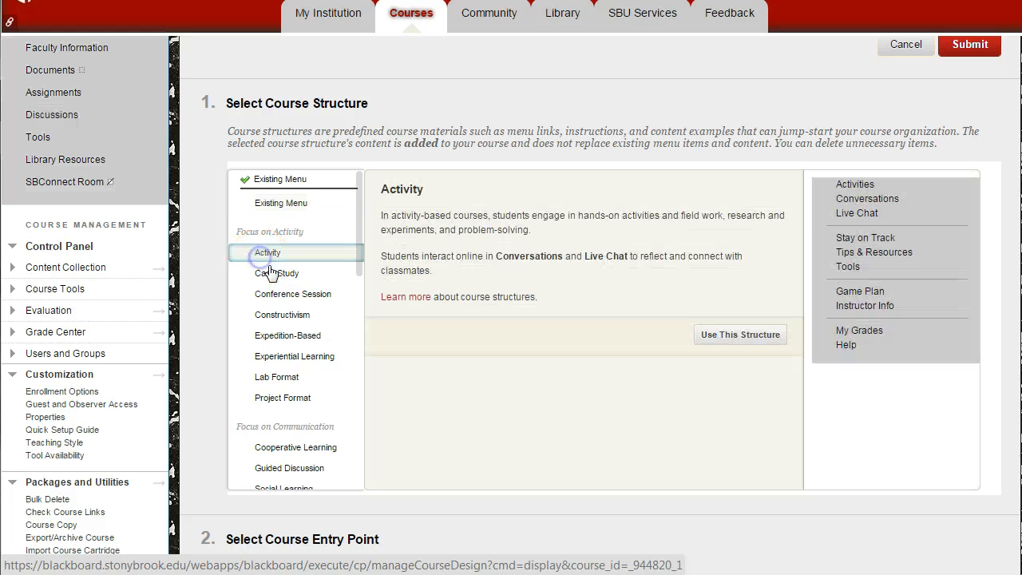
{"action": "left_click", "coordinate": [274, 276]}
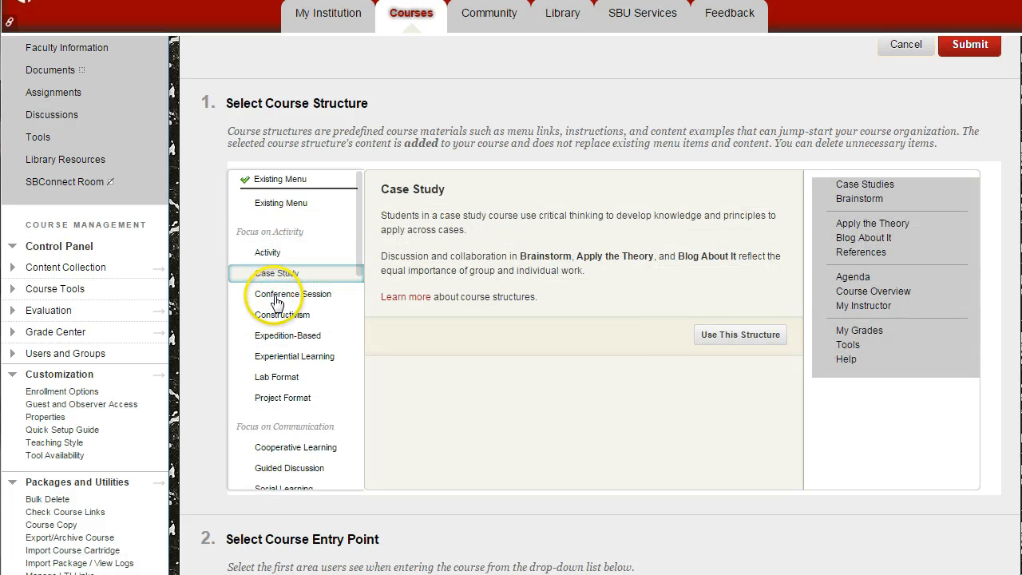
{"action": "left_click", "coordinate": [277, 297]}
{"action": "left_click", "coordinate": [275, 317]}
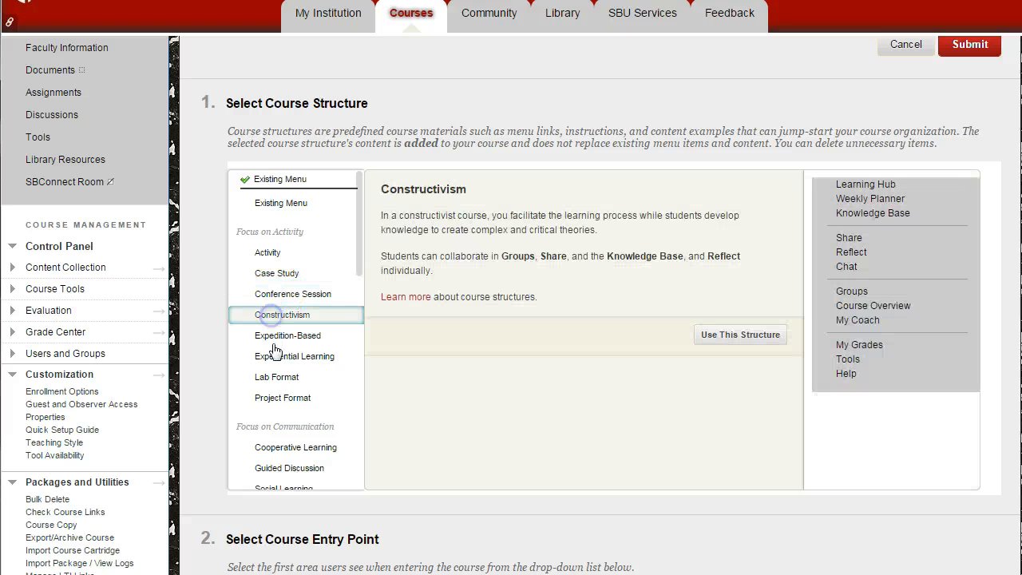
{"action": "left_click", "coordinate": [274, 336]}
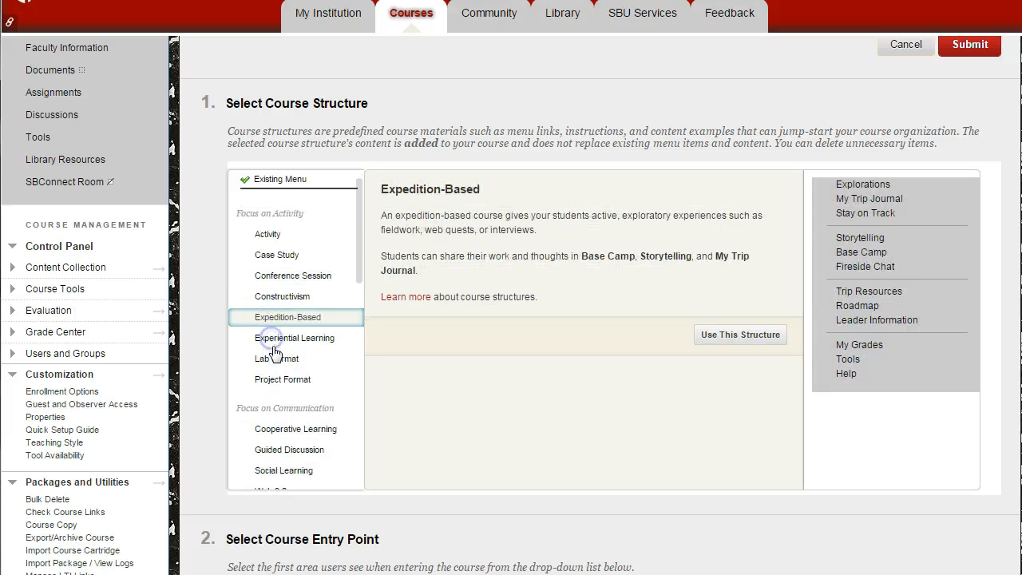
{"action": "left_click", "coordinate": [277, 360]}
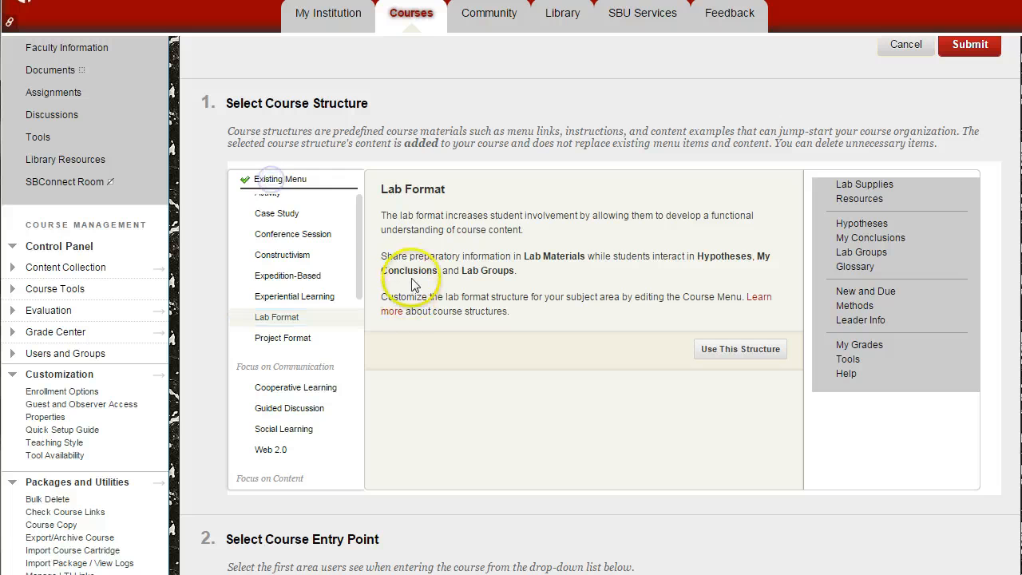
{"action": "left_click_drag", "start_coordinate": [359, 225], "coordinate": [353, 199]}
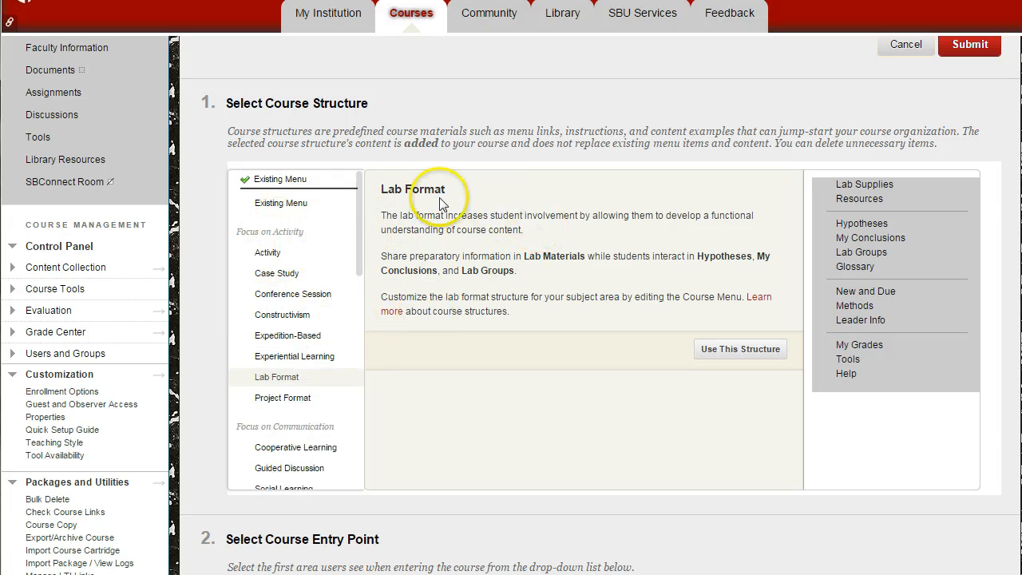
Switch the course entry point to Home Page and Assignments, and set it back to Announcements.
{"action": "scroll", "coordinate": [455, 240], "scroll_direction": "down", "scroll_amount": 2}
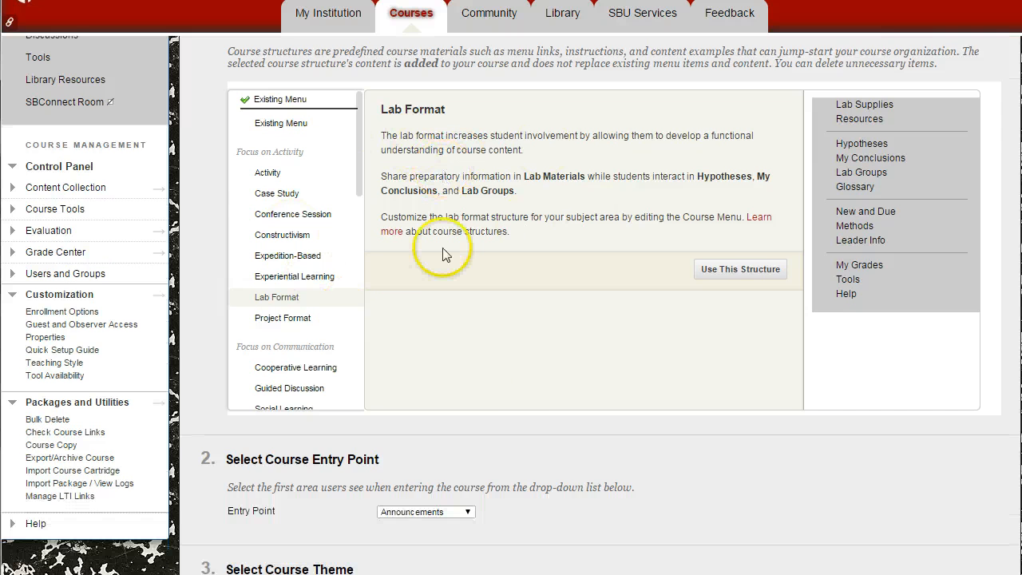
{"action": "scroll", "coordinate": [453, 246], "scroll_direction": "down", "scroll_amount": 2}
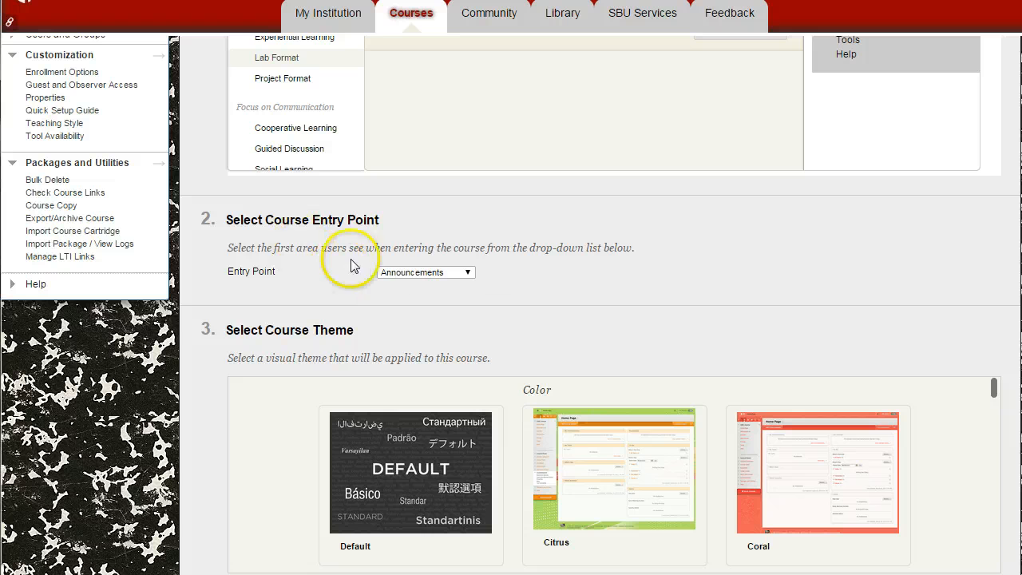
{"action": "left_click", "coordinate": [469, 273]}
{"action": "left_click", "coordinate": [468, 295]}
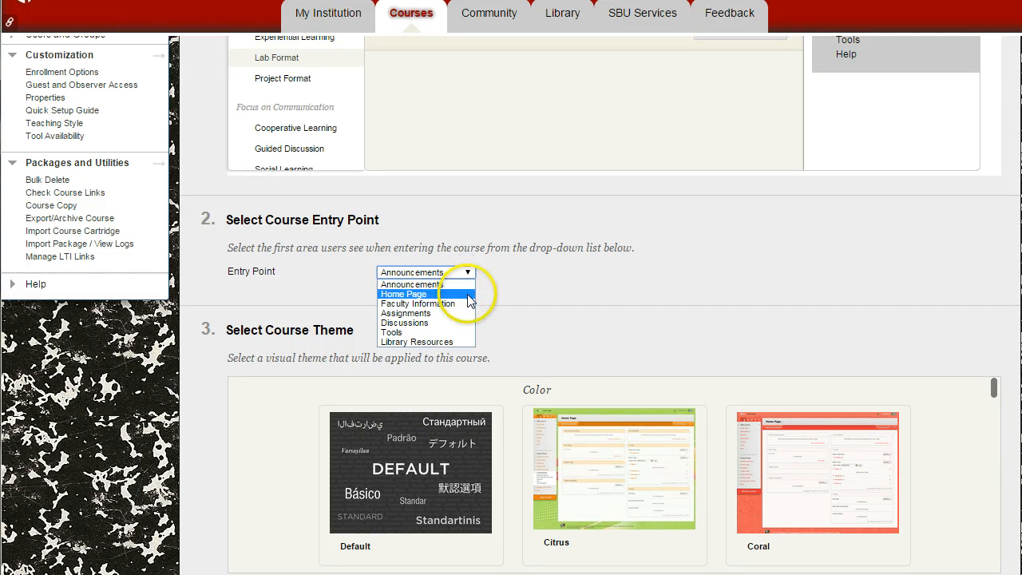
{"action": "left_click", "coordinate": [469, 296]}
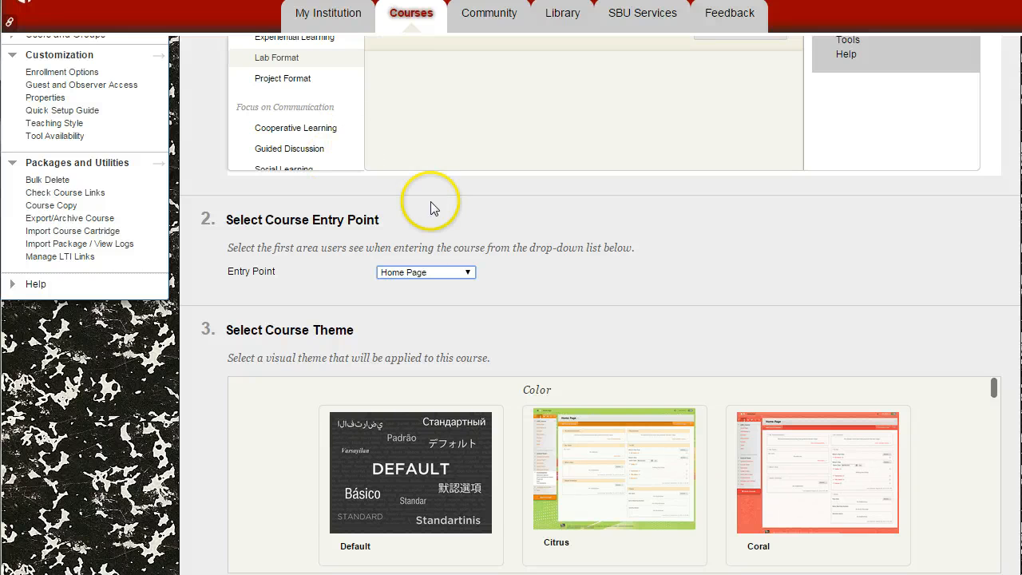
{"action": "left_click", "coordinate": [471, 271]}
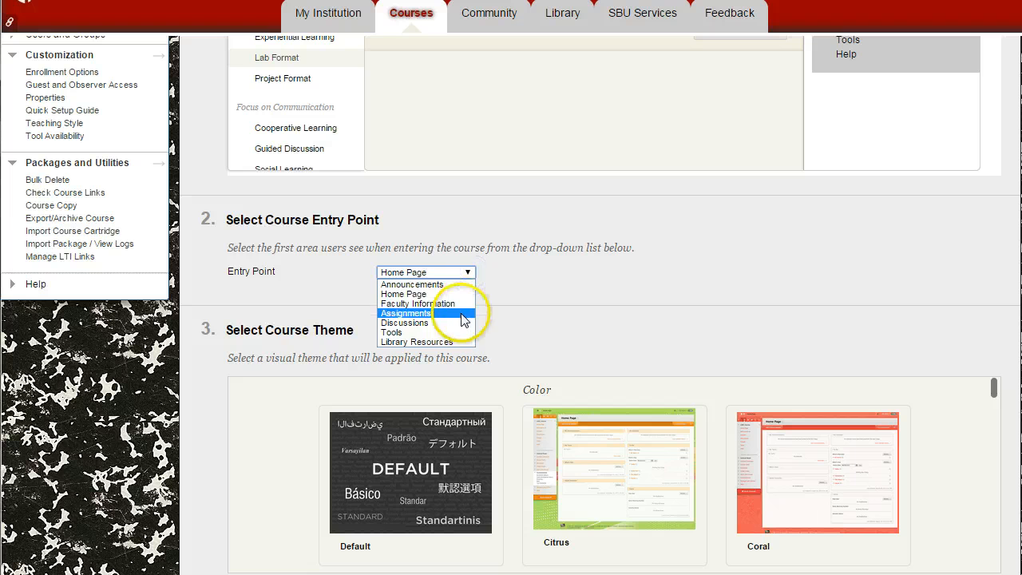
{"action": "left_click", "coordinate": [462, 313]}
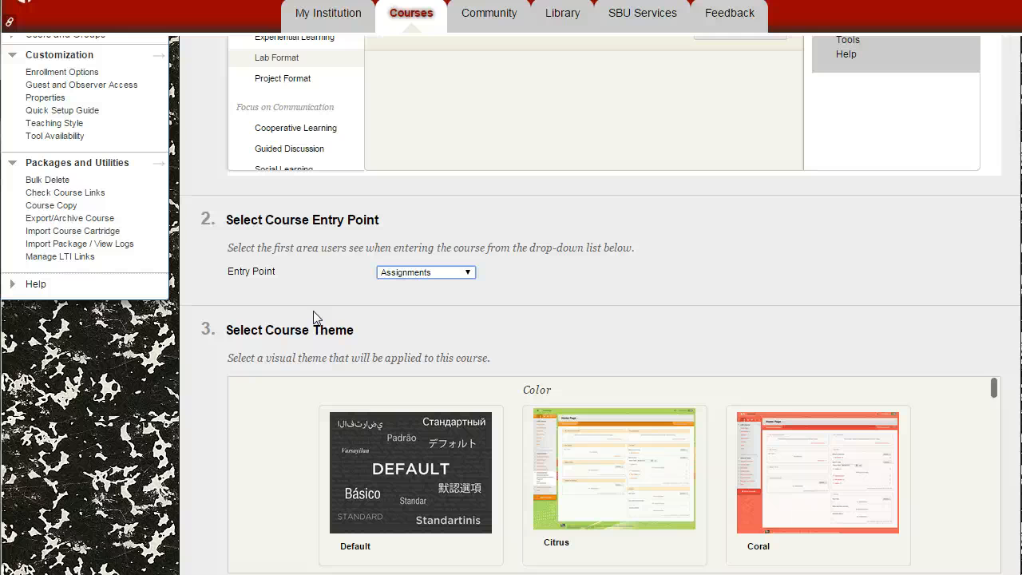
{"action": "left_click", "coordinate": [462, 274]}
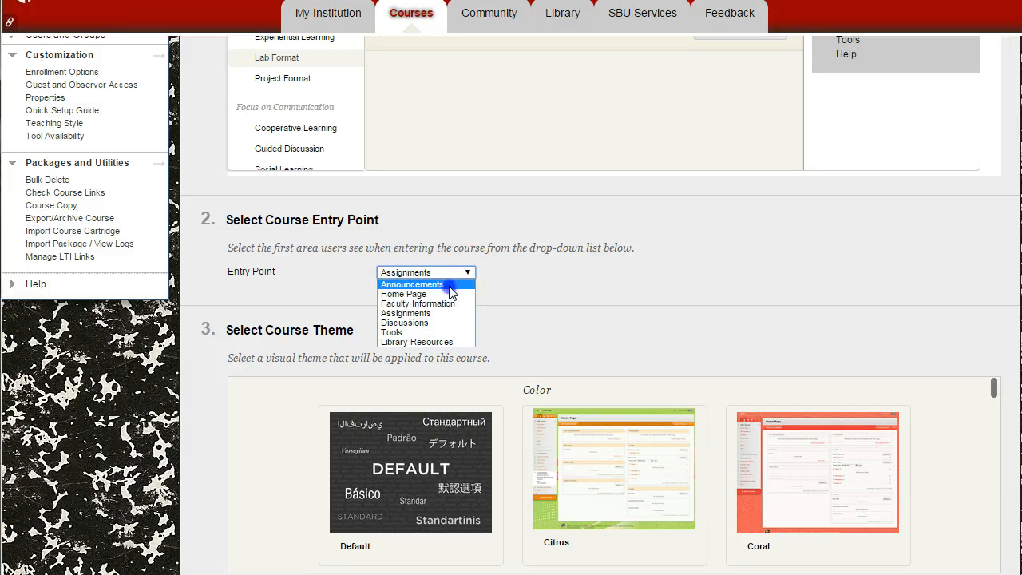
{"action": "left_click", "coordinate": [451, 279]}
Browse the available course themes and return to the start of the Teaching Style settings.
{"action": "scroll", "coordinate": [290, 431], "scroll_direction": "down", "scroll_amount": 3}
{"action": "scroll", "coordinate": [289, 431], "scroll_direction": "up", "scroll_amount": 3}
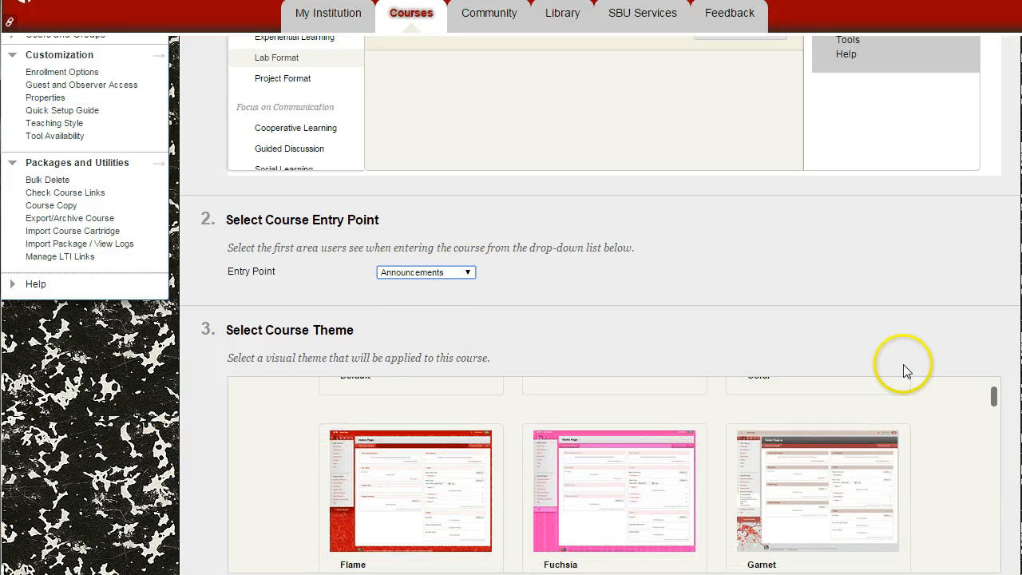
{"action": "scroll", "coordinate": [1000, 290], "scroll_direction": "down", "scroll_amount": 3}
{"action": "scroll", "coordinate": [999, 290], "scroll_direction": "up", "scroll_amount": 5}
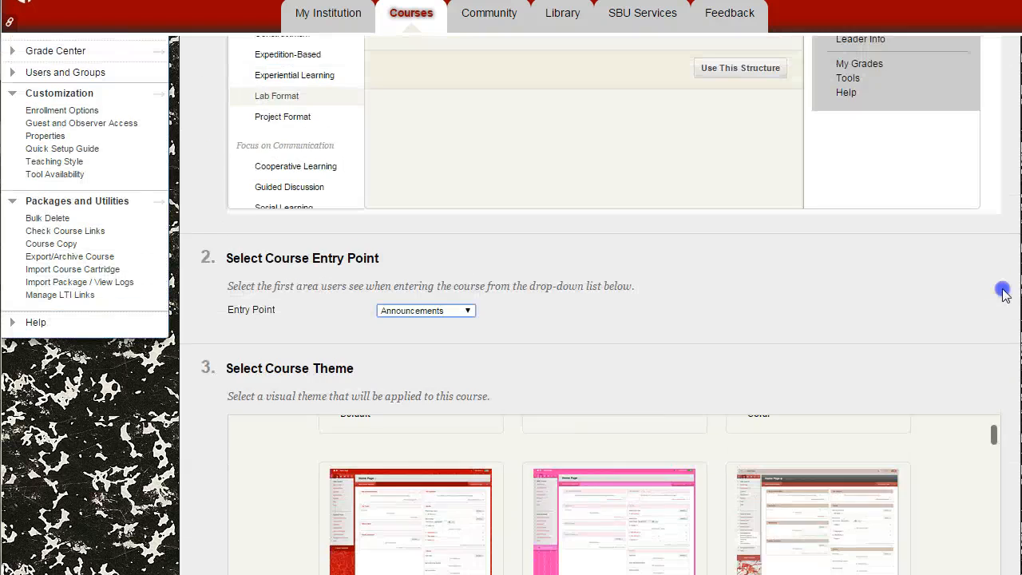
{"action": "scroll", "coordinate": [996, 345], "scroll_direction": "down", "scroll_amount": 5}
{"action": "scroll", "coordinate": [997, 345], "scroll_direction": "up", "scroll_amount": 8}
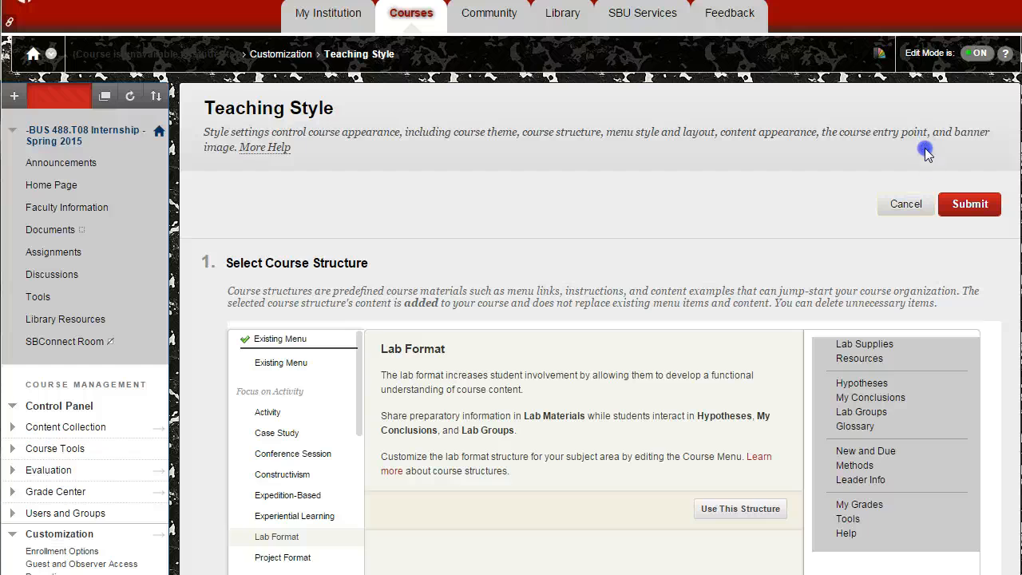
Browse the course themes through the Design group and select the Pizzazz theme for the course.
{"action": "scroll", "coordinate": [935, 292], "scroll_direction": "down", "scroll_amount": 10}
{"action": "scroll", "coordinate": [933, 405], "scroll_direction": "up", "scroll_amount": 2}
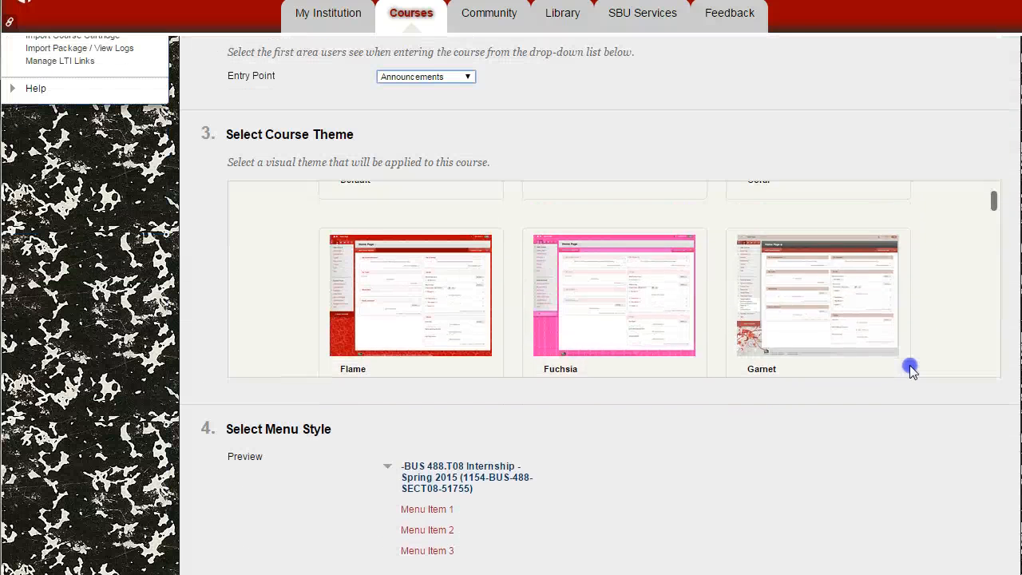
{"action": "scroll", "coordinate": [839, 304], "scroll_direction": "down", "scroll_amount": 5}
{"action": "scroll", "coordinate": [834, 302], "scroll_direction": "down", "scroll_amount": 3}
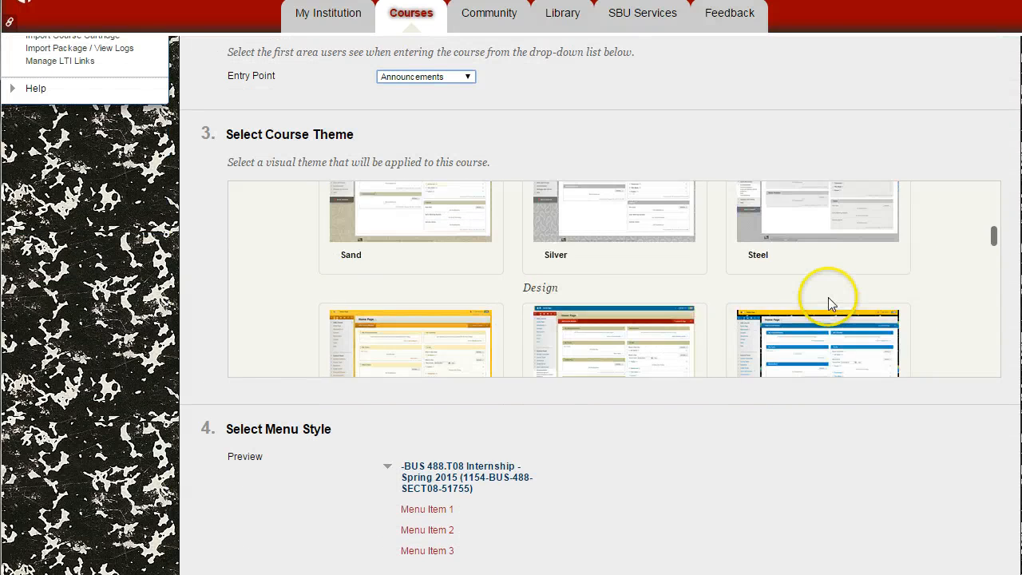
{"action": "scroll", "coordinate": [576, 270], "scroll_direction": "down", "scroll_amount": 1}
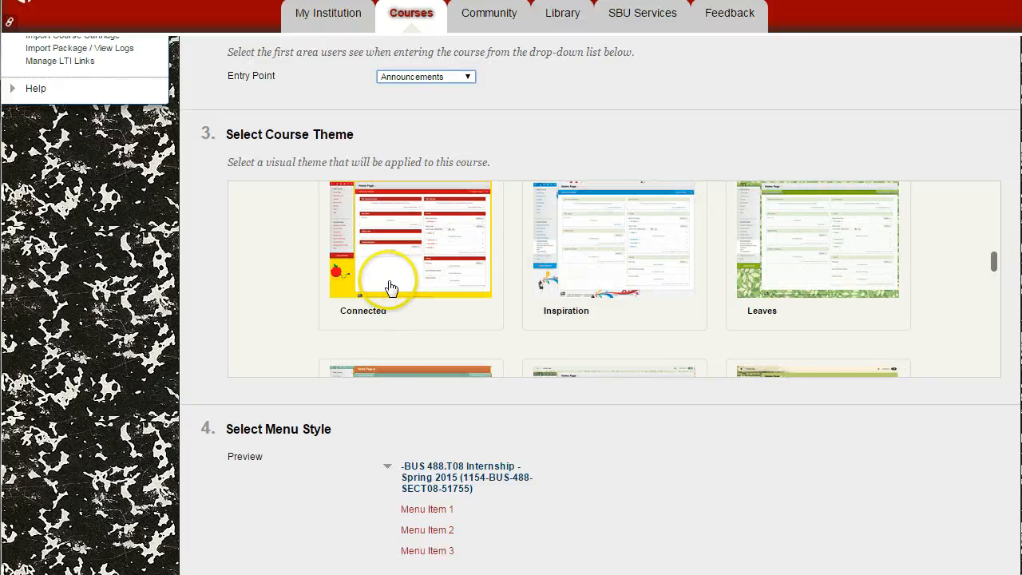
{"action": "scroll", "coordinate": [399, 295], "scroll_direction": "down", "scroll_amount": 1}
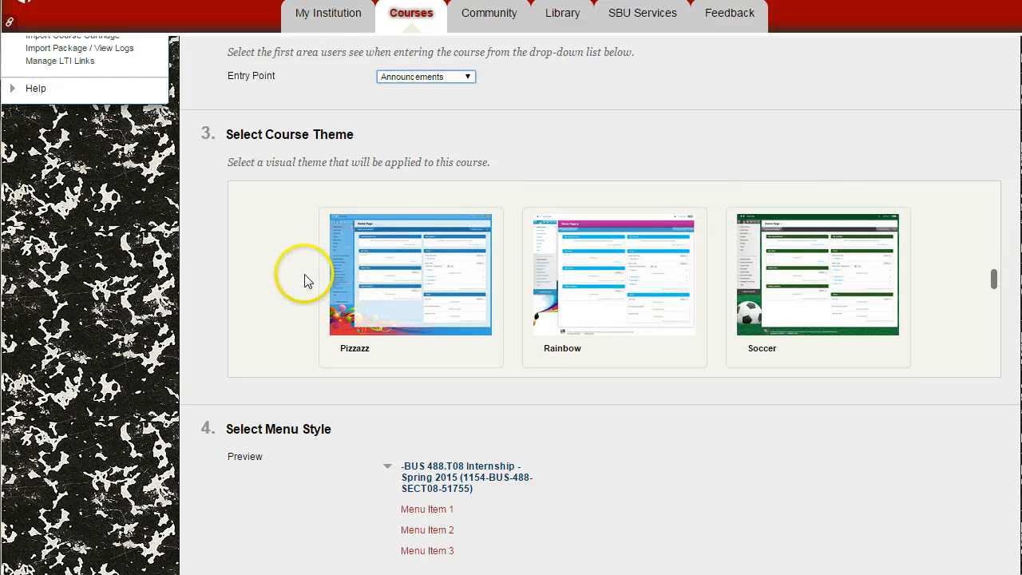
{"action": "left_click", "coordinate": [334, 325]}
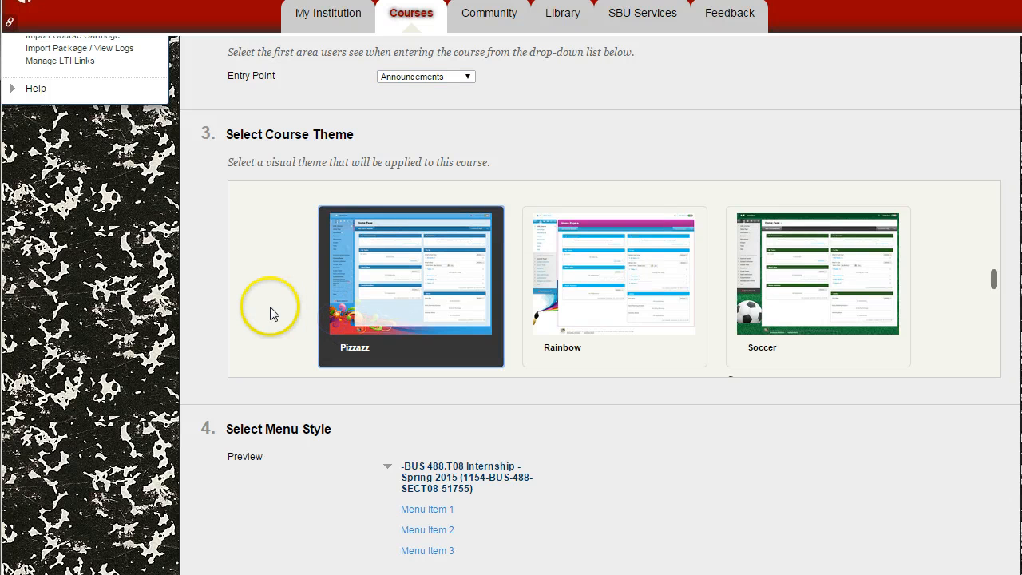
Browse the remaining course themes as far as the Structure group and look over the menu style section.
{"action": "scroll", "coordinate": [269, 308], "scroll_direction": "down", "scroll_amount": 1}
{"action": "scroll", "coordinate": [270, 314], "scroll_direction": "up", "scroll_amount": 1}
{"action": "scroll", "coordinate": [270, 314], "scroll_direction": "down", "scroll_amount": 2}
{"action": "scroll", "coordinate": [924, 324], "scroll_direction": "down", "scroll_amount": 2}
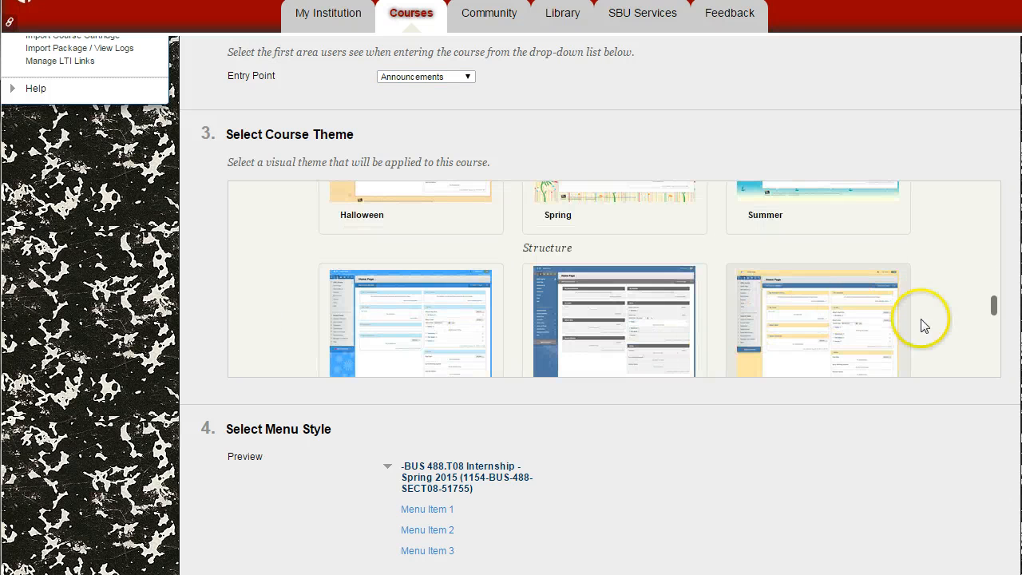
{"action": "scroll", "coordinate": [925, 325], "scroll_direction": "down", "scroll_amount": 1}
{"action": "left_click_drag", "start_coordinate": [1020, 348], "coordinate": [994, 386]}
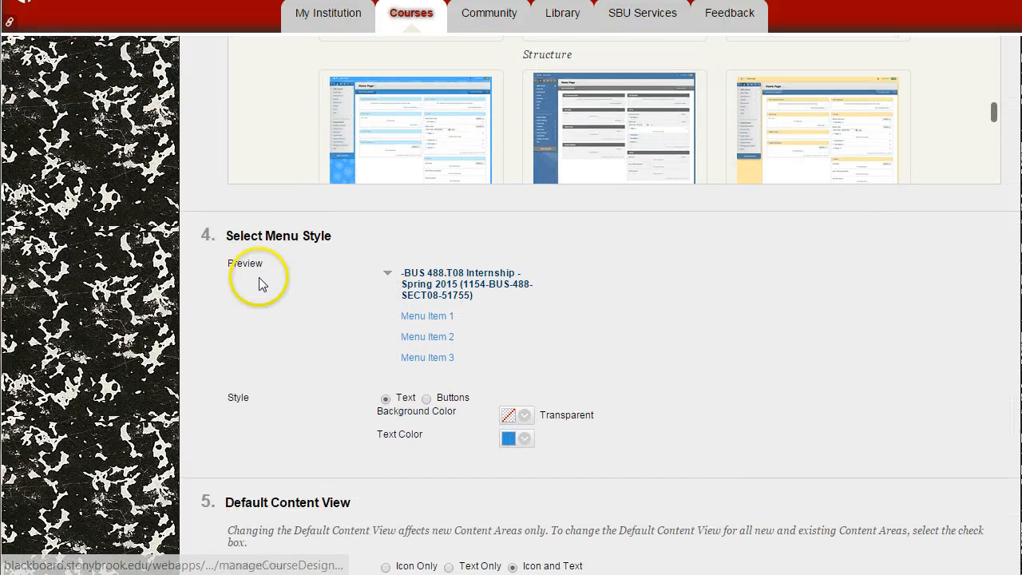
{"action": "left_click_drag", "start_coordinate": [1020, 386], "coordinate": [1020, 112]}
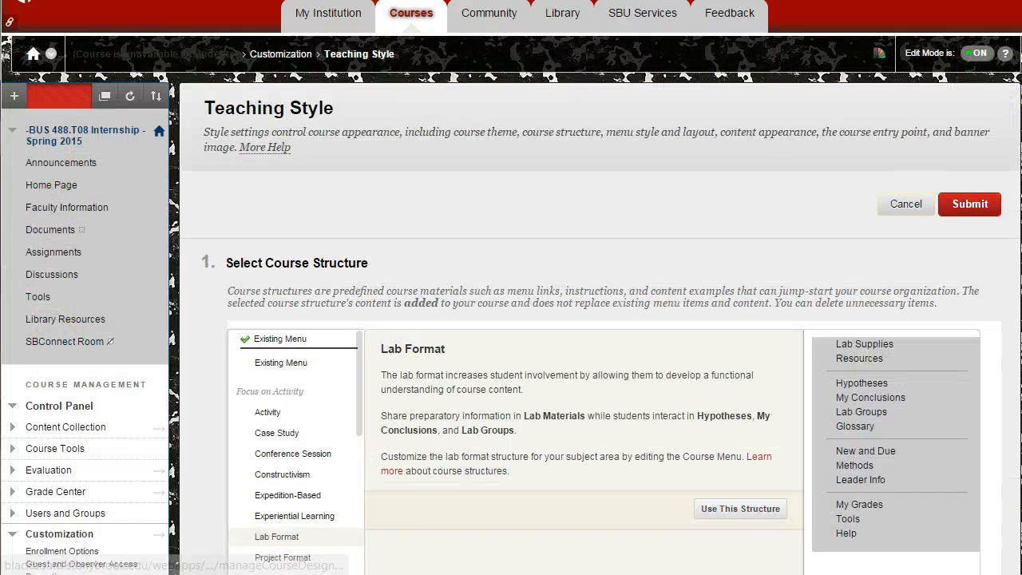
Switch the course menu style to Buttons and try the rectangular Red 04 and Orange 04 designs from the button library.
{"action": "scroll", "coordinate": [767, 381], "scroll_direction": "down", "scroll_amount": 12}
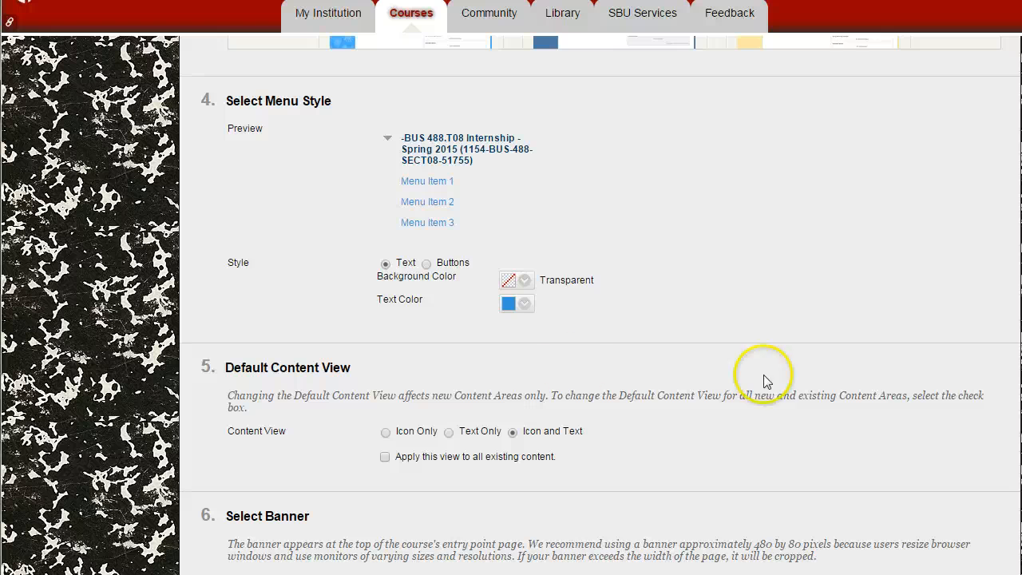
{"action": "left_click", "coordinate": [425, 263]}
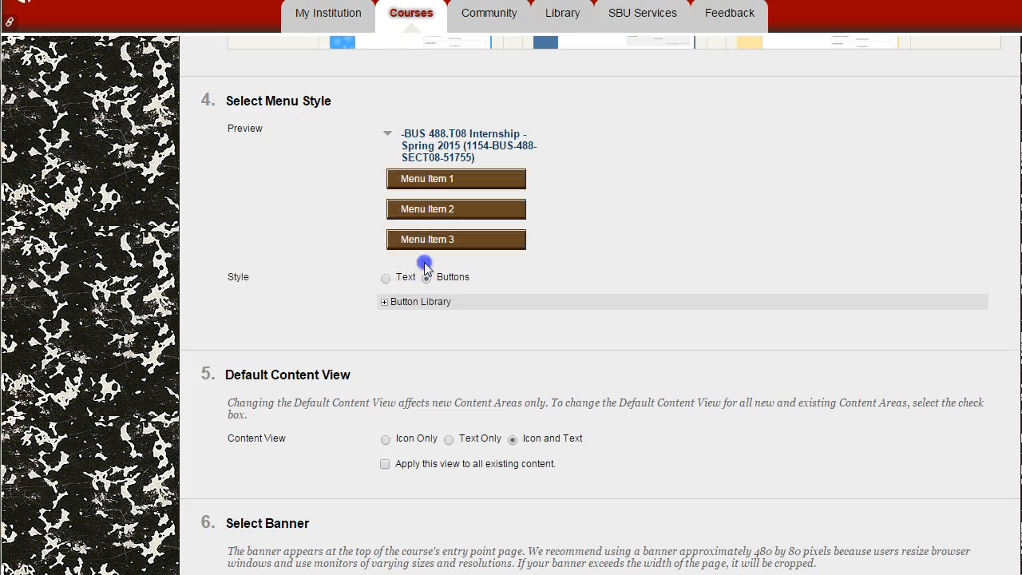
{"action": "left_click", "coordinate": [384, 302]}
{"action": "scroll", "coordinate": [559, 392], "scroll_direction": "down", "scroll_amount": 9}
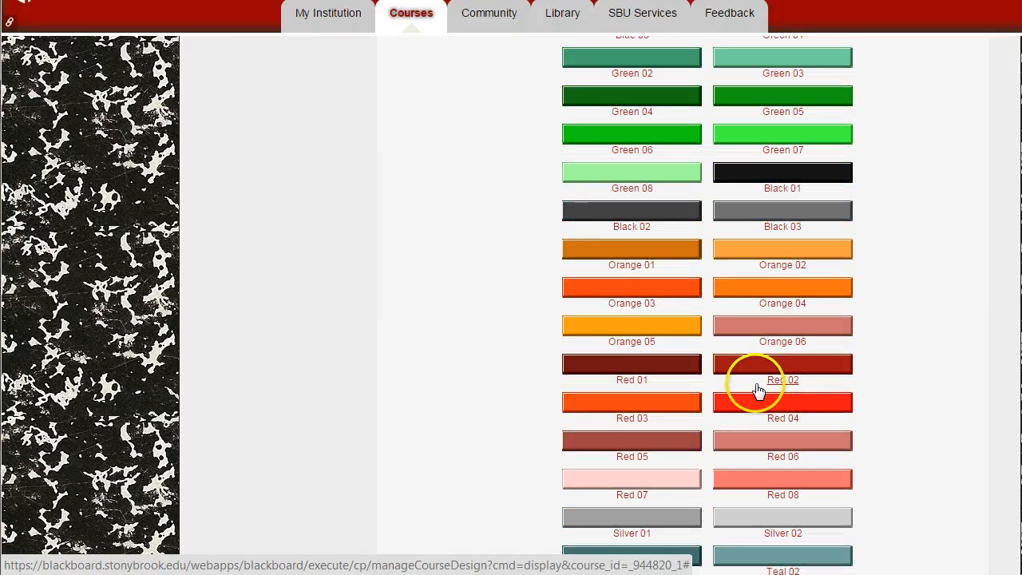
{"action": "left_click", "coordinate": [758, 399]}
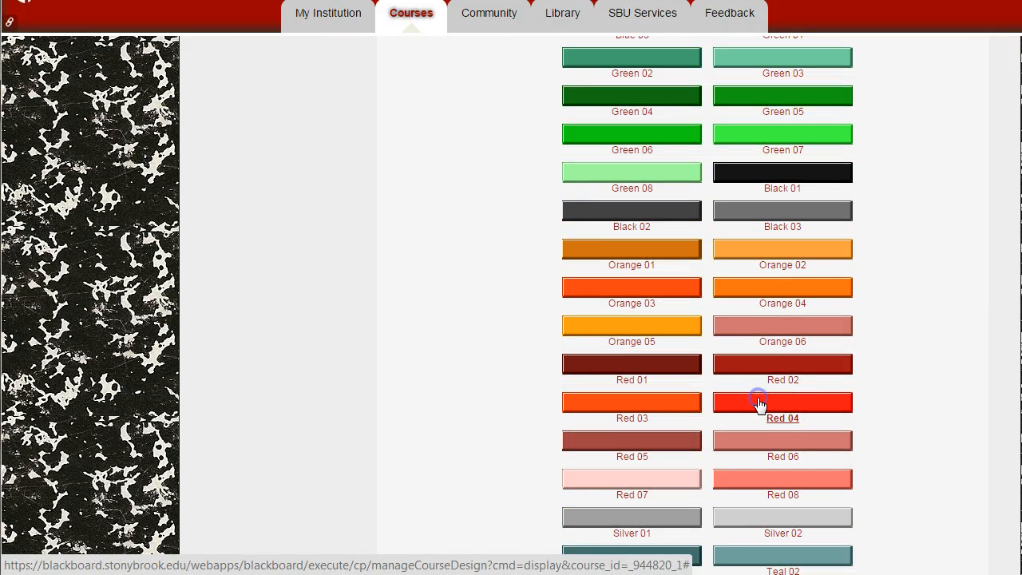
{"action": "left_click", "coordinate": [748, 292]}
{"action": "scroll", "coordinate": [495, 295], "scroll_direction": "up", "scroll_amount": 3}
{"action": "scroll", "coordinate": [481, 299], "scroll_direction": "up", "scroll_amount": 3}
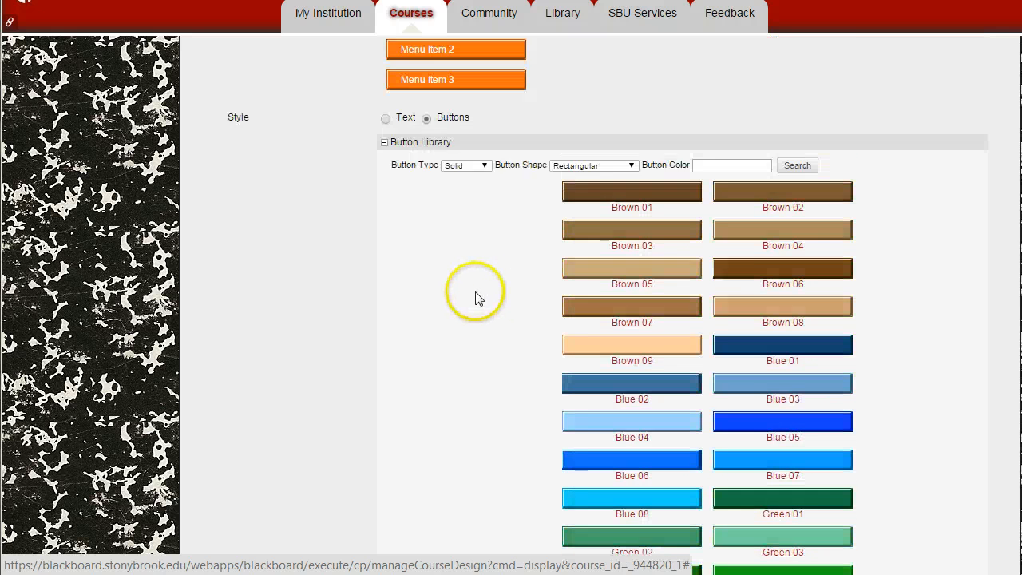
Set the menu button shape to Rounded Ends and choose the Orange 05 button.
{"action": "scroll", "coordinate": [479, 297], "scroll_direction": "down", "scroll_amount": 17}
{"action": "scroll", "coordinate": [479, 292], "scroll_direction": "up", "scroll_amount": 15}
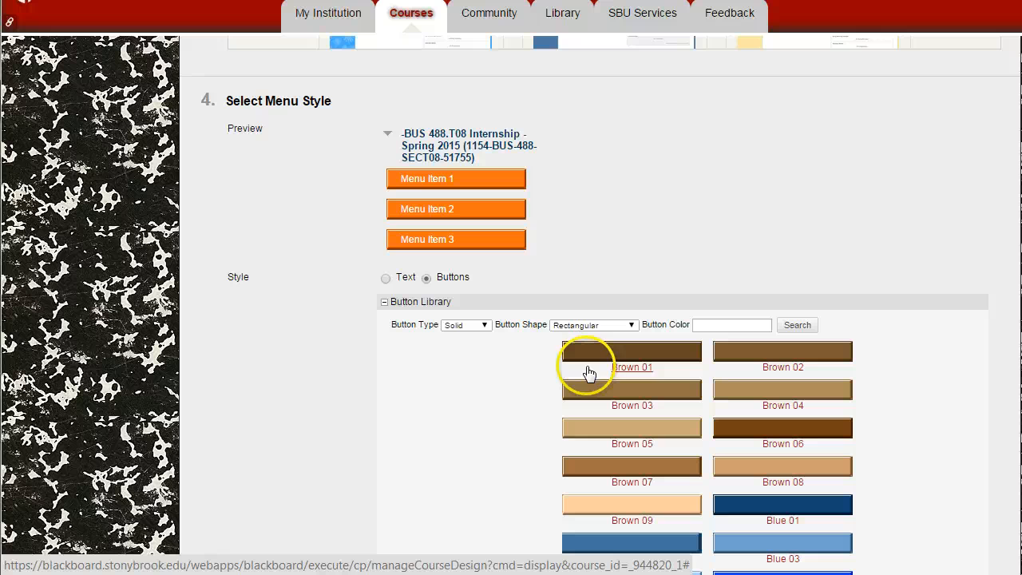
{"action": "left_click", "coordinate": [604, 326]}
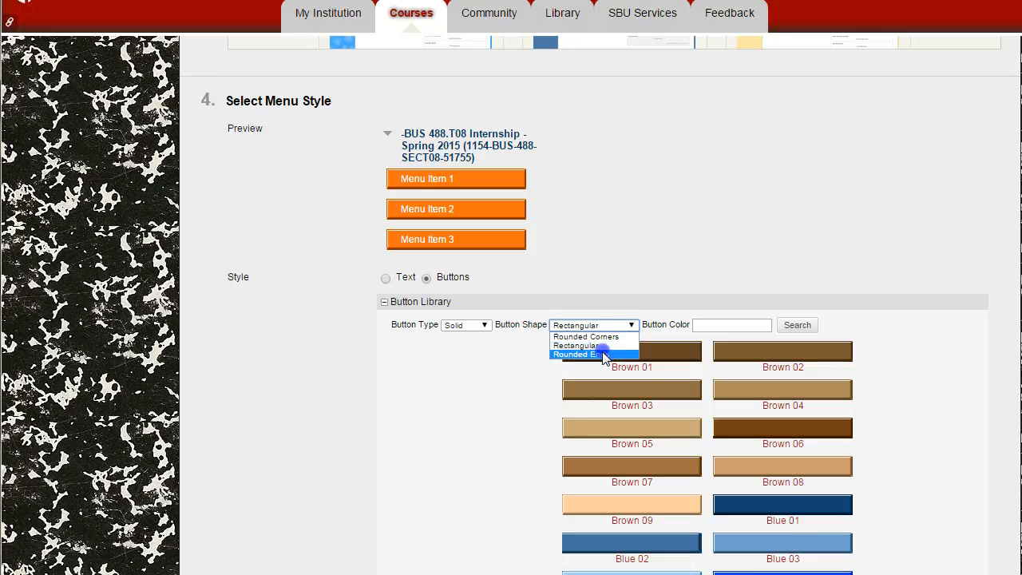
{"action": "left_click", "coordinate": [605, 354]}
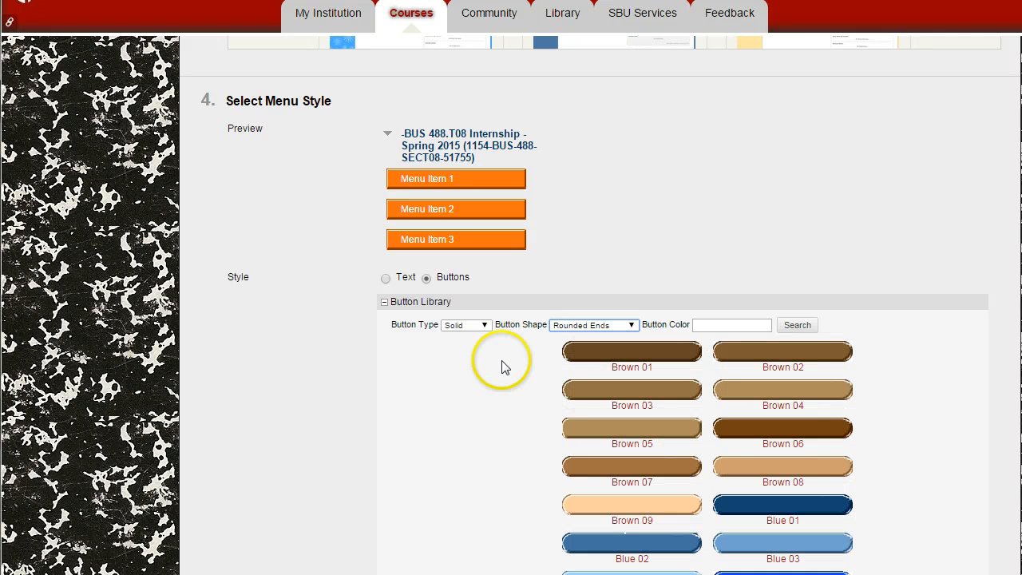
{"action": "scroll", "coordinate": [470, 364], "scroll_direction": "down", "scroll_amount": 8}
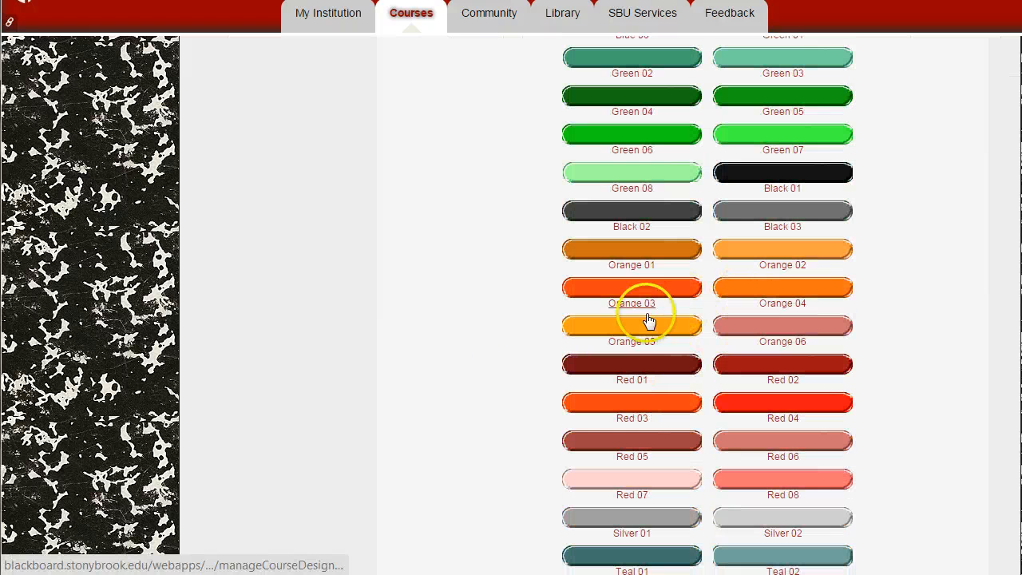
{"action": "scroll", "coordinate": [453, 344], "scroll_direction": "up", "scroll_amount": 5}
{"action": "scroll", "coordinate": [452, 344], "scroll_direction": "up", "scroll_amount": 3}
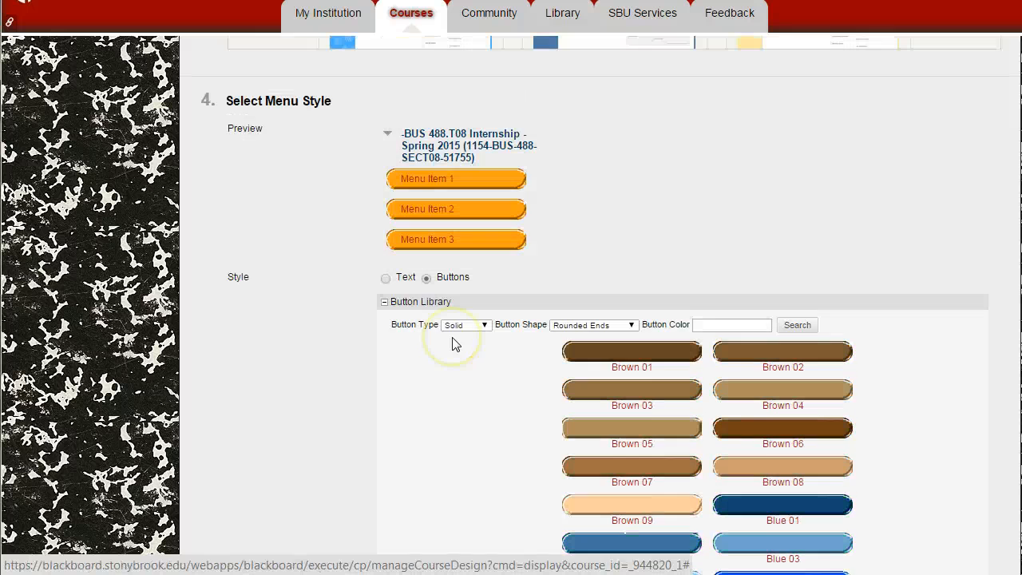
Submit the Teaching Style changes and dismiss the notice about the applied theme.
{"action": "scroll", "coordinate": [453, 344], "scroll_direction": "down", "scroll_amount": 18}
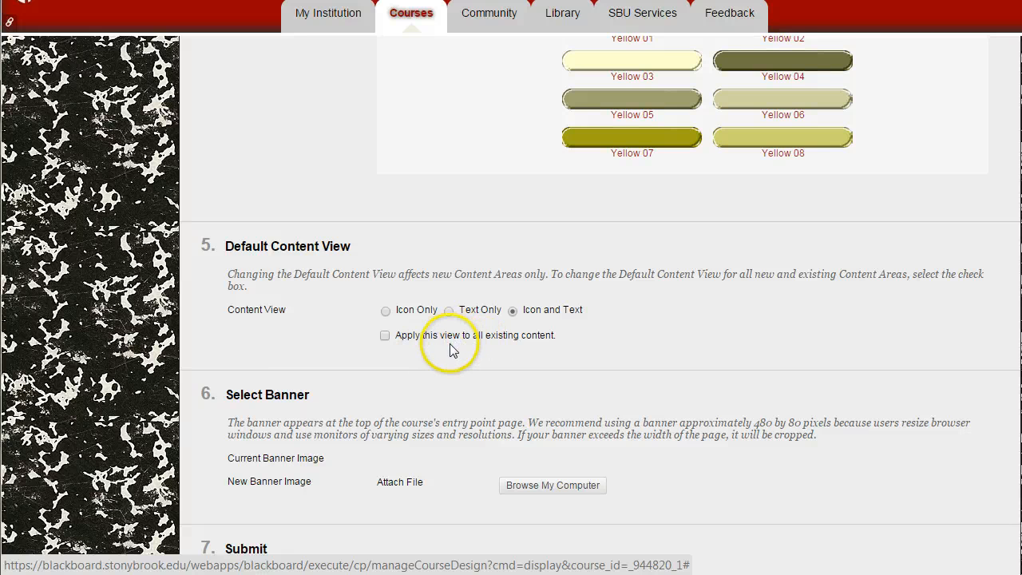
{"action": "scroll", "coordinate": [450, 349], "scroll_direction": "down", "scroll_amount": 2}
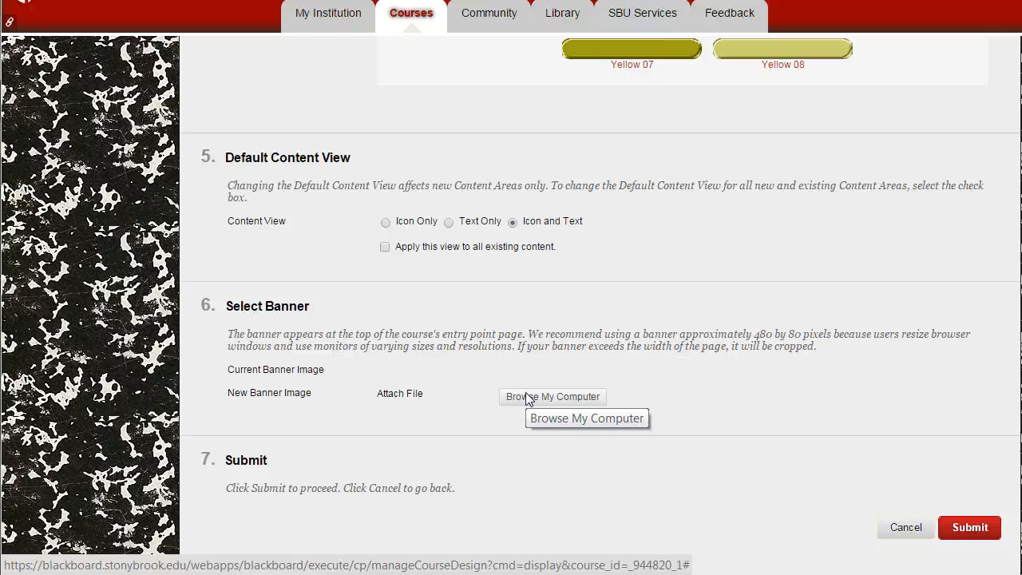
{"action": "left_click", "coordinate": [445, 327]}
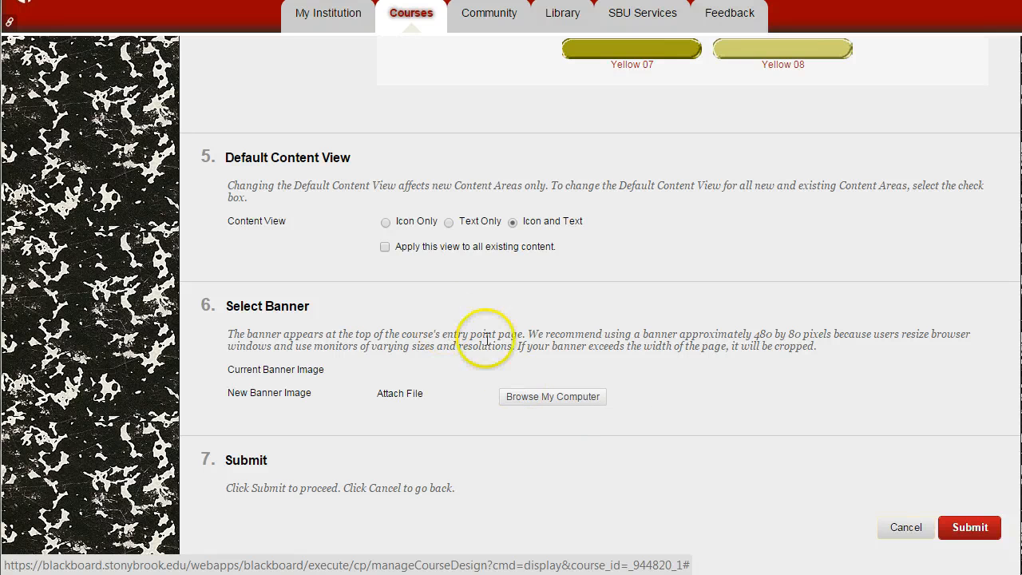
{"action": "left_click", "coordinate": [970, 527]}
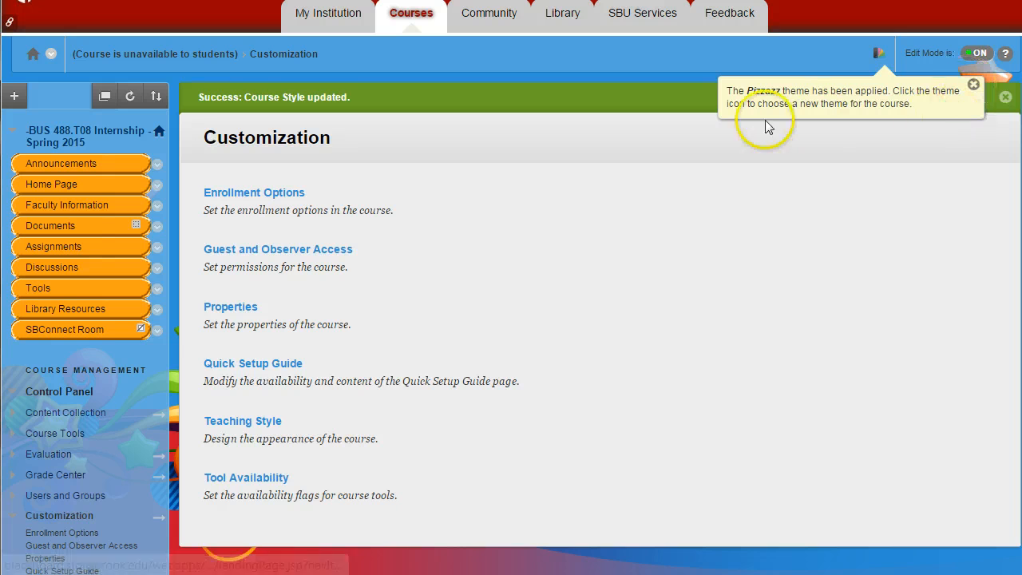
{"action": "left_click", "coordinate": [974, 86]}
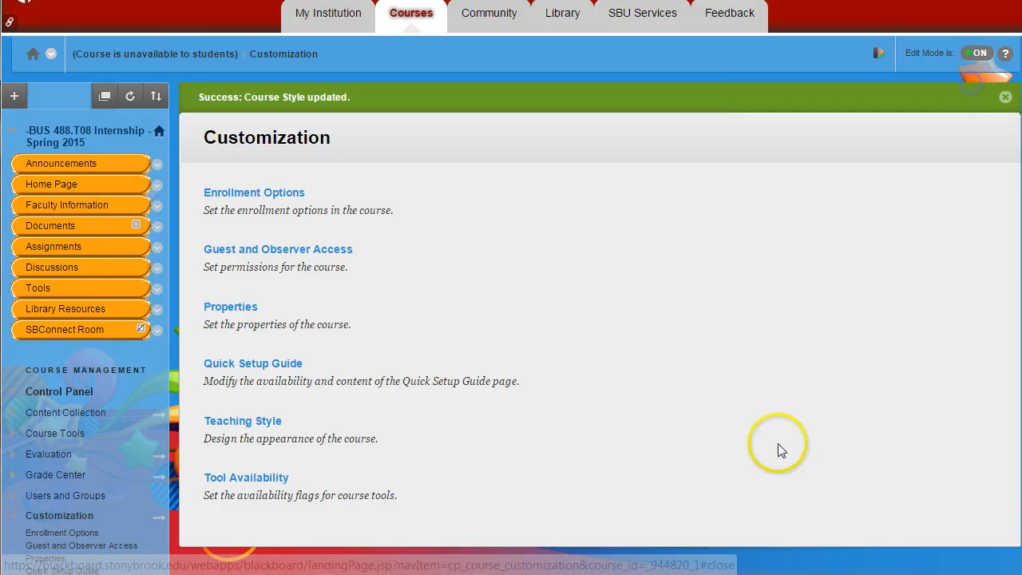
Examine the restyled Customization page, its background, the course menu buttons and the course management links.
{"action": "scroll", "coordinate": [641, 361], "scroll_direction": "down", "scroll_amount": 5}
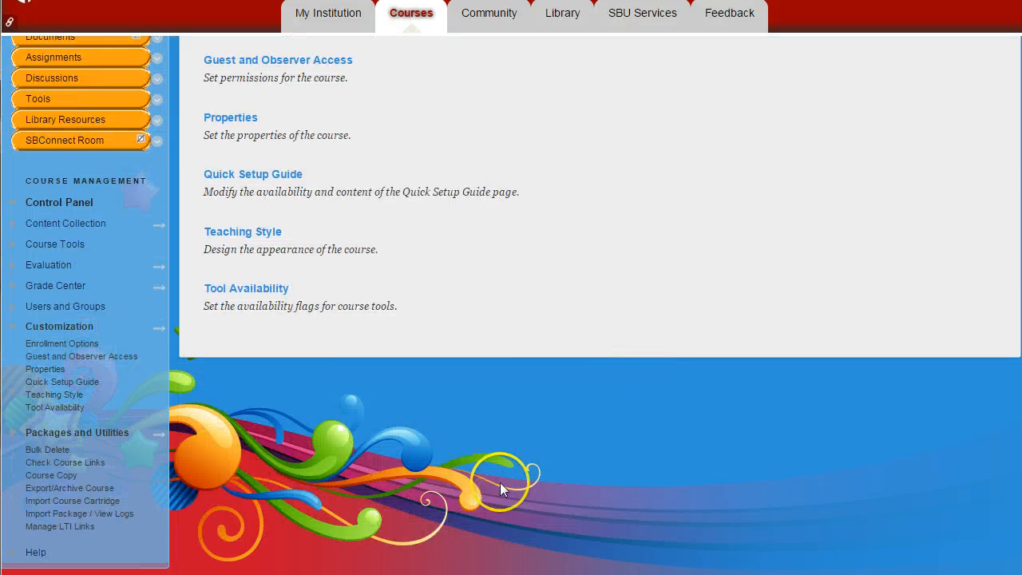
{"action": "scroll", "coordinate": [390, 437], "scroll_direction": "up", "scroll_amount": 5}
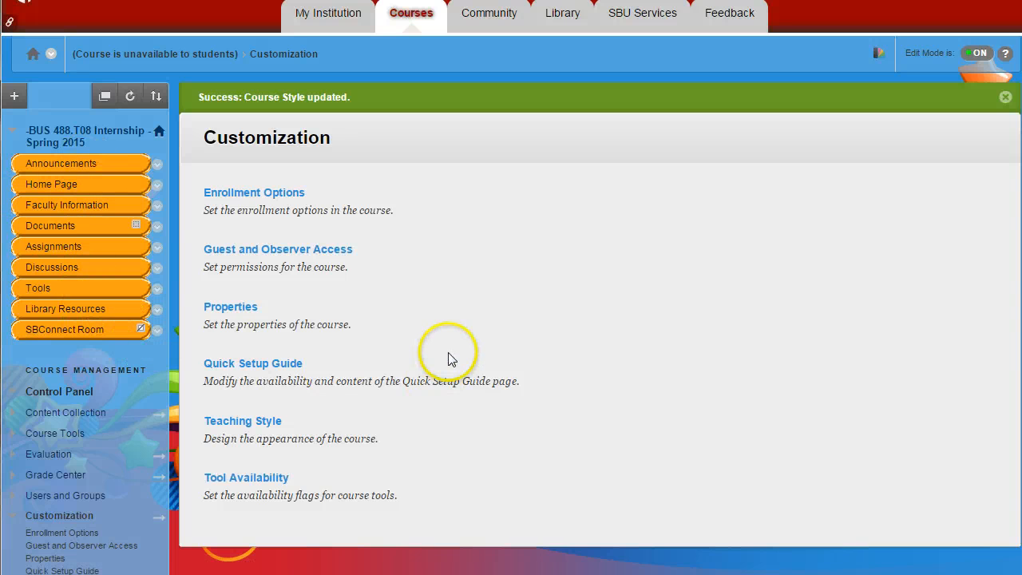
{"action": "scroll", "coordinate": [447, 353], "scroll_direction": "down", "scroll_amount": 2}
{"action": "scroll", "coordinate": [423, 340], "scroll_direction": "up", "scroll_amount": 2}
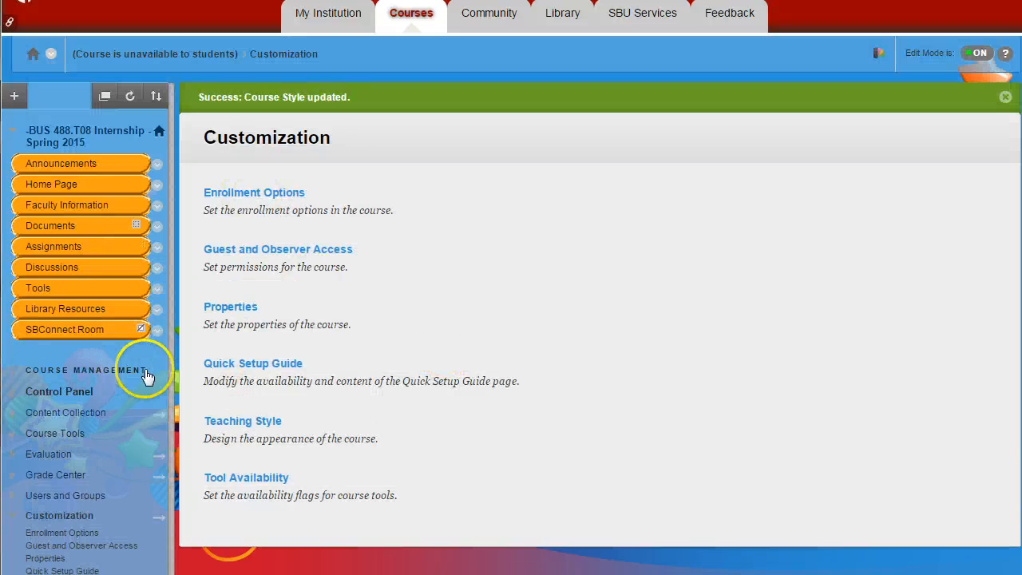
{"action": "scroll", "coordinate": [365, 289], "scroll_direction": "down", "scroll_amount": 2}
{"action": "scroll", "coordinate": [444, 253], "scroll_direction": "up", "scroll_amount": 2}
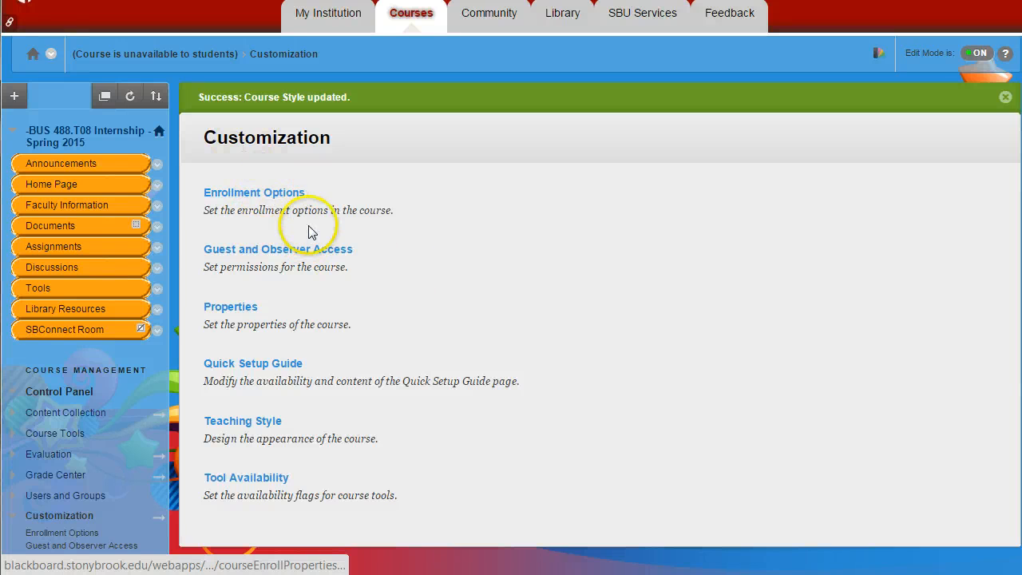
{"action": "scroll", "coordinate": [308, 234], "scroll_direction": "down", "scroll_amount": 1}
{"action": "scroll", "coordinate": [300, 228], "scroll_direction": "up", "scroll_amount": 1}
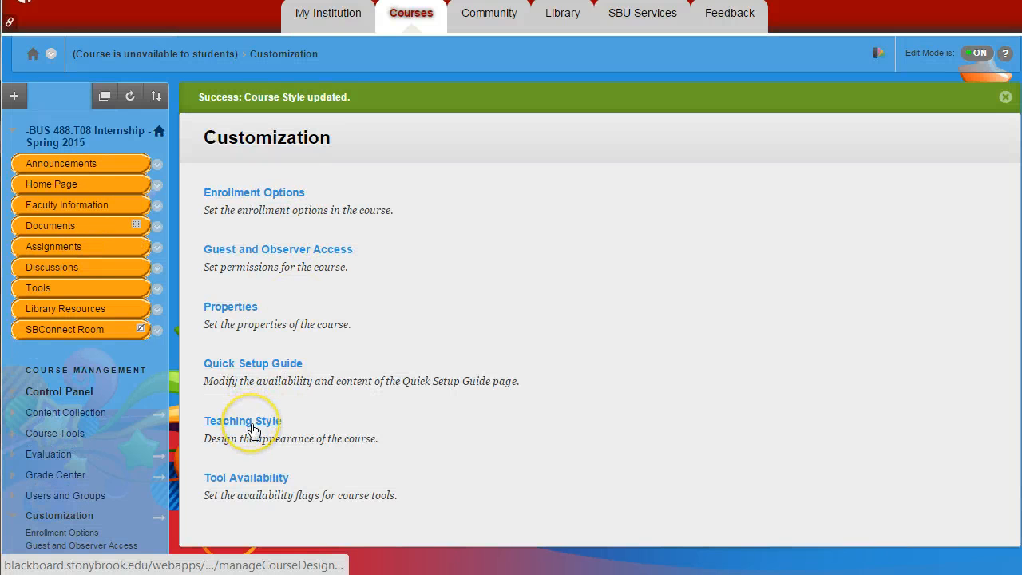
Open the Tool Availability settings and review which tools are available, visible to guests and observers, and usable in content areas.
{"action": "left_click", "coordinate": [240, 482]}
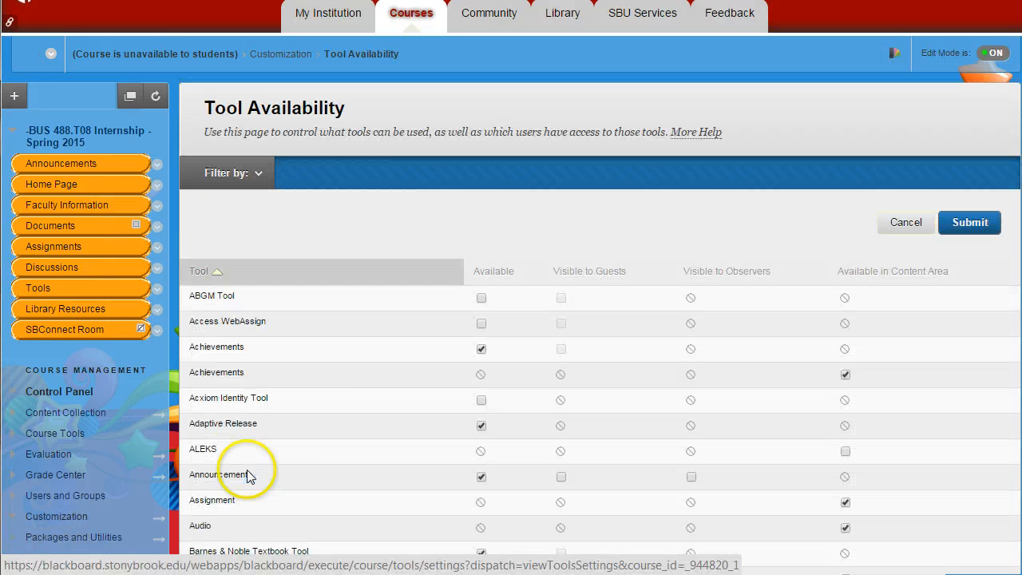
{"action": "scroll", "coordinate": [368, 411], "scroll_direction": "down", "scroll_amount": 1}
{"action": "scroll", "coordinate": [367, 415], "scroll_direction": "down", "scroll_amount": 1}
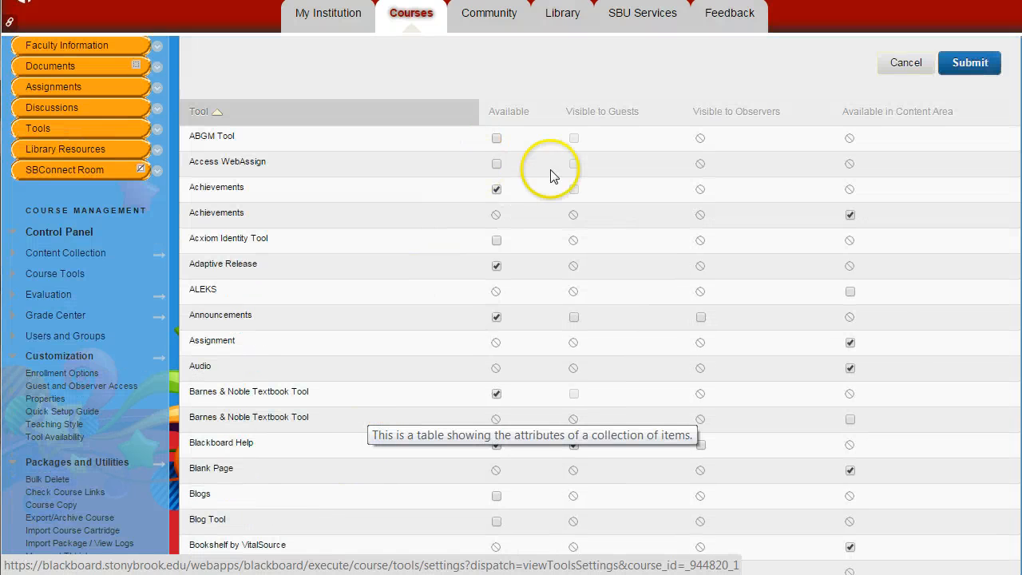
{"action": "scroll", "coordinate": [511, 479], "scroll_direction": "down", "scroll_amount": 2}
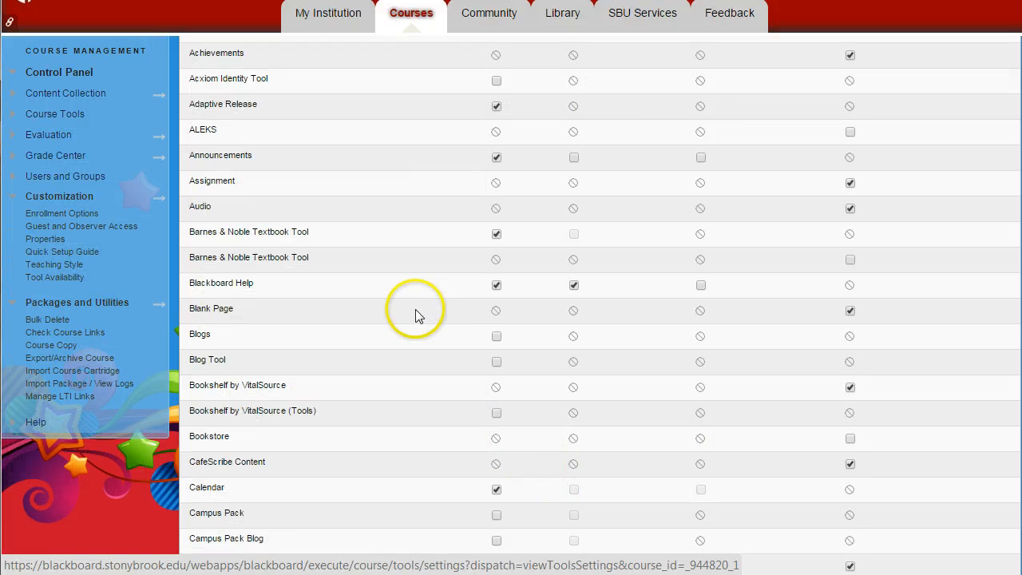
{"action": "scroll", "coordinate": [416, 316], "scroll_direction": "down", "scroll_amount": 2}
{"action": "scroll", "coordinate": [414, 312], "scroll_direction": "up", "scroll_amount": 1}
{"action": "scroll", "coordinate": [415, 312], "scroll_direction": "up", "scroll_amount": 2}
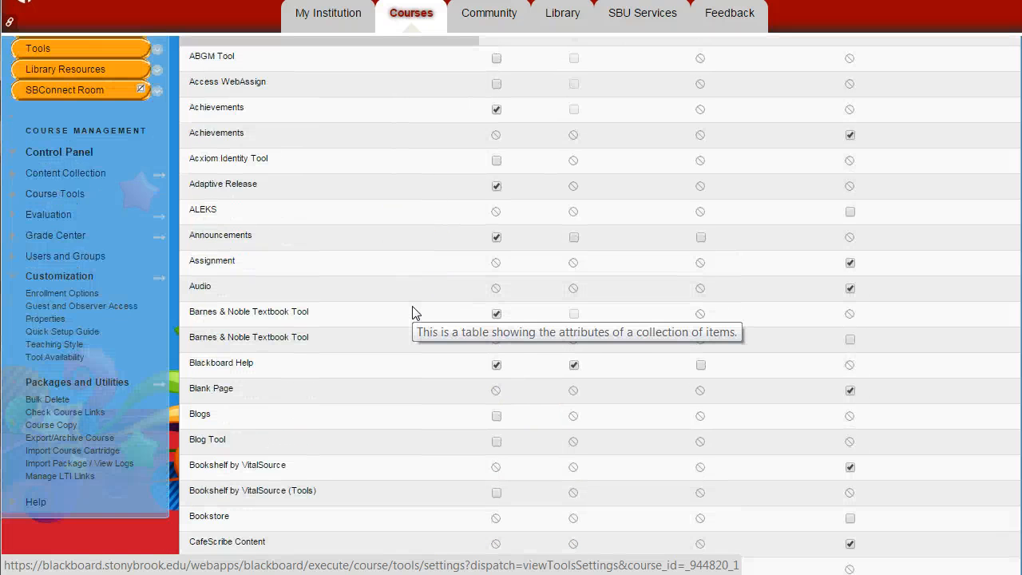
{"action": "scroll", "coordinate": [415, 312], "scroll_direction": "up", "scroll_amount": 1}
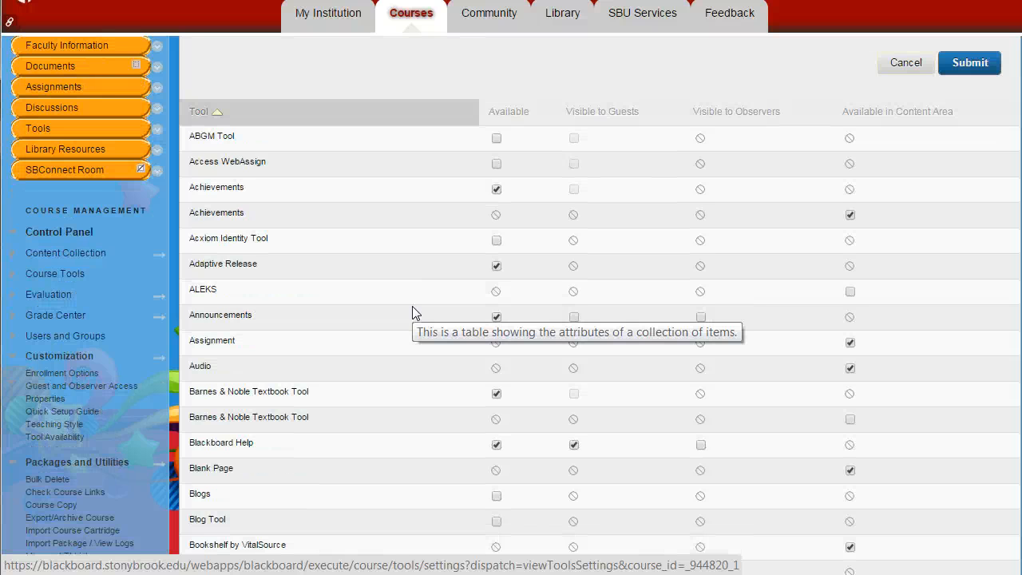
{"action": "left_click", "coordinate": [42, 130]}
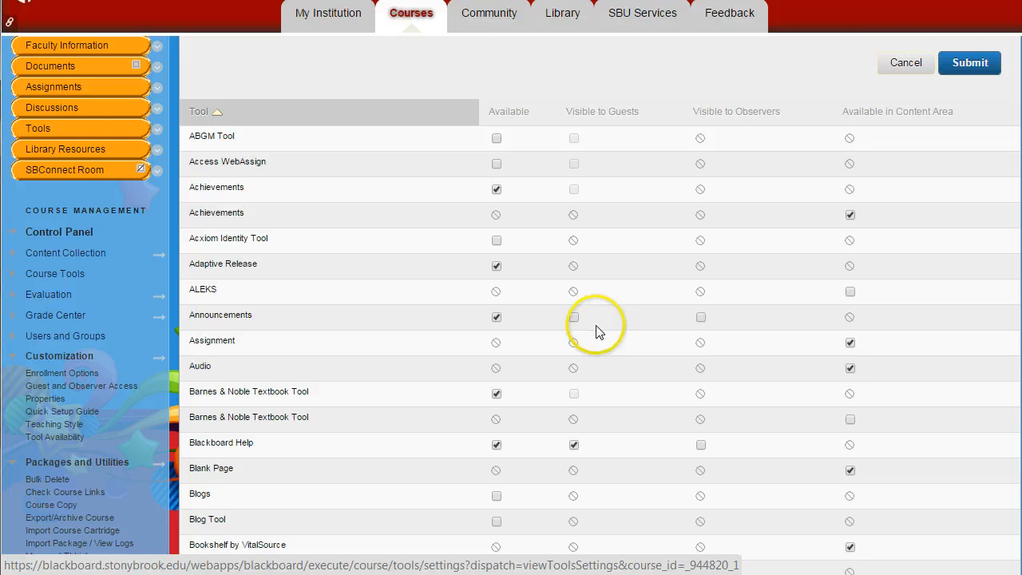
{"action": "scroll", "coordinate": [594, 329], "scroll_direction": "down", "scroll_amount": 3}
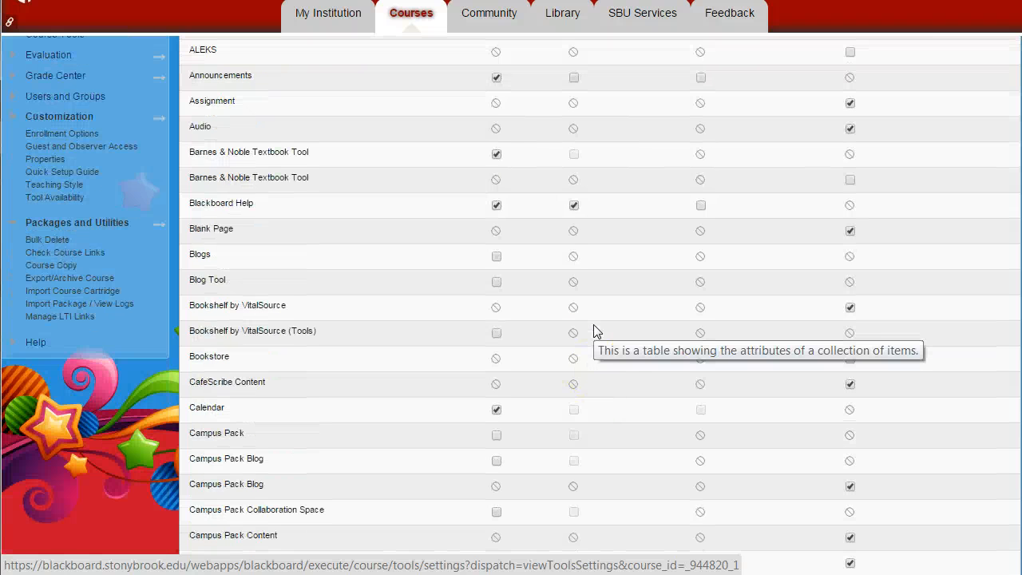
Review the remaining entries in the Tool Availability list and leave the page without submitting changes.
{"action": "scroll", "coordinate": [592, 328], "scroll_direction": "down", "scroll_amount": 2}
{"action": "scroll", "coordinate": [592, 327], "scroll_direction": "down", "scroll_amount": 1}
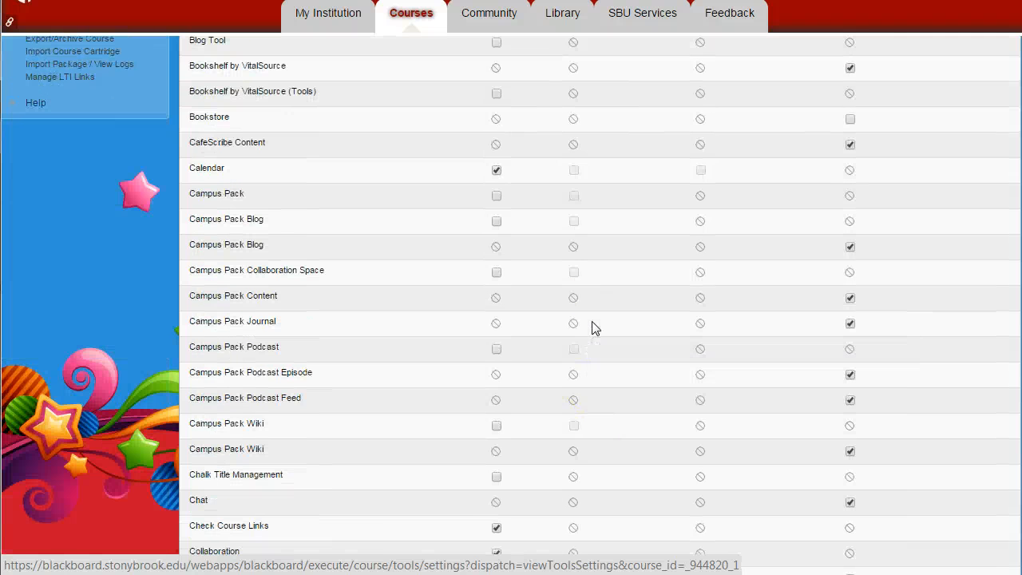
{"action": "scroll", "coordinate": [592, 327], "scroll_direction": "up", "scroll_amount": 3}
{"action": "scroll", "coordinate": [593, 329], "scroll_direction": "up", "scroll_amount": 5}
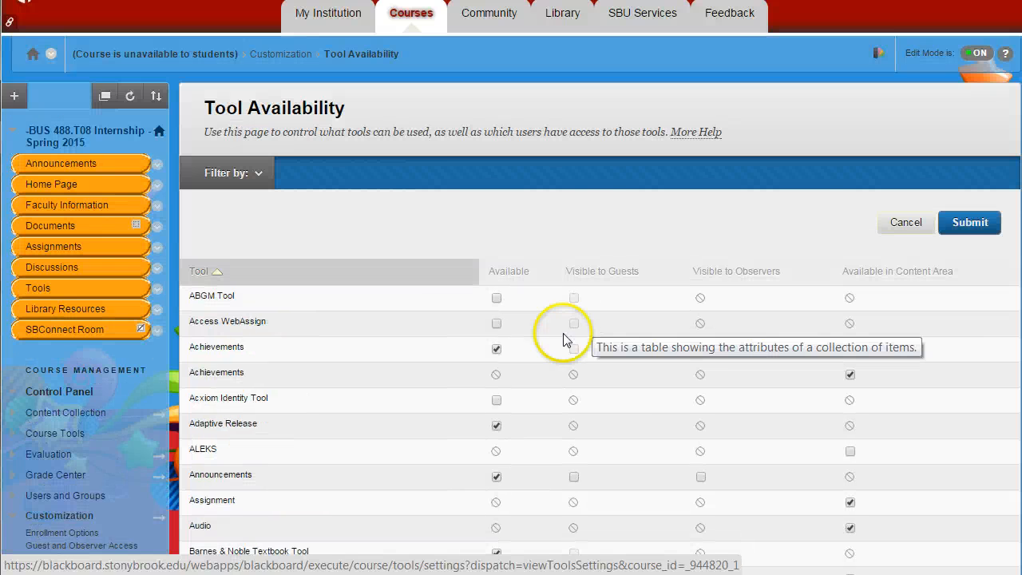
{"action": "left_click", "coordinate": [903, 224]}
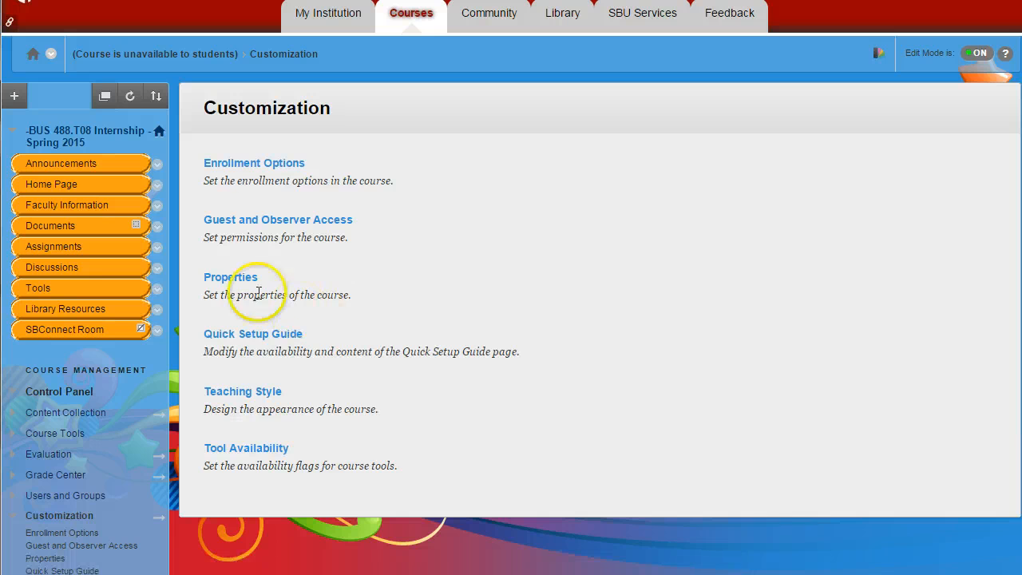
Review the guest and observer permissions in Guest and Observer Access, and leave the settings without submitting changes.
{"action": "left_click", "coordinate": [261, 224]}
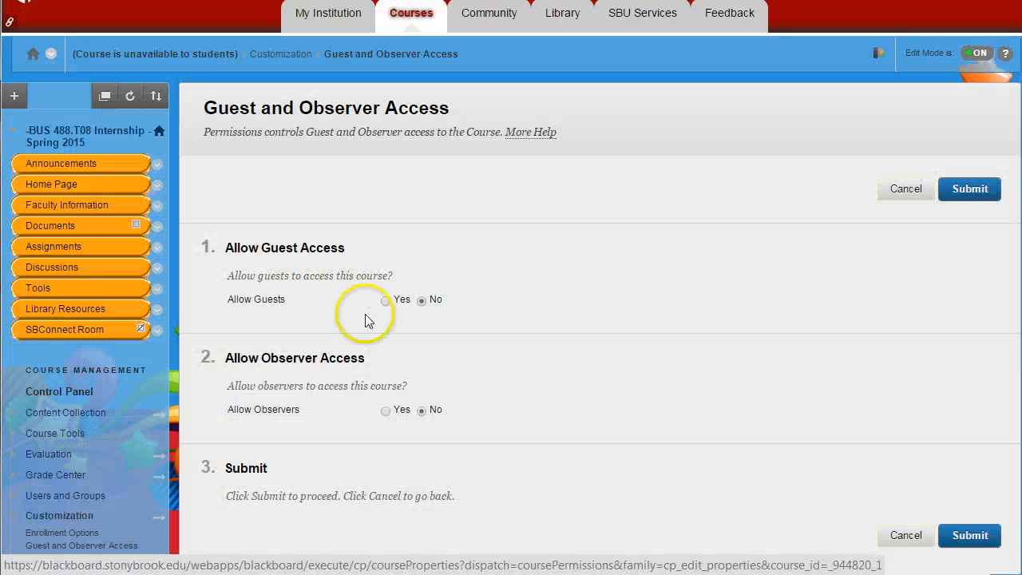
{"action": "scroll", "coordinate": [382, 322], "scroll_direction": "down", "scroll_amount": 1}
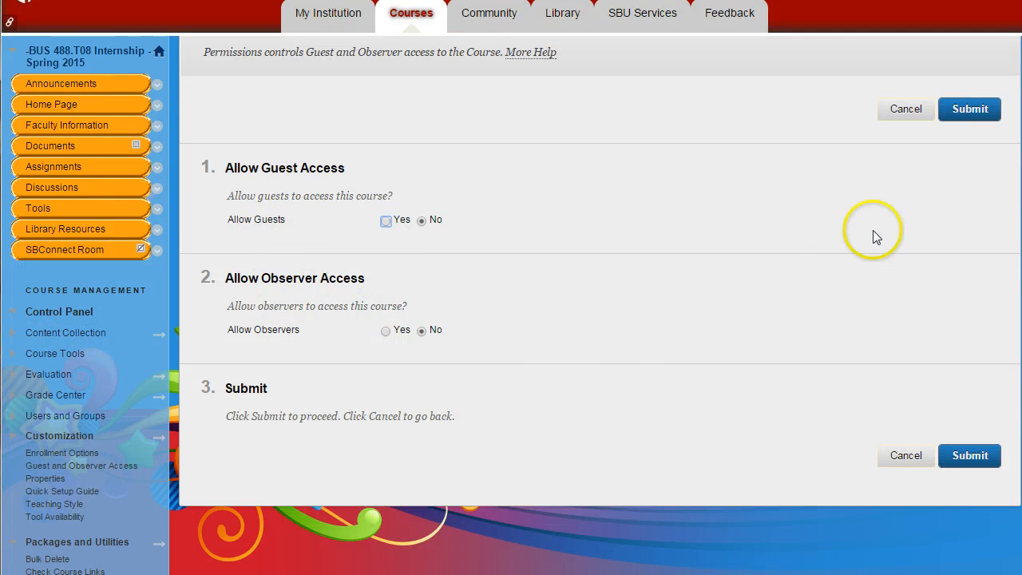
{"action": "left_click", "coordinate": [893, 109]}
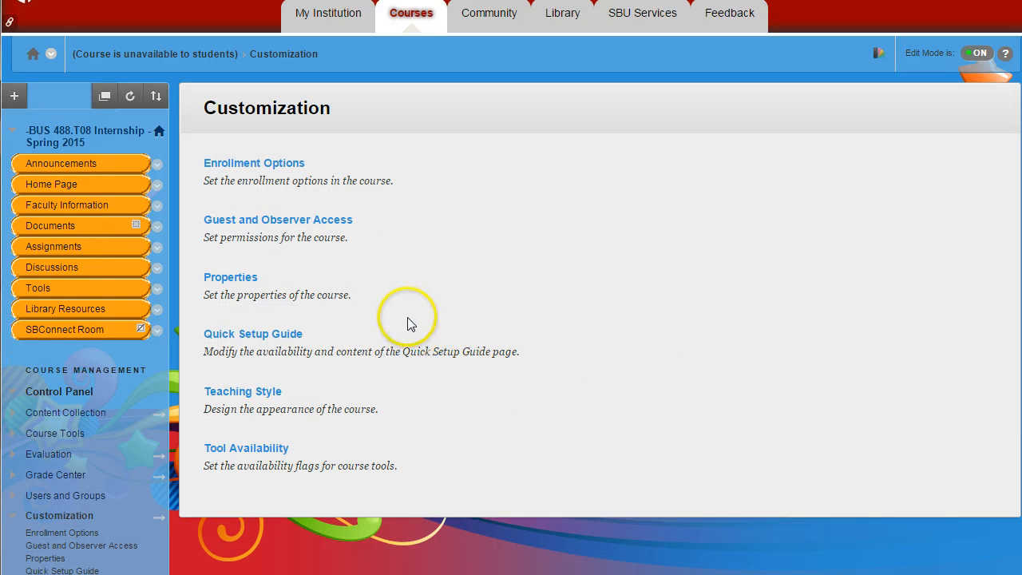
Review the course name, description and classification in Properties, and return to the Customization page without submitting changes.
{"action": "left_click", "coordinate": [213, 281]}
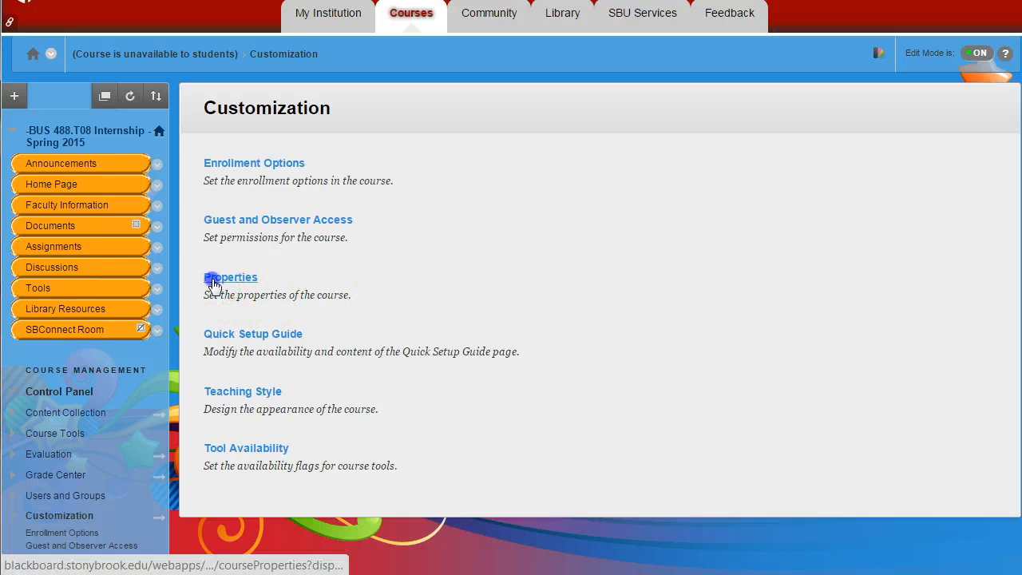
{"action": "scroll", "coordinate": [506, 402], "scroll_direction": "down", "scroll_amount": 1}
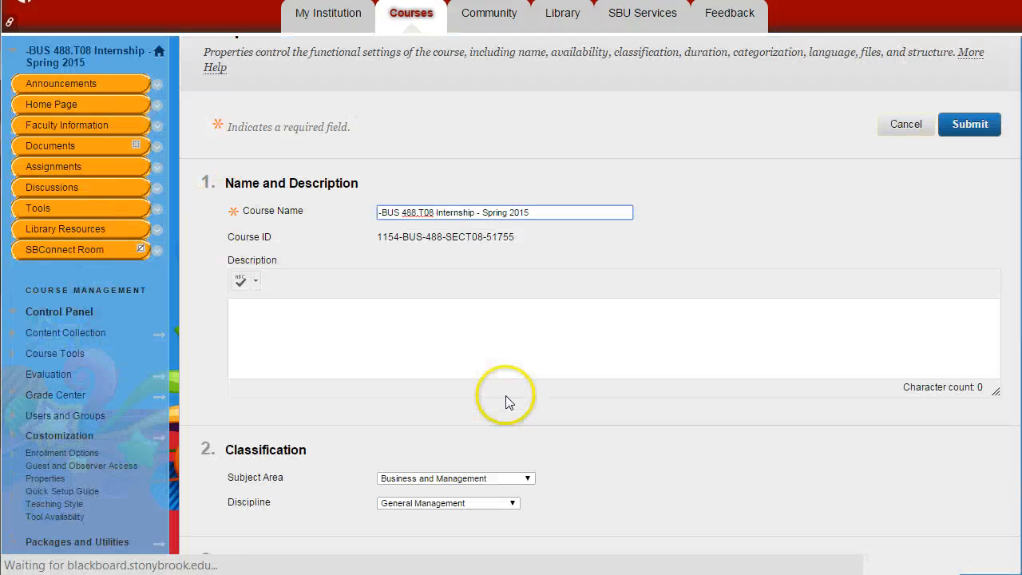
{"action": "scroll", "coordinate": [506, 402], "scroll_direction": "up", "scroll_amount": 1}
{"action": "left_click", "coordinate": [885, 205]}
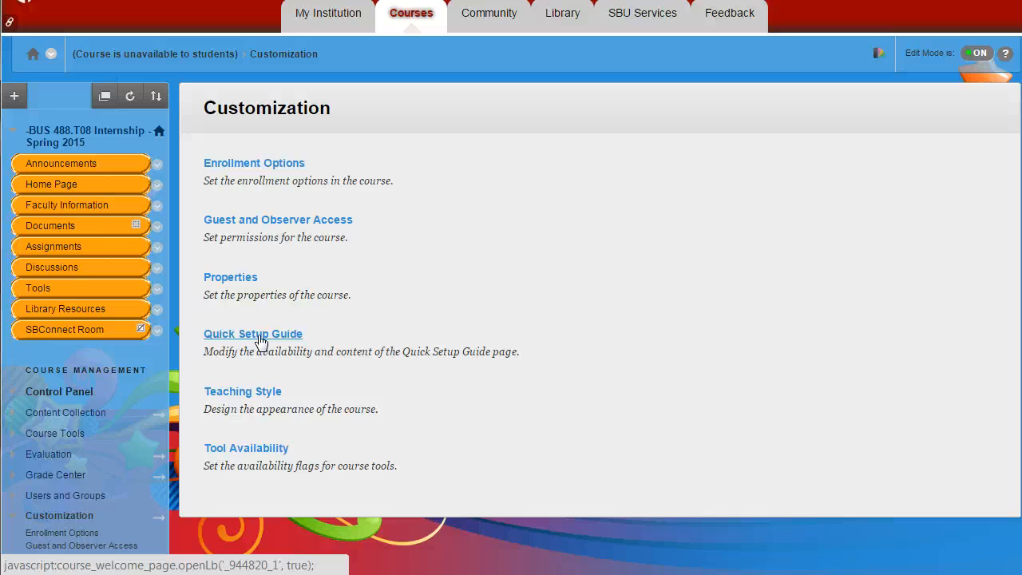
{"action": "left_click", "coordinate": [252, 397]}
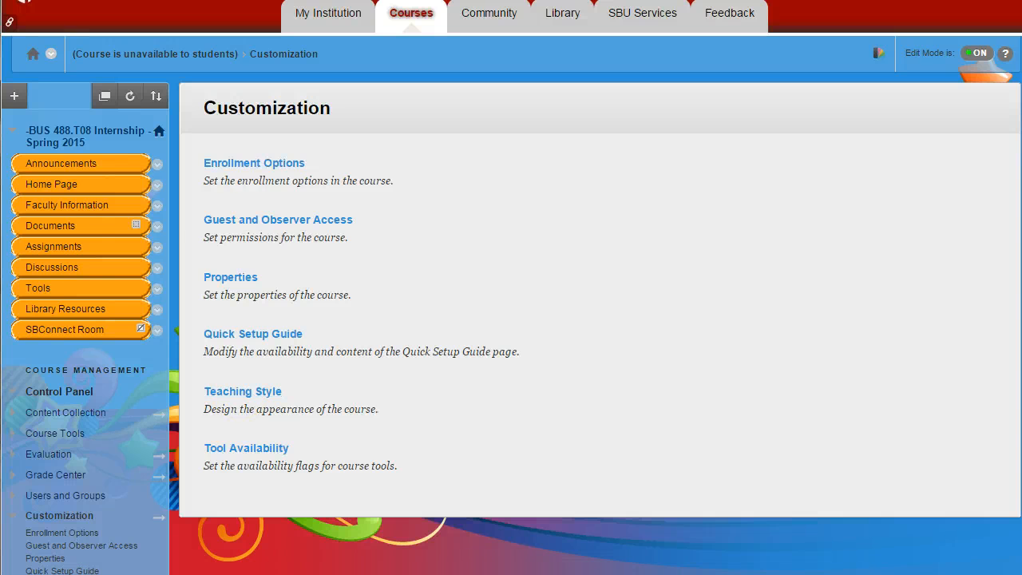
Open the course's Tools page and look through the listed tools and their Hide Link options.
{"action": "left_click", "coordinate": [55, 287]}
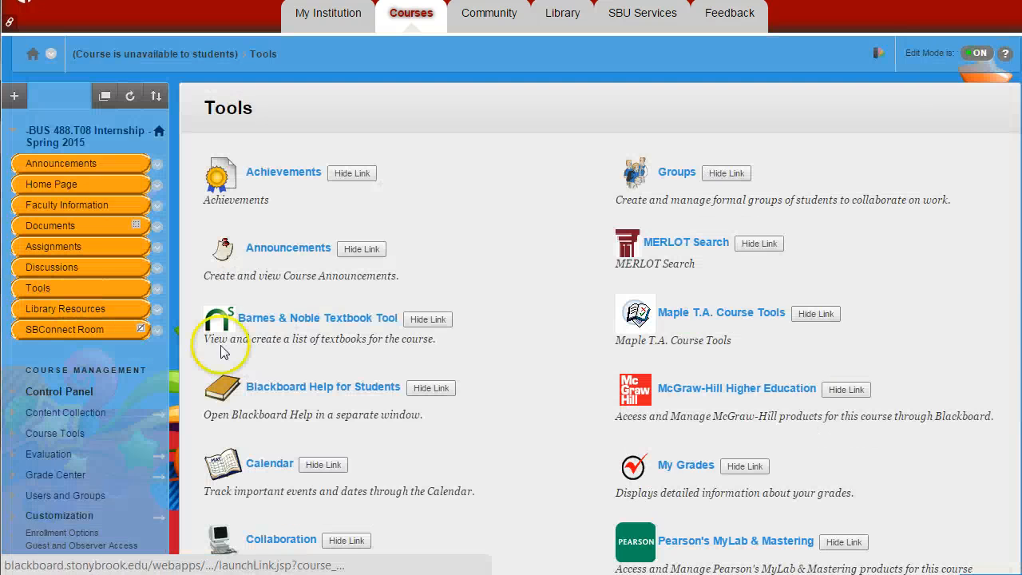
{"action": "scroll", "coordinate": [500, 286], "scroll_direction": "down", "scroll_amount": 5}
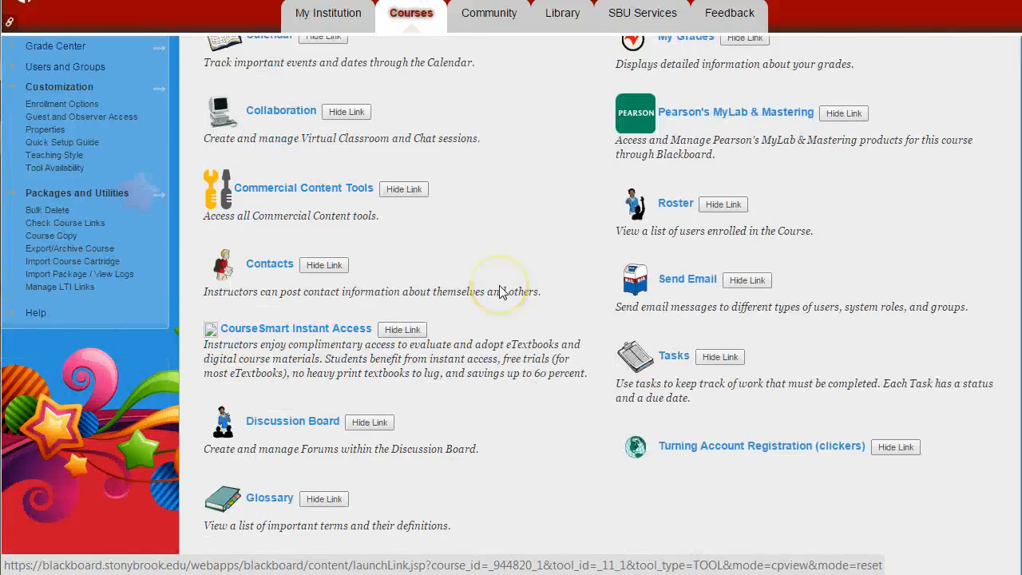
{"action": "scroll", "coordinate": [500, 291], "scroll_direction": "up", "scroll_amount": 3}
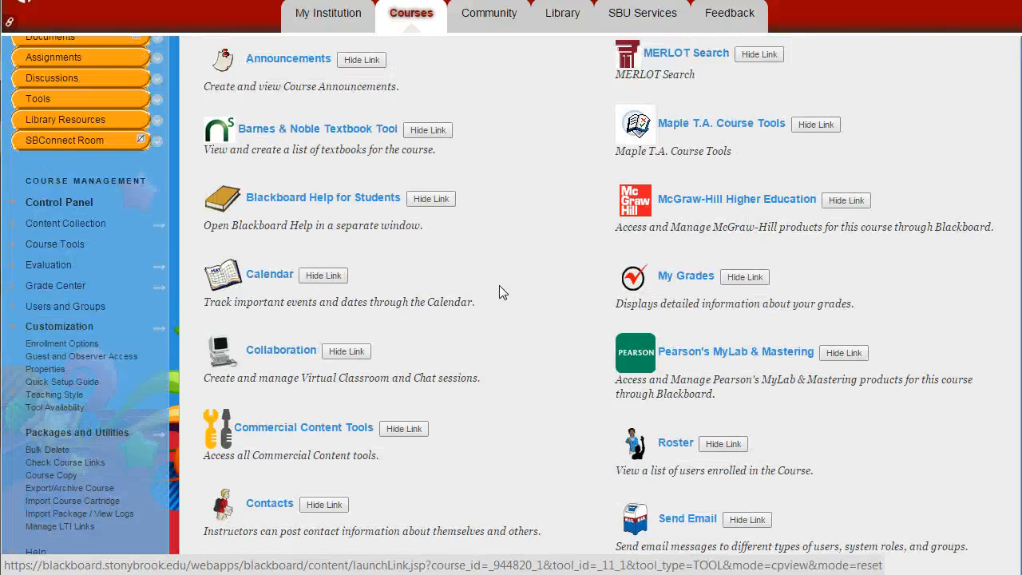
{"action": "scroll", "coordinate": [499, 285], "scroll_direction": "up", "scroll_amount": 3}
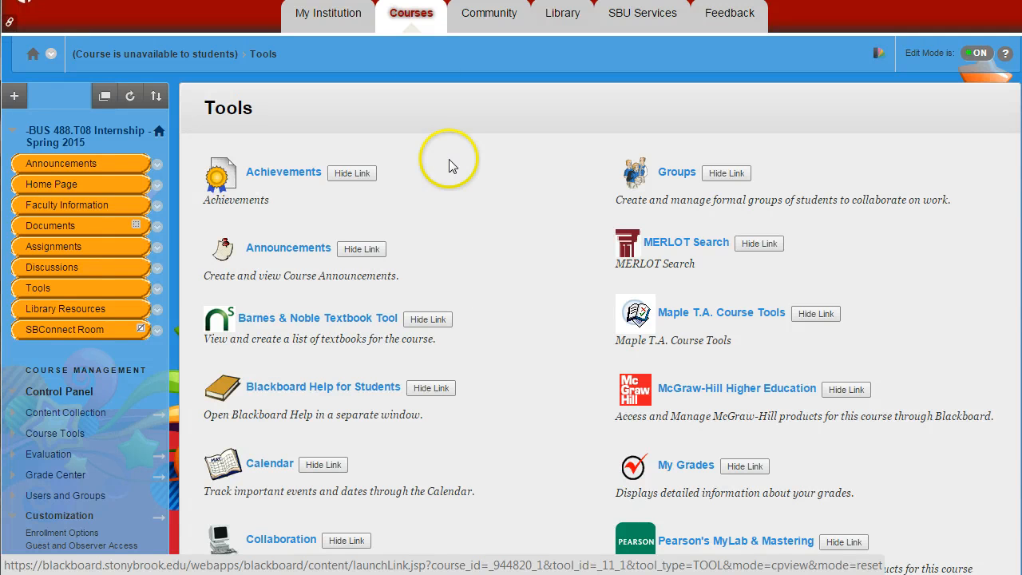
View the announcements of the Winter 2015 MBA 512.30-32 Business Planning and Strategic Management course and return to the course list.
{"action": "left_click", "coordinate": [411, 11]}
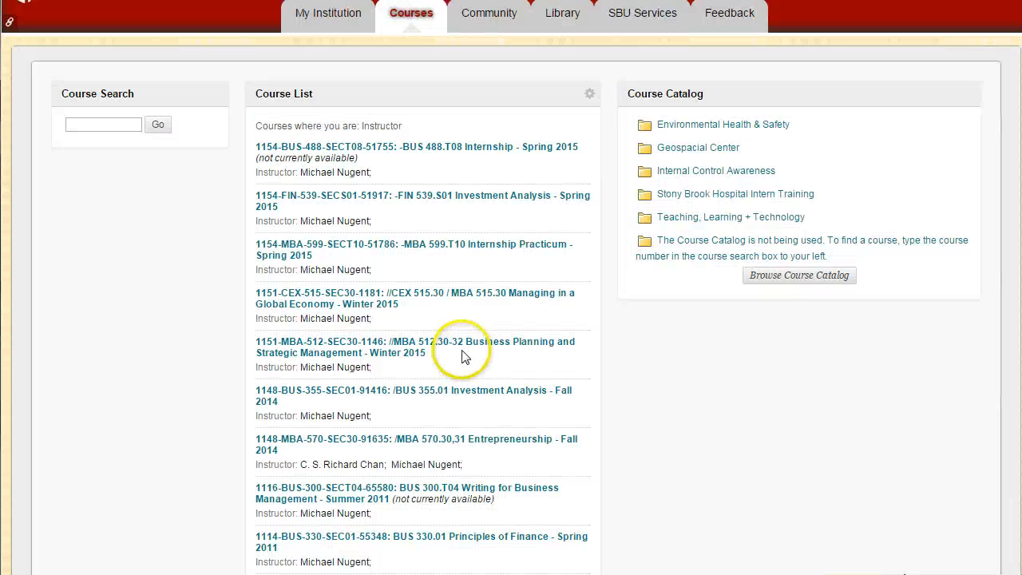
{"action": "left_click", "coordinate": [328, 343]}
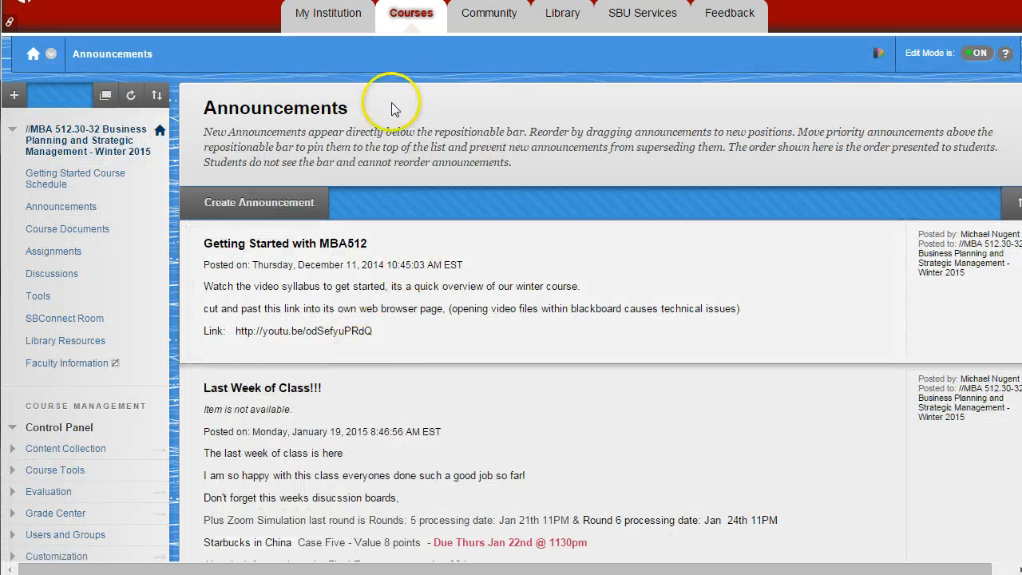
{"action": "left_click", "coordinate": [411, 15]}
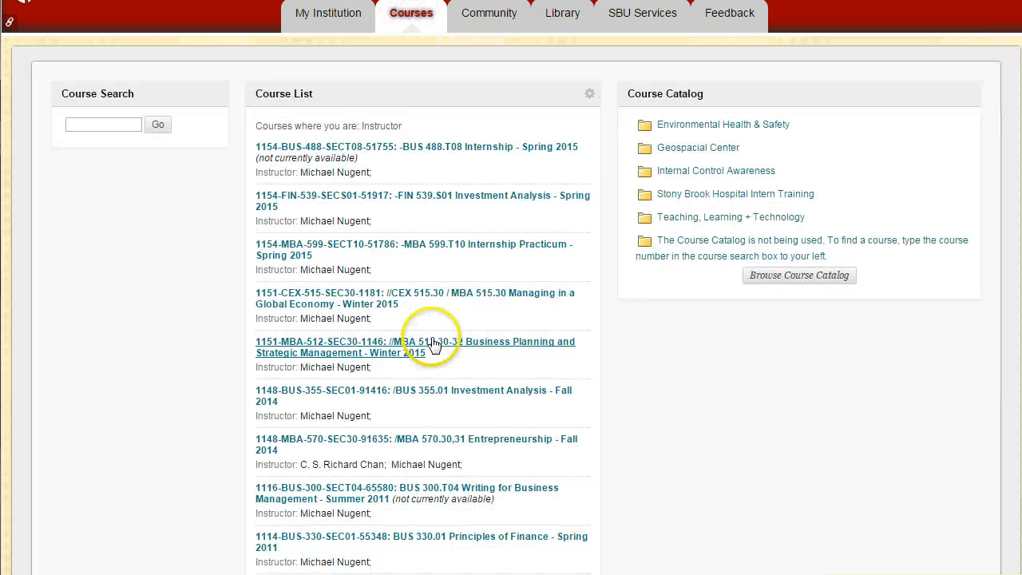
Find the MBA 592.30 Organizational Behavior - Fall 2013 course in the course list and examine its banner and announcements.
{"action": "scroll", "coordinate": [435, 341], "scroll_direction": "down", "scroll_amount": 5}
{"action": "scroll", "coordinate": [425, 339], "scroll_direction": "down", "scroll_amount": 8}
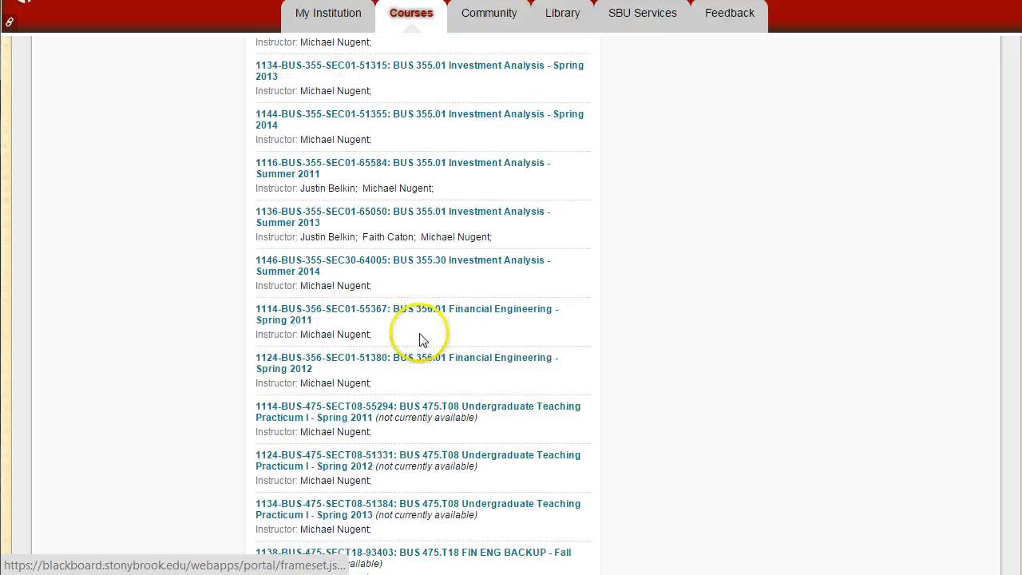
{"action": "scroll", "coordinate": [421, 340], "scroll_direction": "down", "scroll_amount": 7}
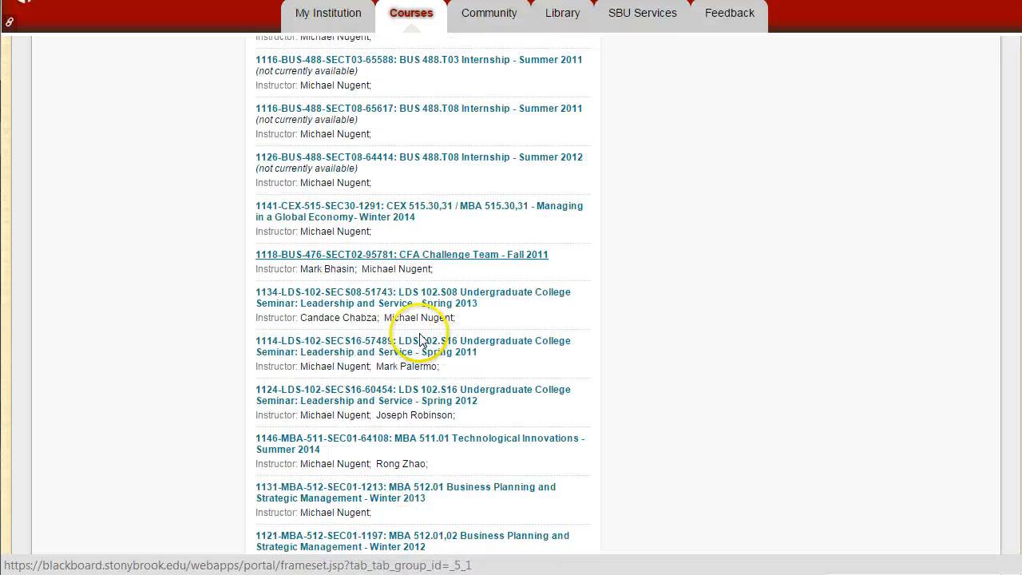
{"action": "scroll", "coordinate": [420, 336], "scroll_direction": "down", "scroll_amount": 2}
{"action": "left_click", "coordinate": [359, 354]}
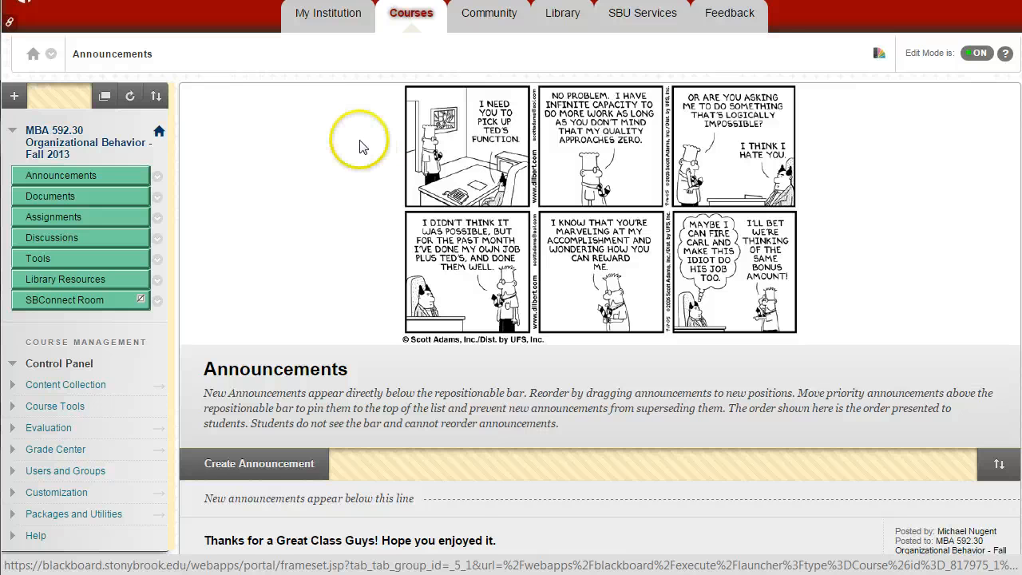
{"action": "scroll", "coordinate": [420, 371], "scroll_direction": "down", "scroll_amount": 4}
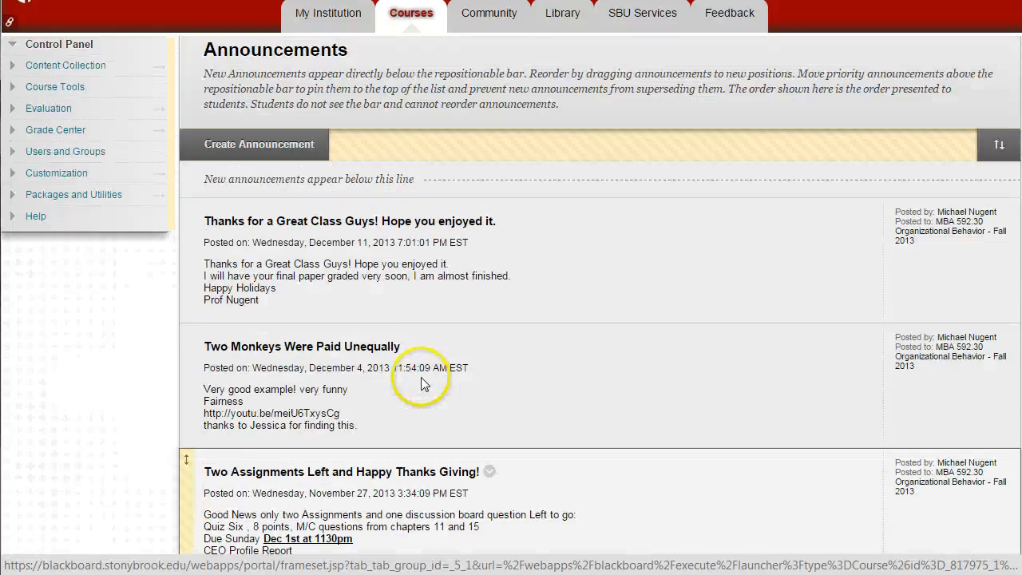
{"action": "scroll", "coordinate": [421, 377], "scroll_direction": "up", "scroll_amount": 4}
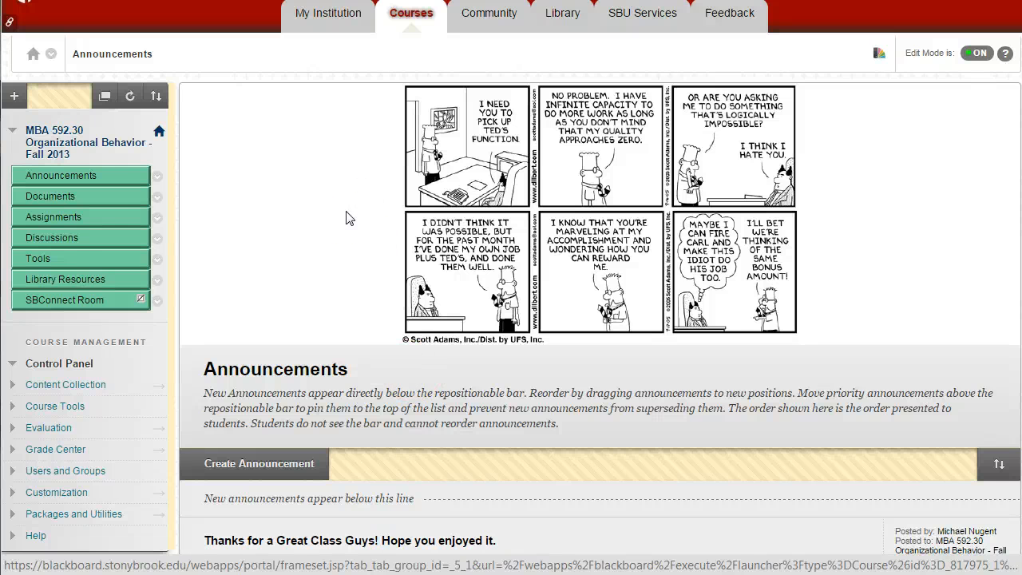
Compare the Organizational Behavior course's Assignments page with its Announcements page and banner.
{"action": "left_click", "coordinate": [53, 220]}
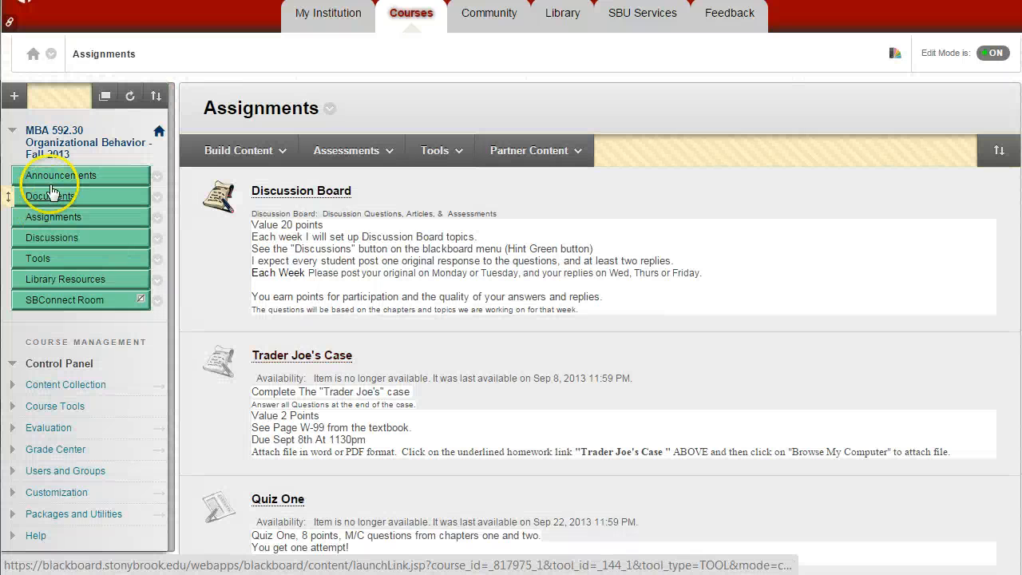
{"action": "left_click", "coordinate": [55, 180]}
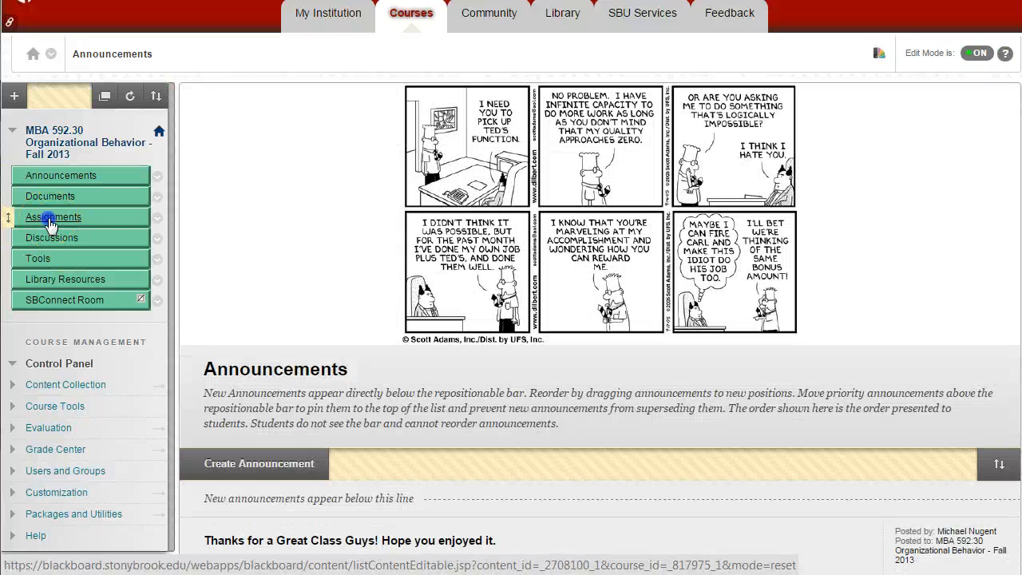
{"action": "left_click", "coordinate": [49, 222]}
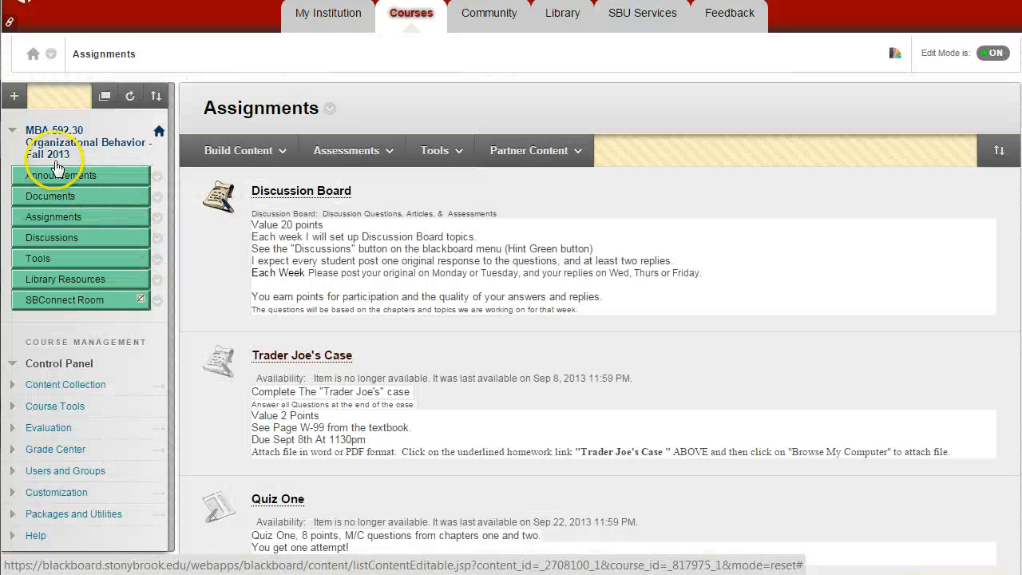
{"action": "left_click", "coordinate": [57, 179]}
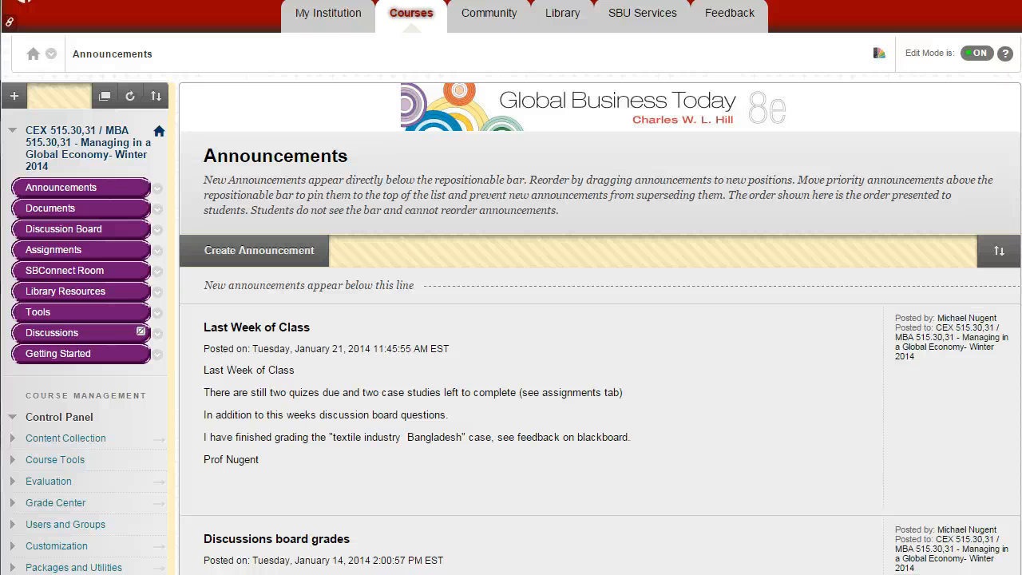
Open the BUS 488.T08 Internship - Spring 2015 course and review its announcements, course menu and management links.
{"action": "left_click", "coordinate": [409, 12]}
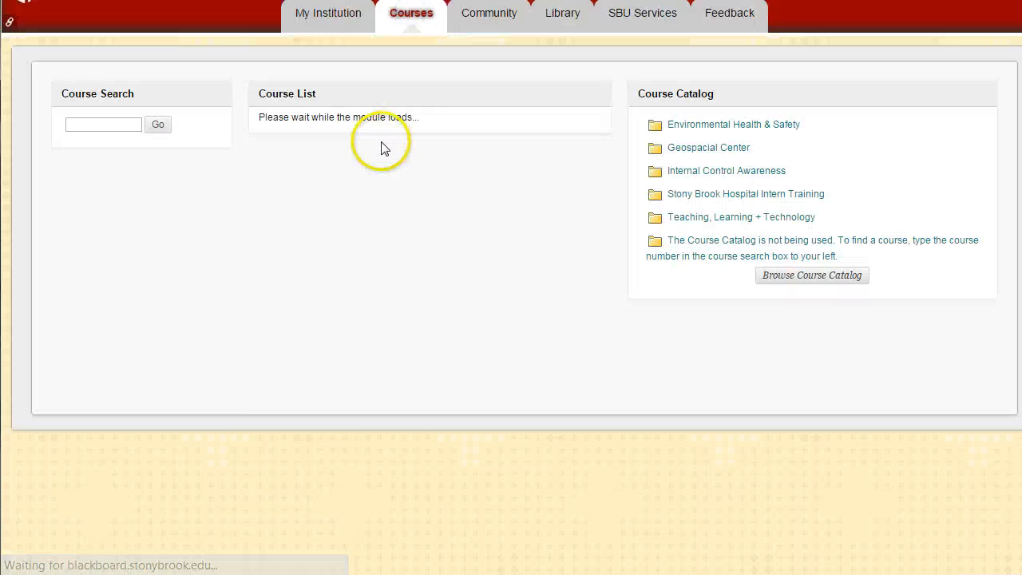
{"action": "left_click", "coordinate": [364, 152]}
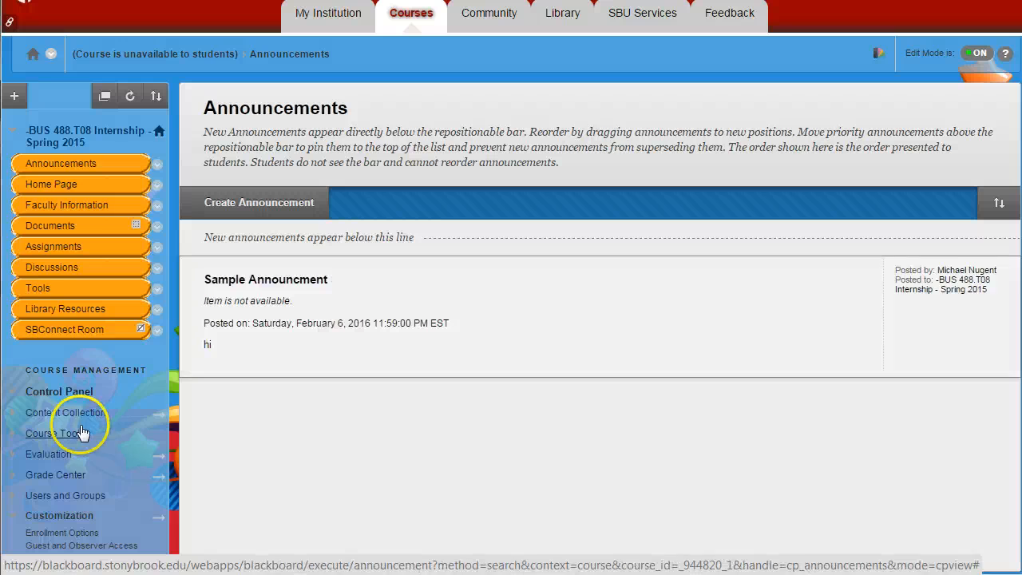
{"action": "mouse_move", "coordinate": [171, 362]}
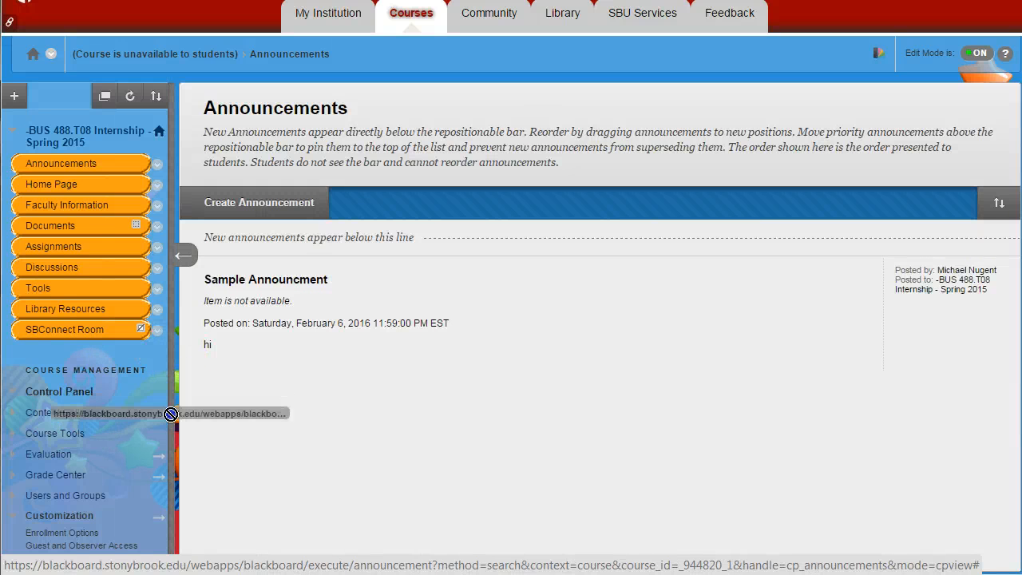
{"action": "scroll", "coordinate": [148, 433], "scroll_direction": "down", "scroll_amount": 2}
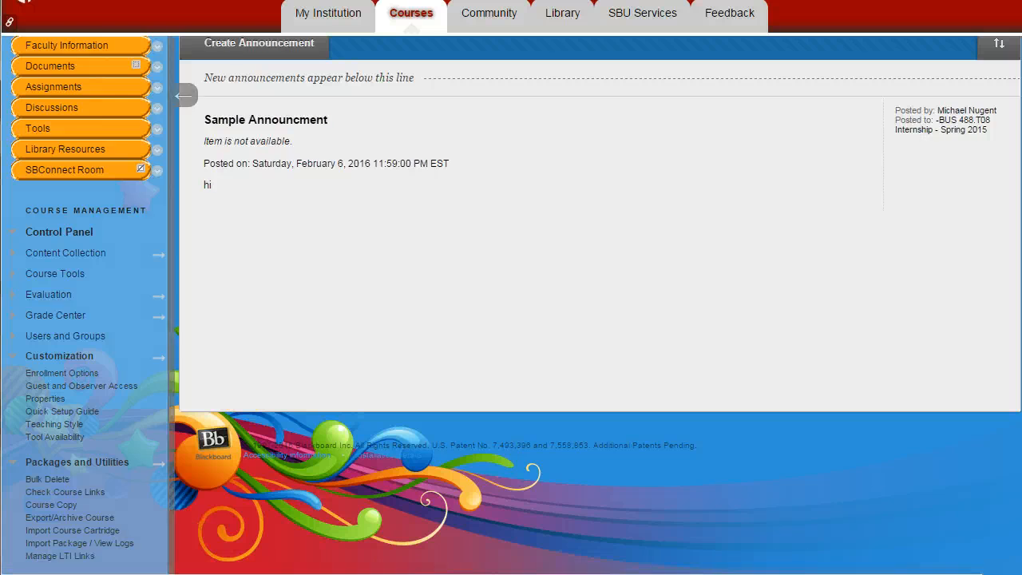
{"action": "left_click", "coordinate": [199, 574]}
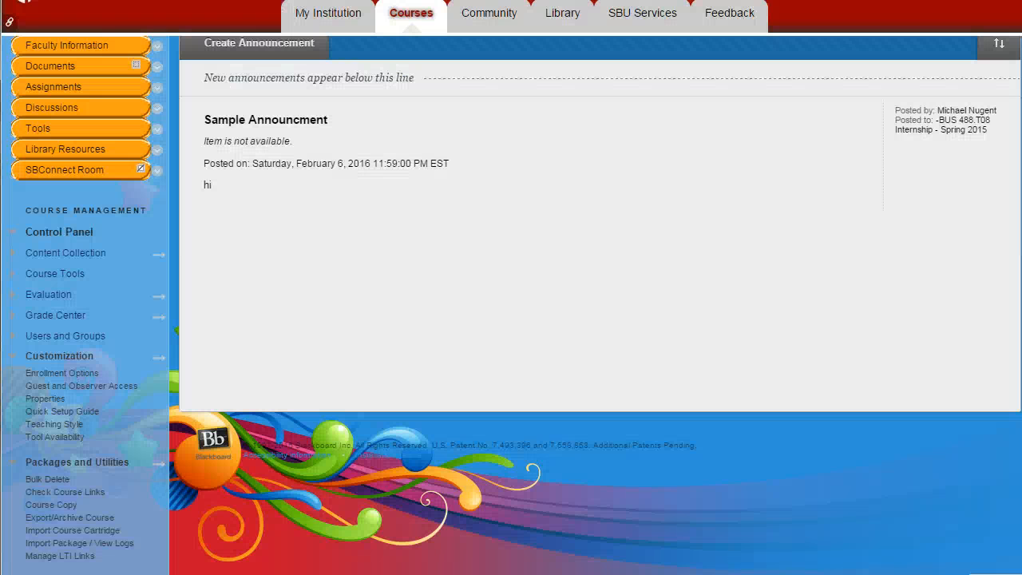
{"action": "left_click", "coordinate": [364, 258]}
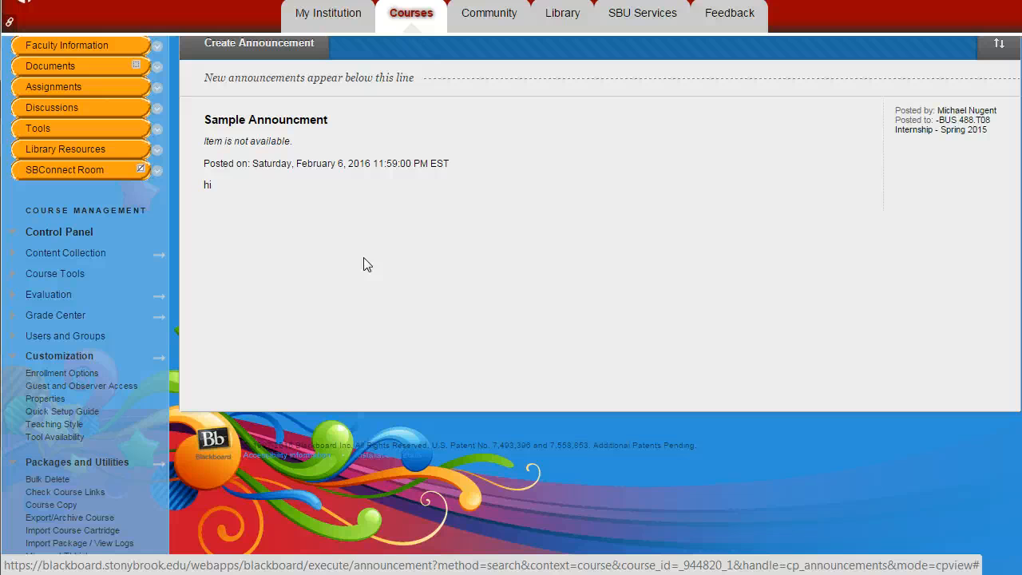
{"action": "scroll", "coordinate": [412, 271], "scroll_direction": "up", "scroll_amount": 3}
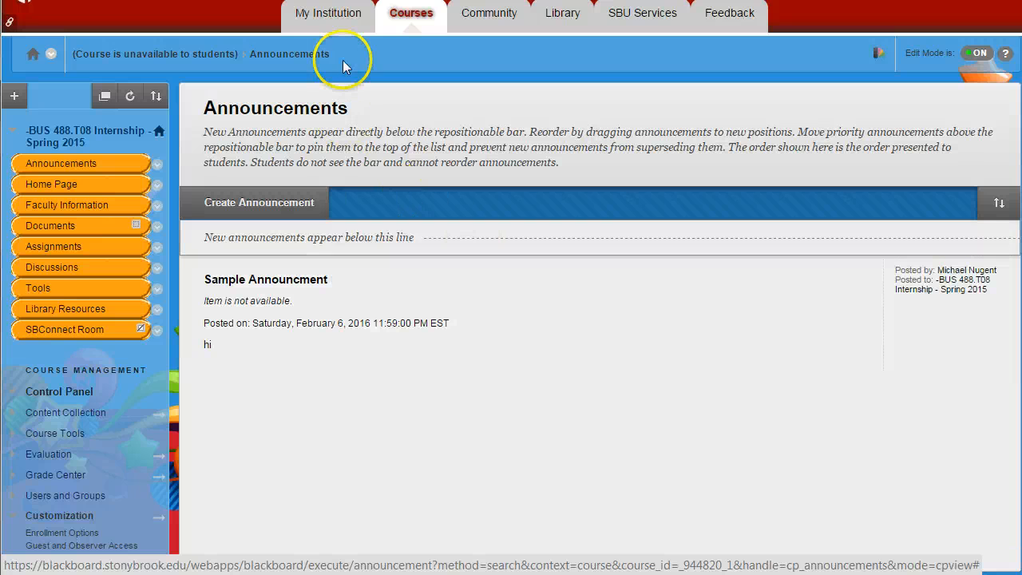
Return to the course list, look over the courses and reopen the BUS 488.T08 Internship - Spring 2015 course.
{"action": "left_click", "coordinate": [411, 13]}
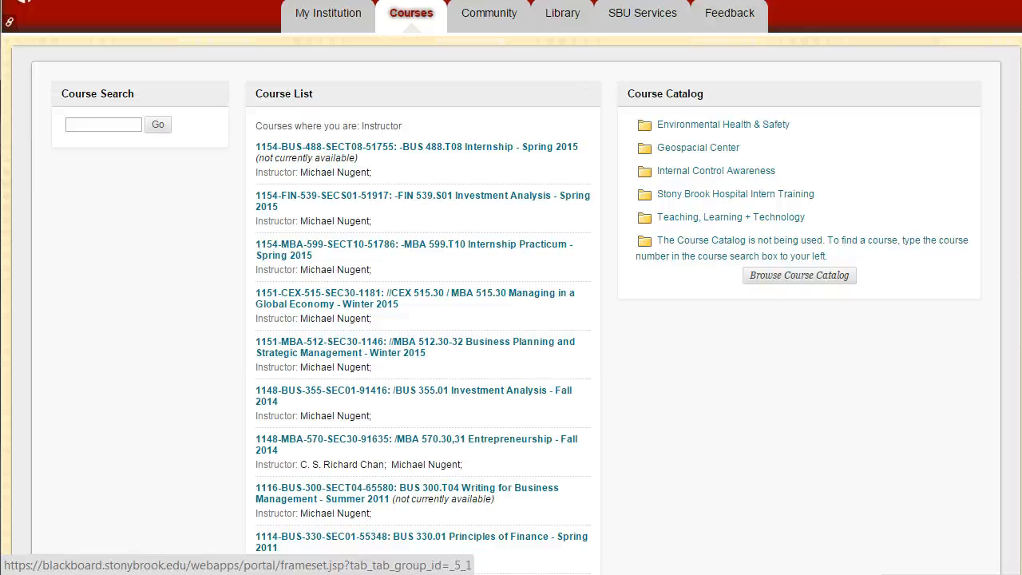
{"action": "left_click", "coordinate": [411, 14]}
{"action": "left_click", "coordinate": [508, 180]}
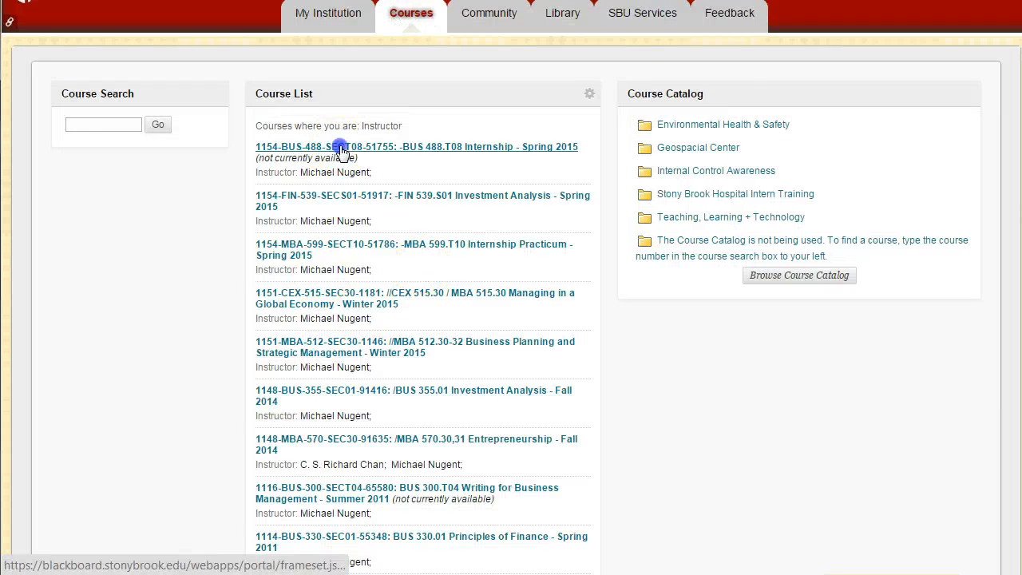
{"action": "left_click", "coordinate": [339, 145]}
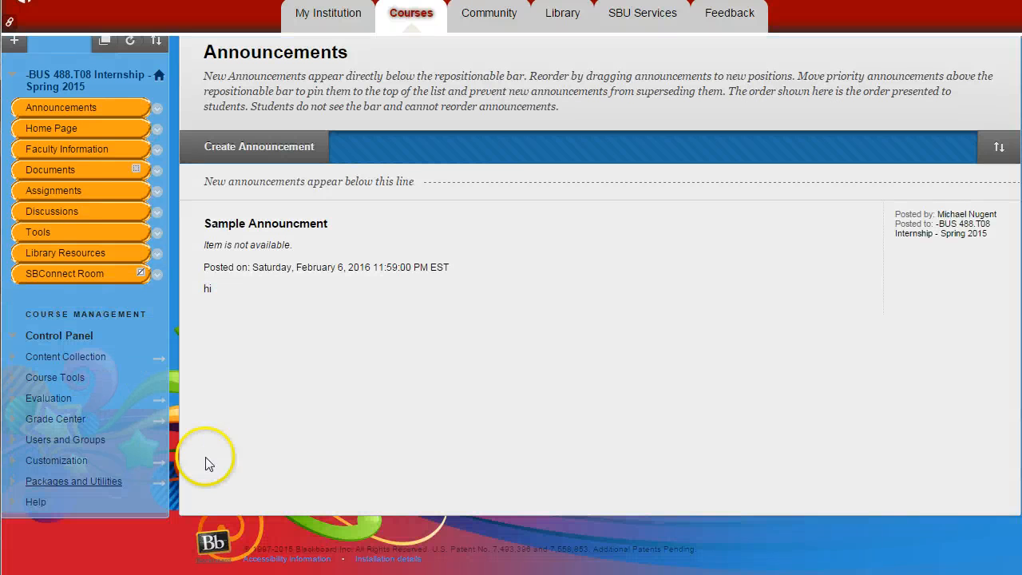
Expand the course's Packages and Utilities tools and open the Export/Archive Course page.
{"action": "left_click", "coordinate": [36, 481]}
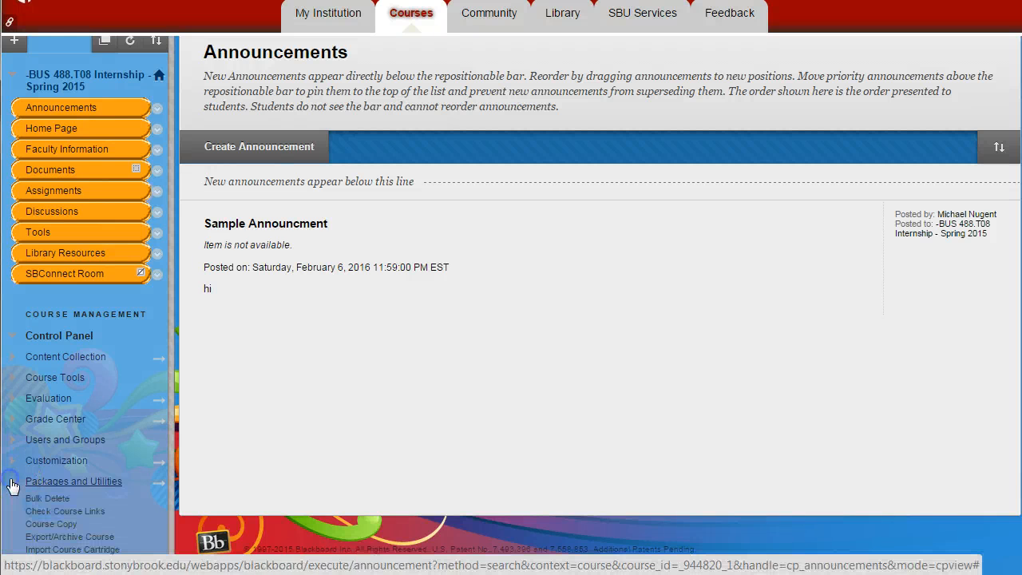
{"action": "scroll", "coordinate": [64, 446], "scroll_direction": "down", "scroll_amount": 1}
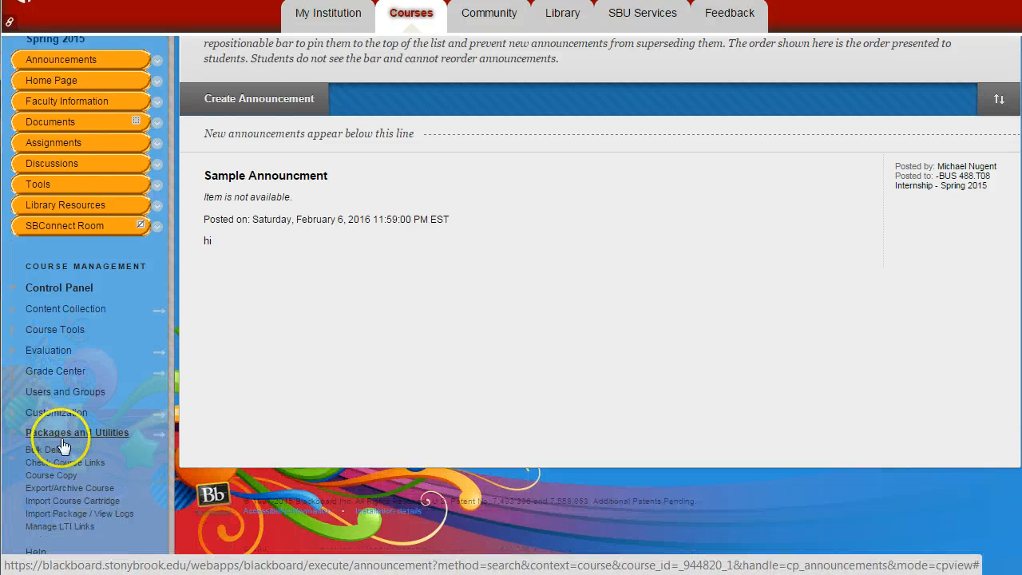
{"action": "left_click", "coordinate": [73, 495]}
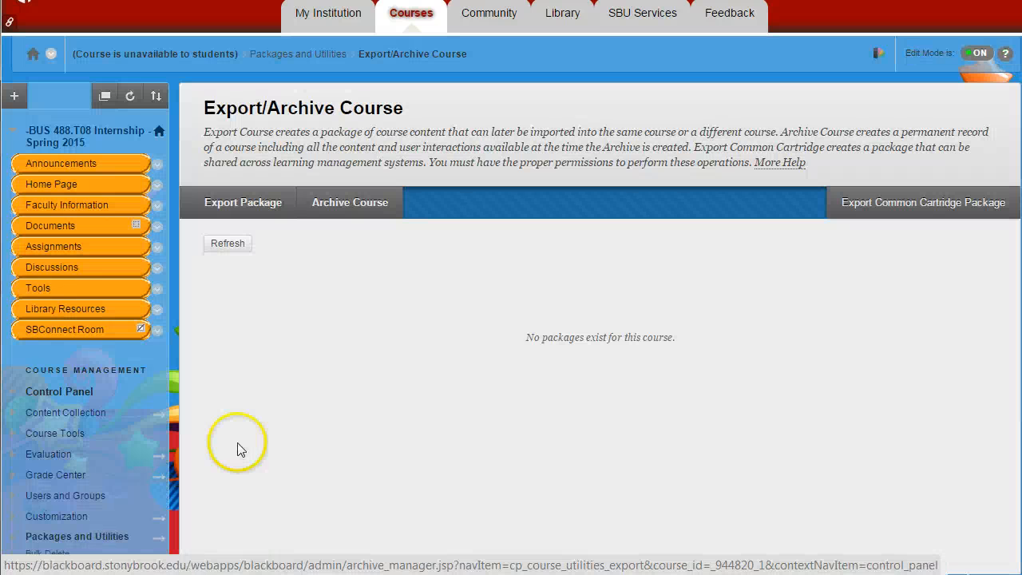
{"action": "scroll", "coordinate": [403, 269], "scroll_direction": "down", "scroll_amount": 2}
{"action": "scroll", "coordinate": [403, 270], "scroll_direction": "up", "scroll_amount": 1}
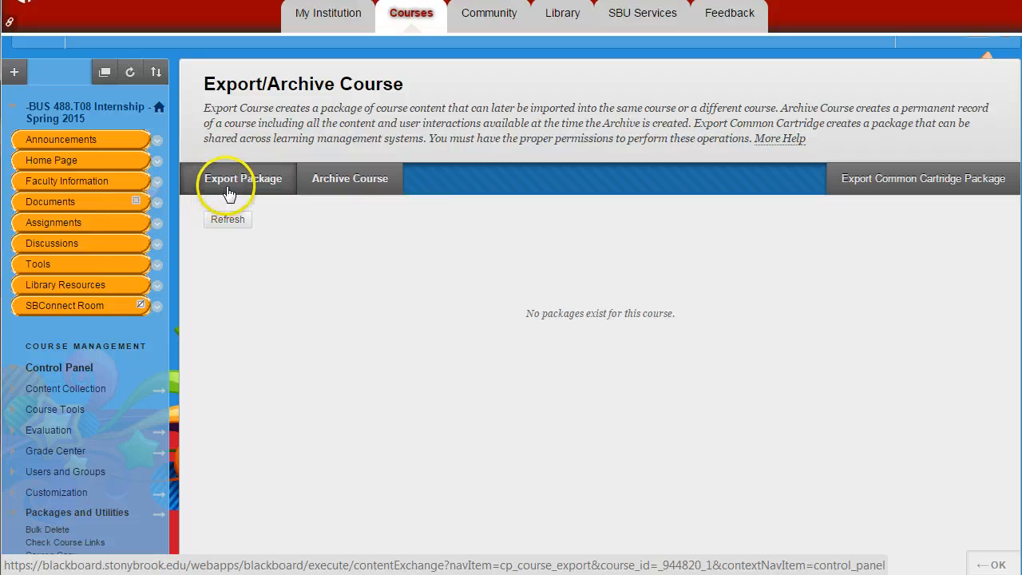
Archive the BUS 488.T08 Internship course with the Grade Center history included.
{"action": "left_click", "coordinate": [348, 184]}
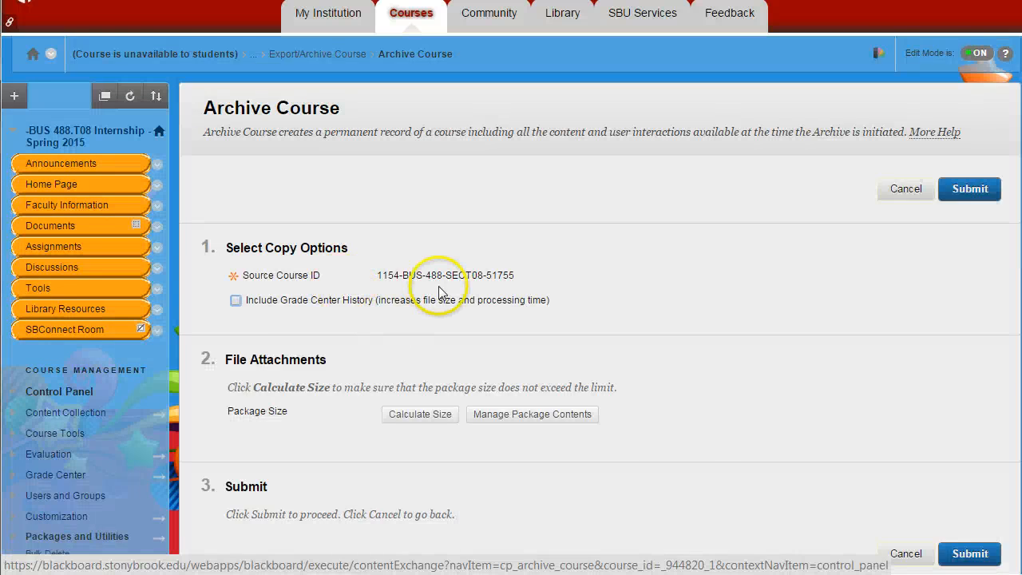
{"action": "scroll", "coordinate": [437, 272], "scroll_direction": "down", "scroll_amount": 1}
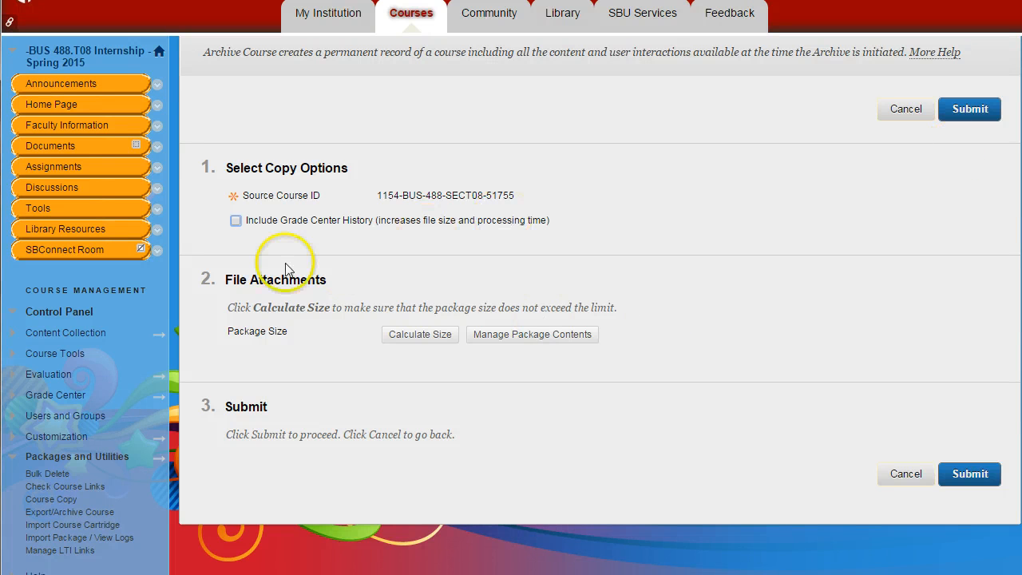
{"action": "left_click", "coordinate": [235, 220]}
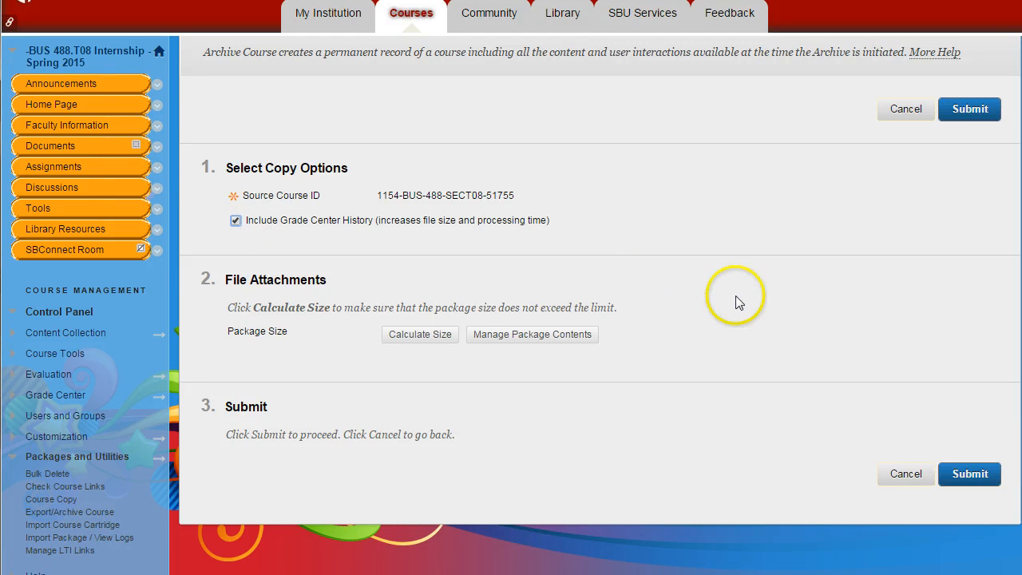
{"action": "left_click", "coordinate": [971, 109]}
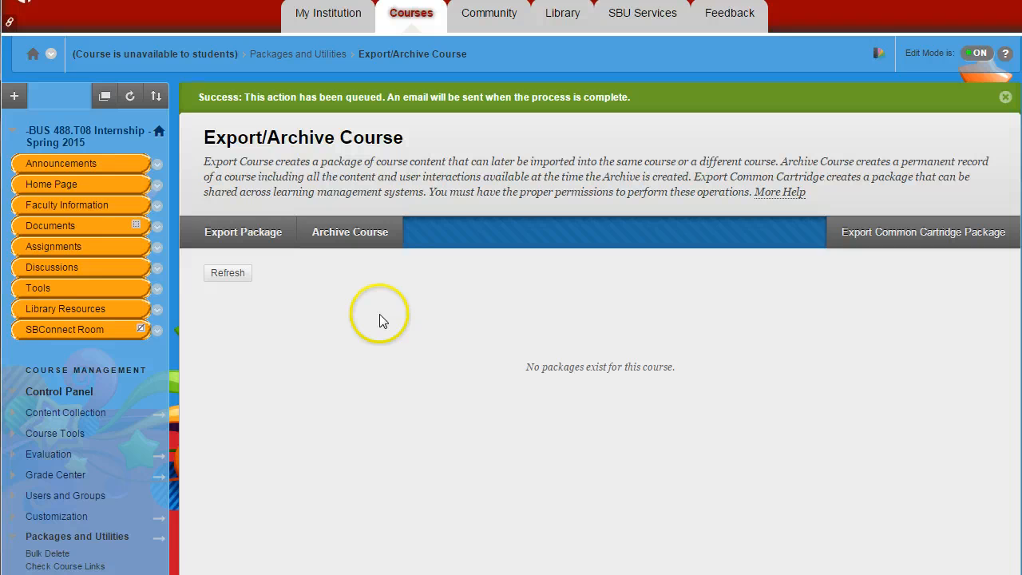
Refresh the Export/Archive Course package list and download the course's archive ZIP file.
{"action": "scroll", "coordinate": [390, 314], "scroll_direction": "down", "scroll_amount": 3}
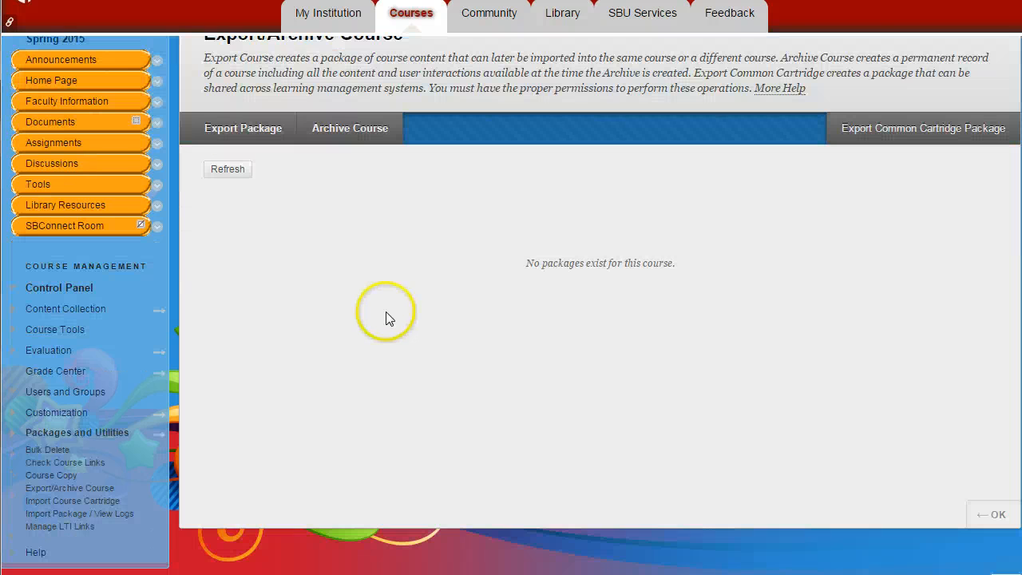
{"action": "scroll", "coordinate": [386, 312], "scroll_direction": "up", "scroll_amount": 3}
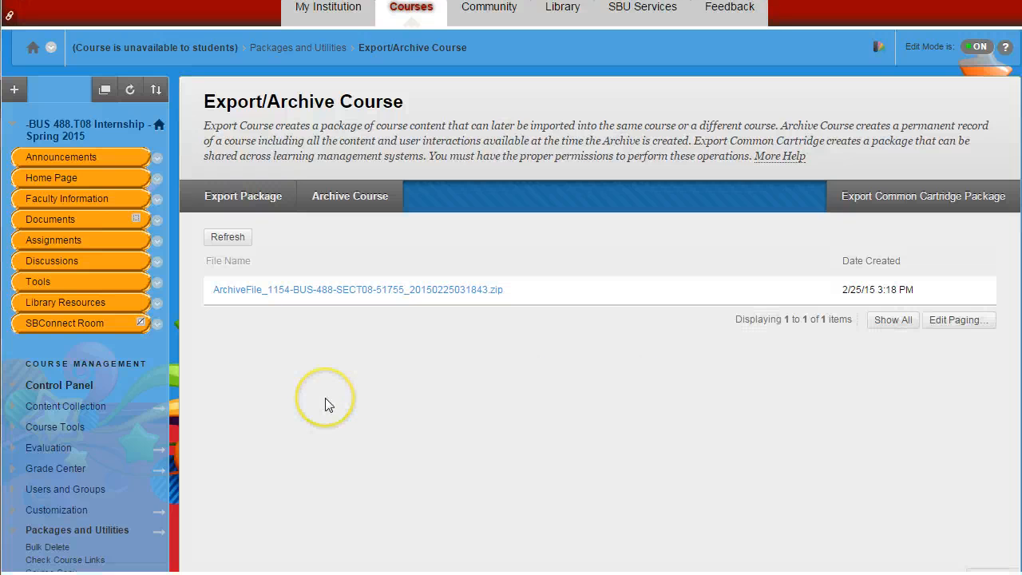
{"action": "left_click", "coordinate": [217, 243]}
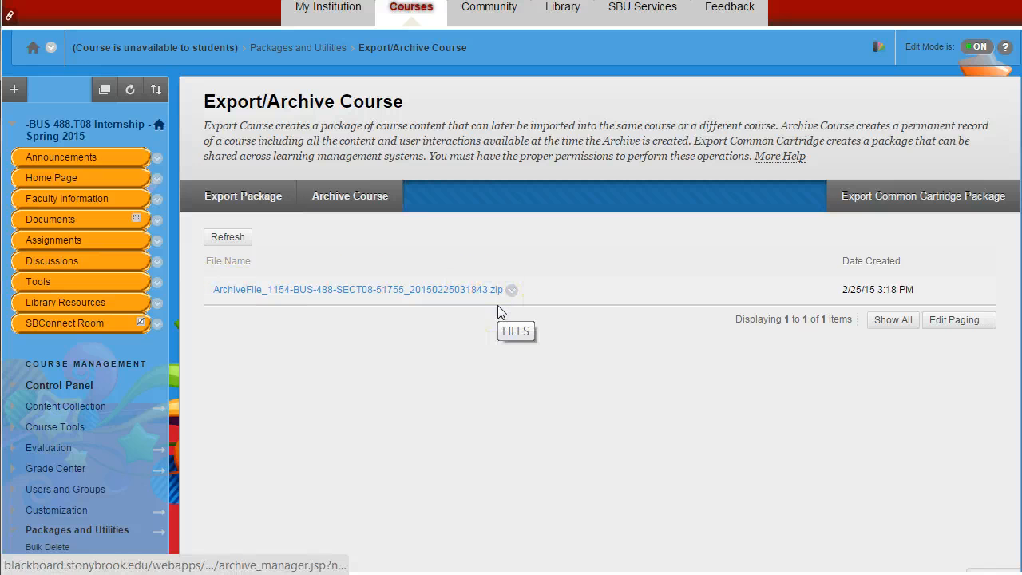
{"action": "left_click", "coordinate": [424, 294]}
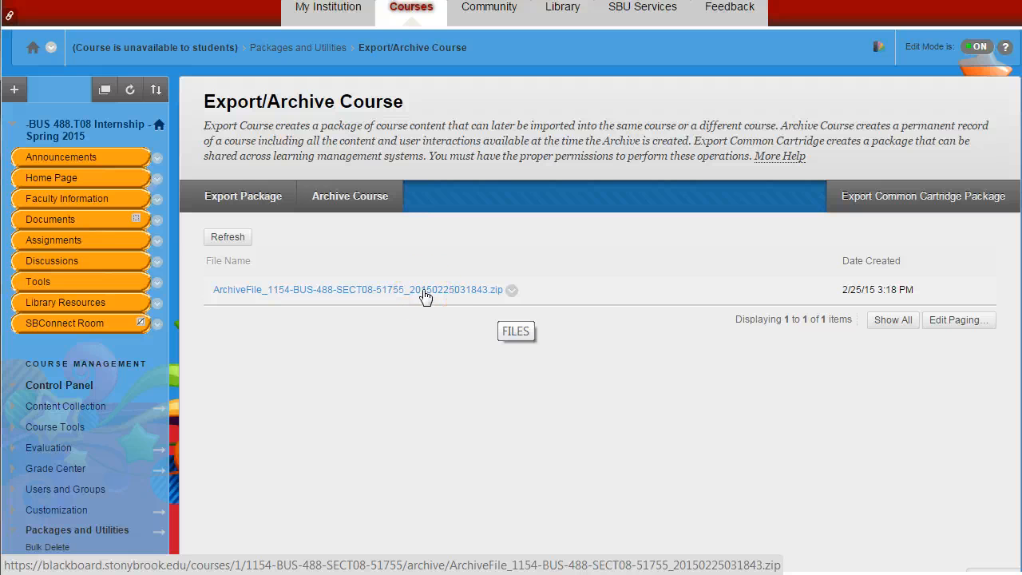
{"action": "left_click", "coordinate": [408, 293]}
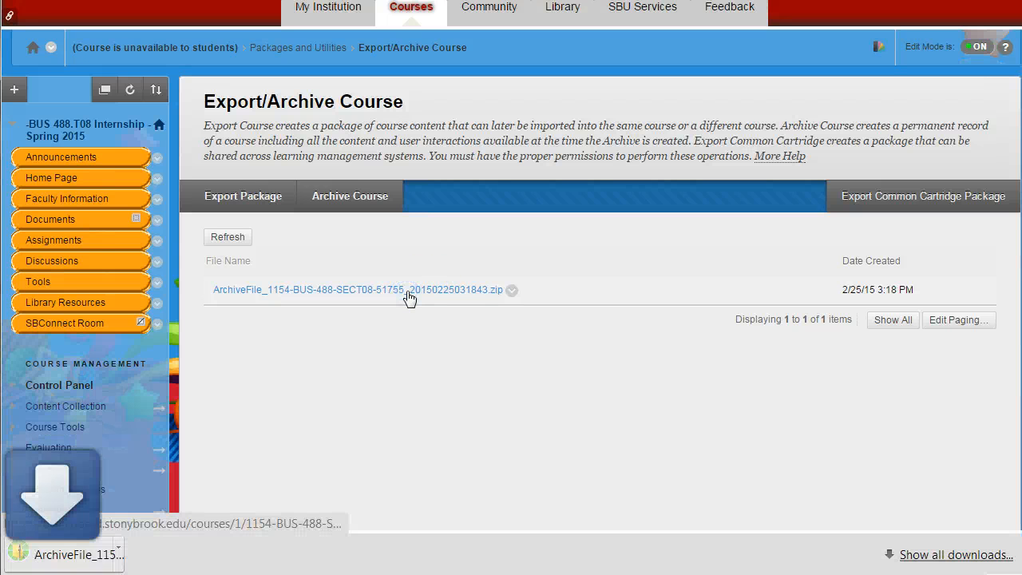
{"action": "left_click", "coordinate": [74, 529]}
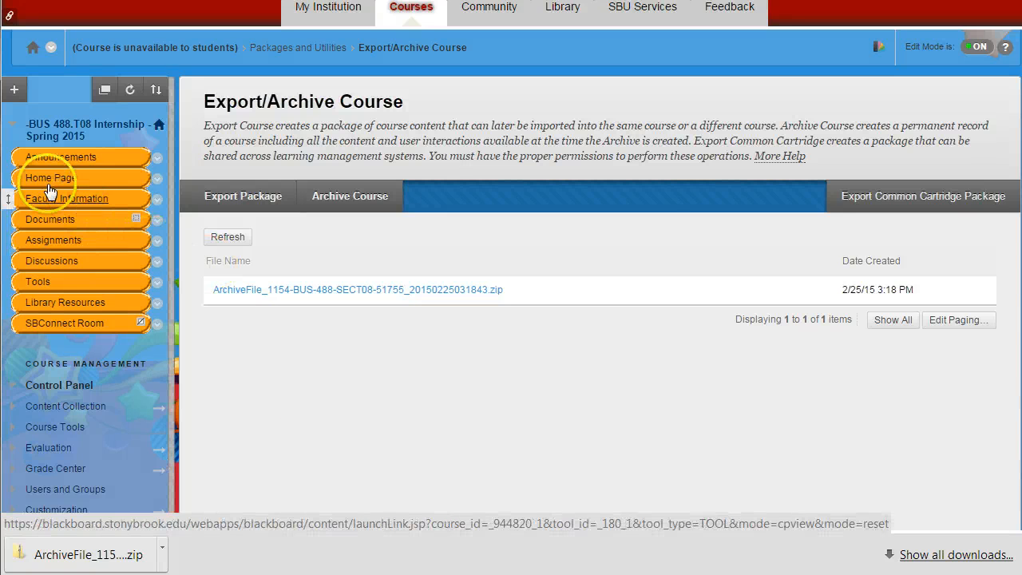
Return to the internship course's announcements and review its Packages and Utilities tools.
{"action": "left_click", "coordinate": [62, 248]}
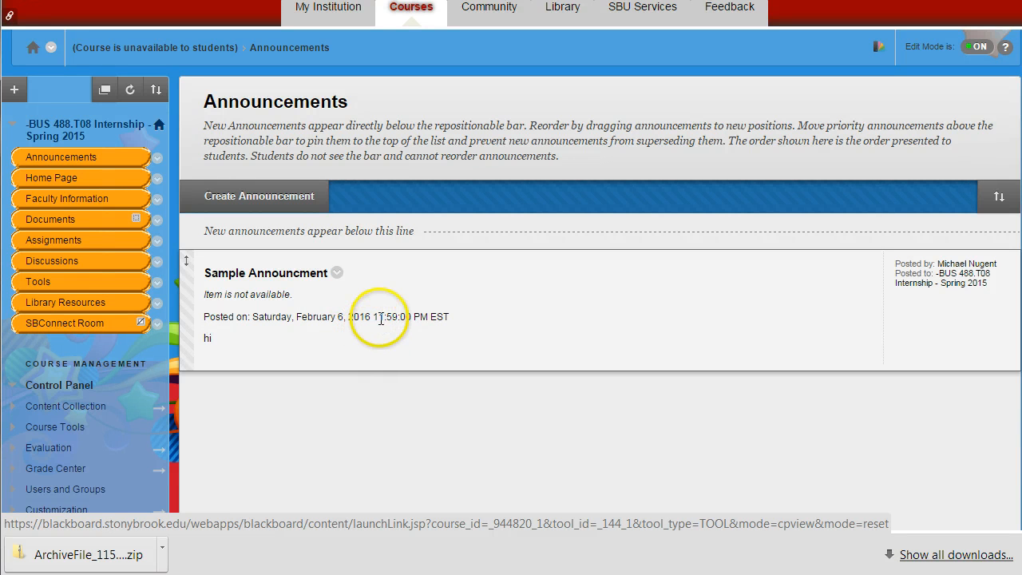
{"action": "scroll", "coordinate": [351, 340], "scroll_direction": "down", "scroll_amount": 1}
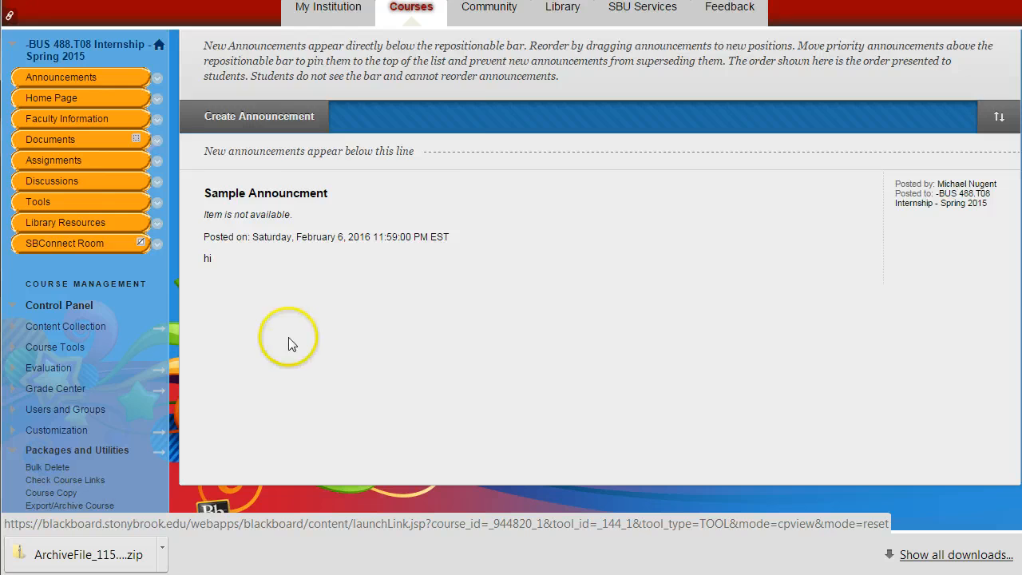
{"action": "scroll", "coordinate": [280, 342], "scroll_direction": "down", "scroll_amount": 1}
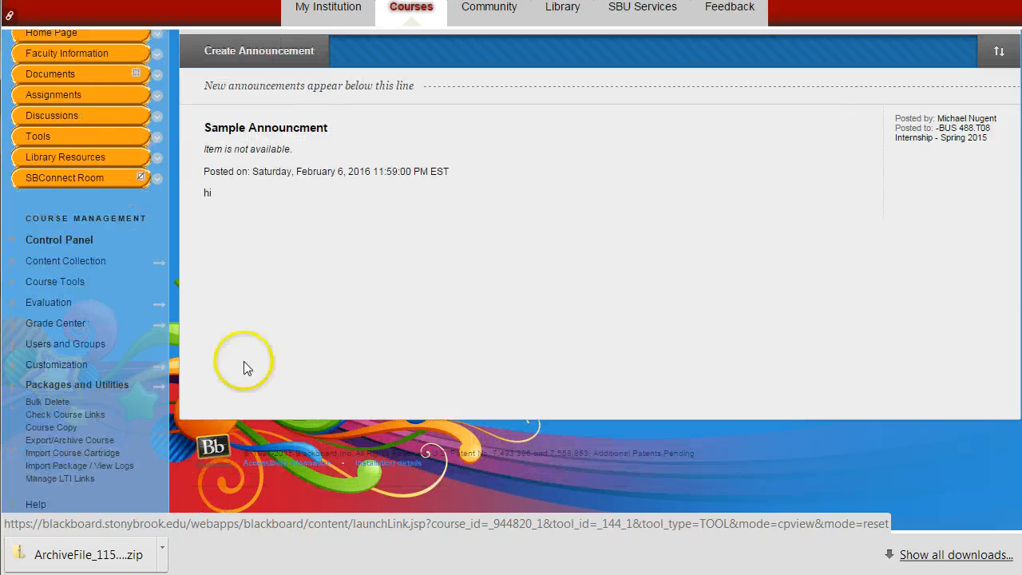
Switch to the Word document with the module schedule and review the module 4 row on customizing the course.
{"action": "left_click", "coordinate": [68, 440]}
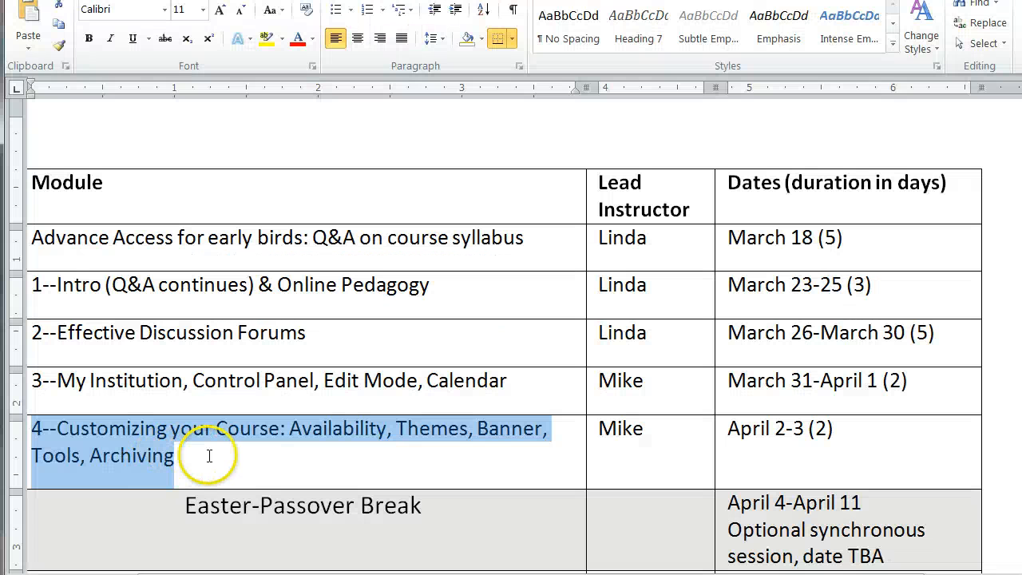
{"action": "left_click", "coordinate": [276, 449]}
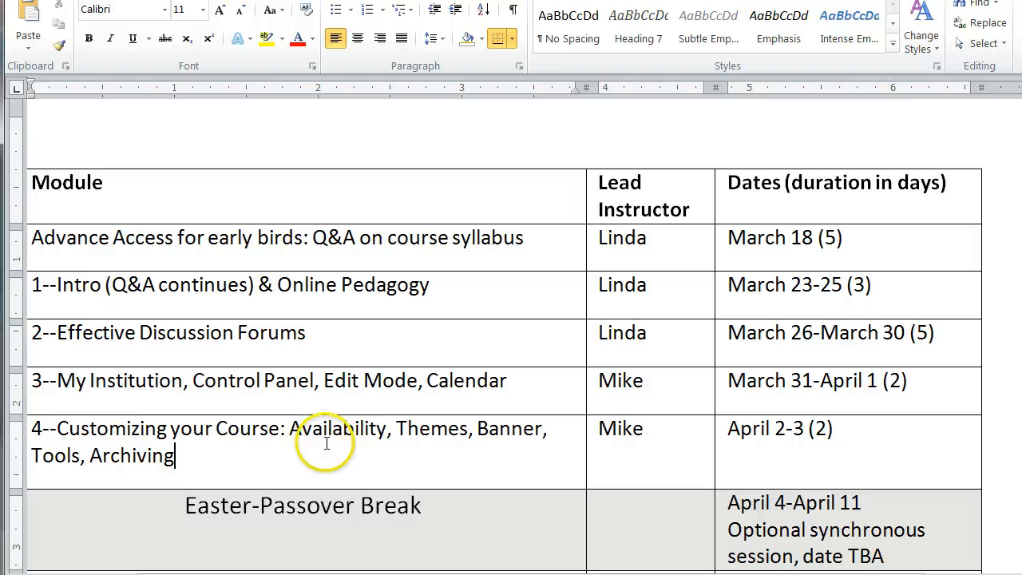